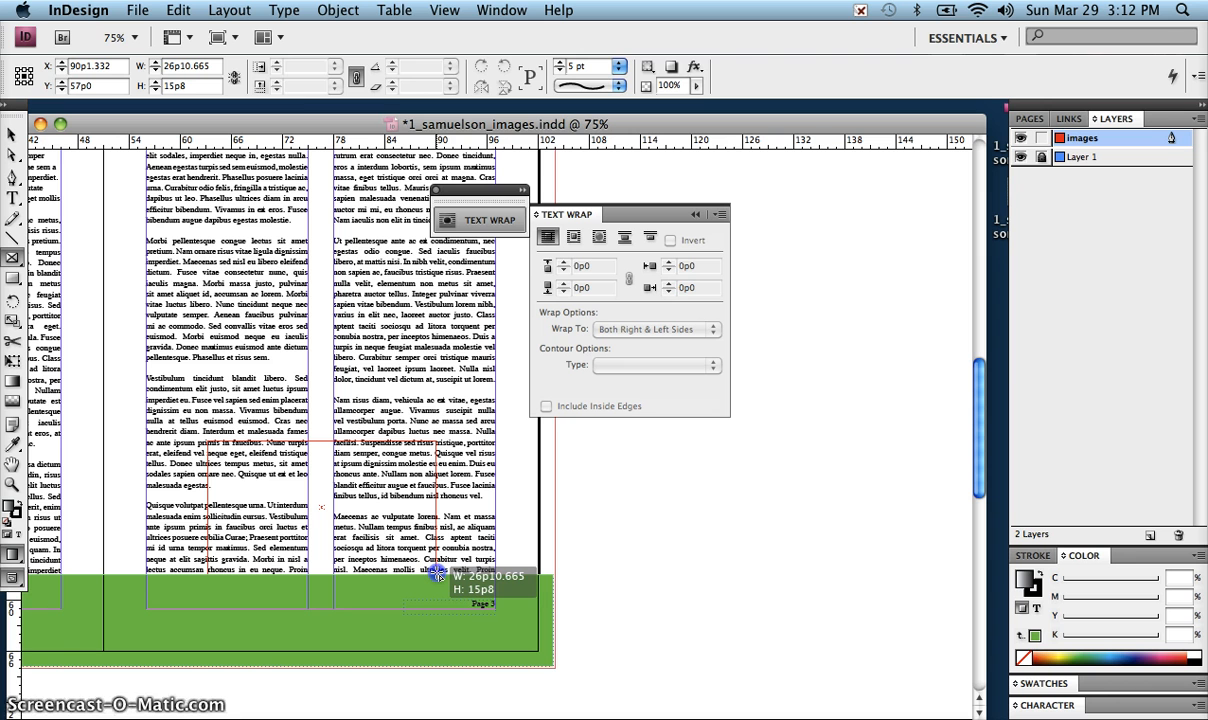
Draw a rectangular frame about 26p11 by 15p8 across both columns just above page 3's green band and place chickens.png in it.
drag(438, 575, 437, 574)
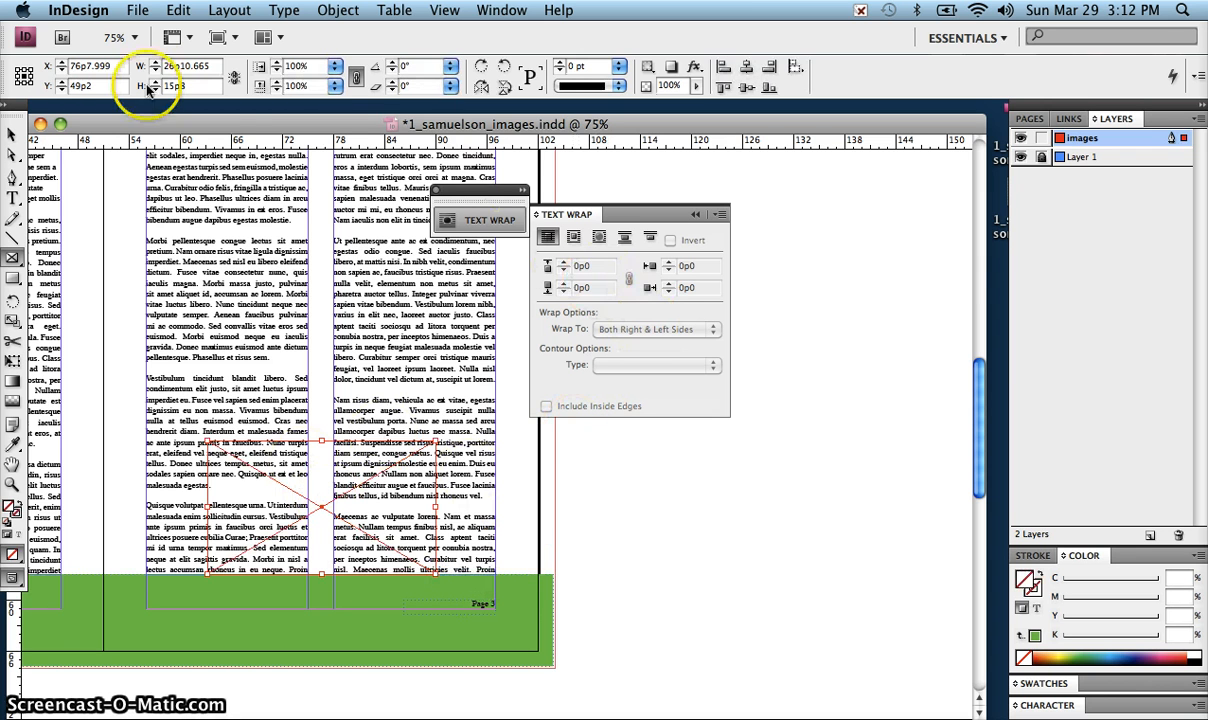
click(134, 12)
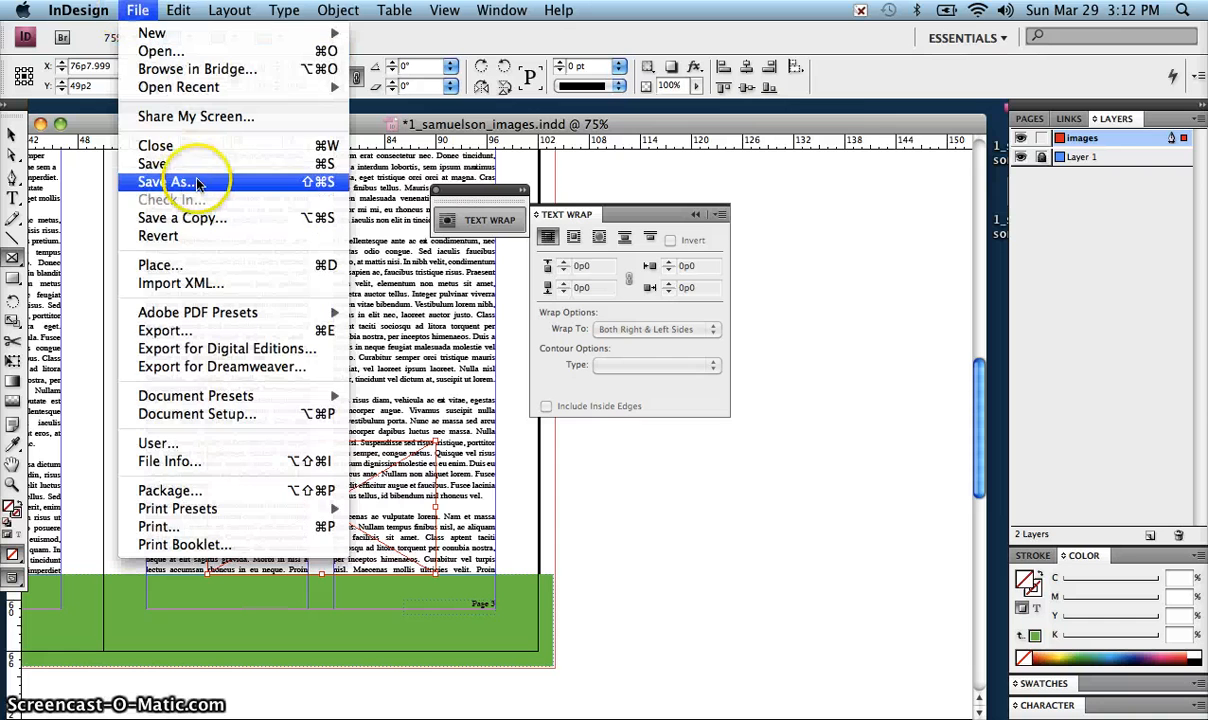
click(214, 264)
click(519, 257)
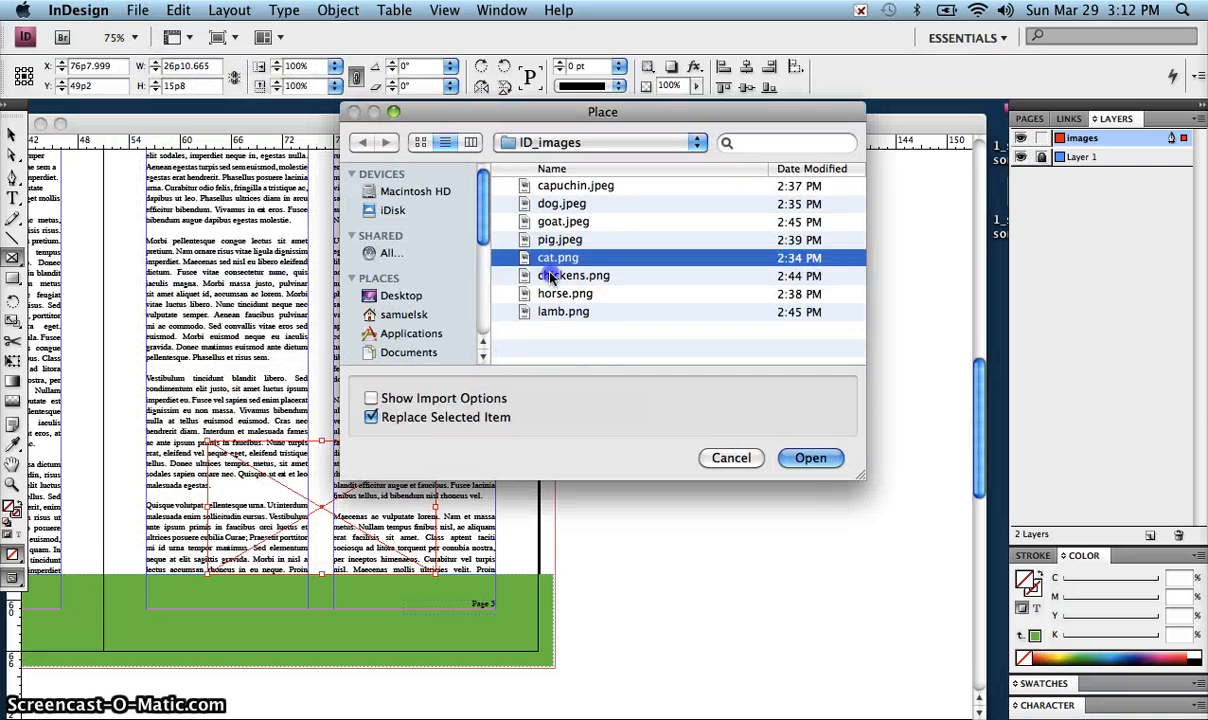
click(520, 275)
click(808, 457)
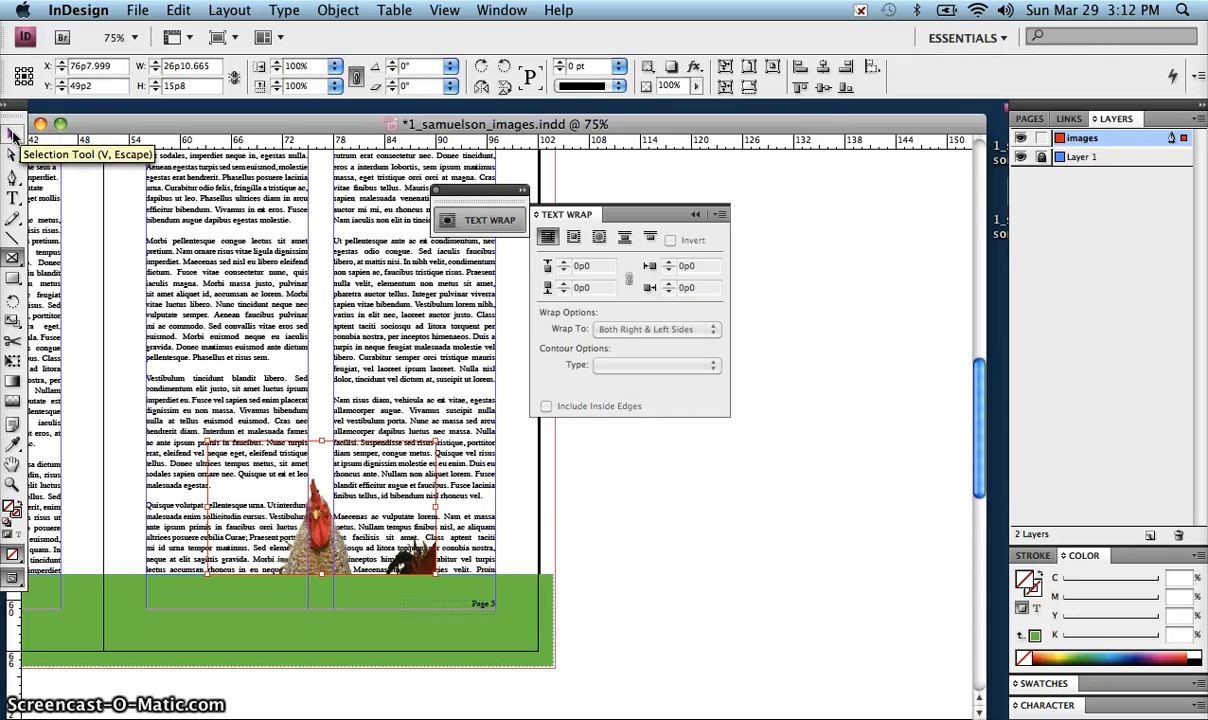
Scale the chickens image inside its frame to about 48.9% and position it so all four birds fit.
click(340, 524)
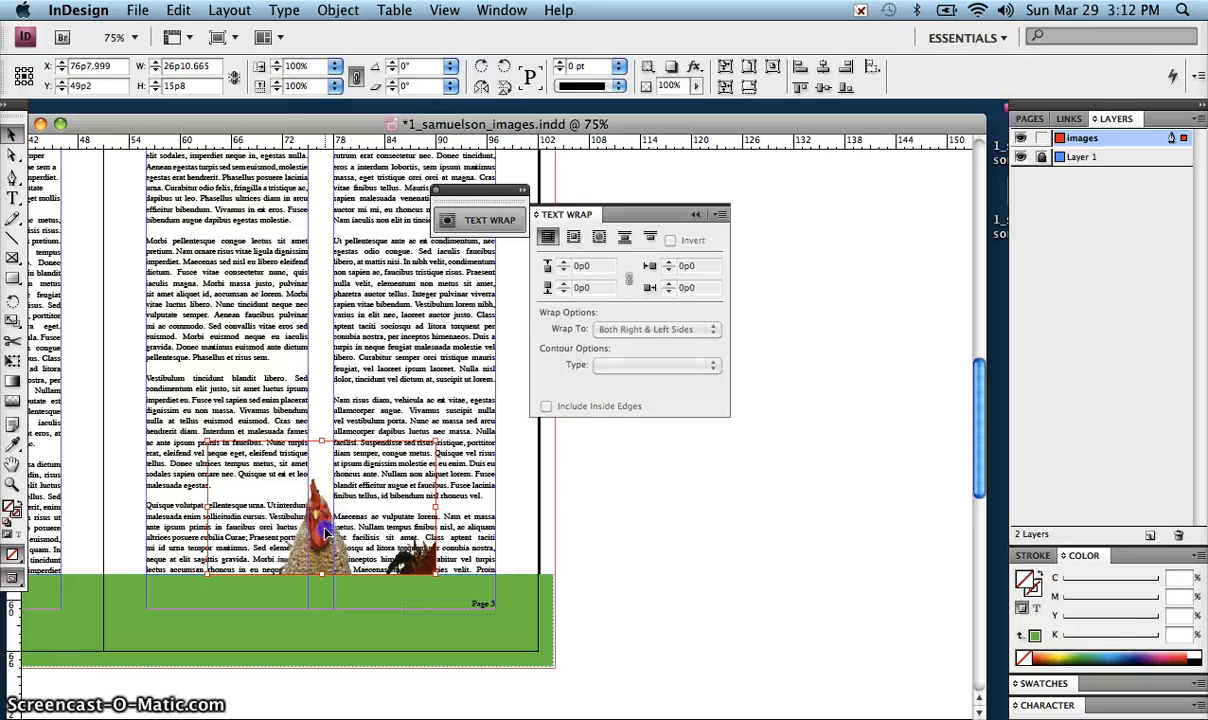
click(322, 527)
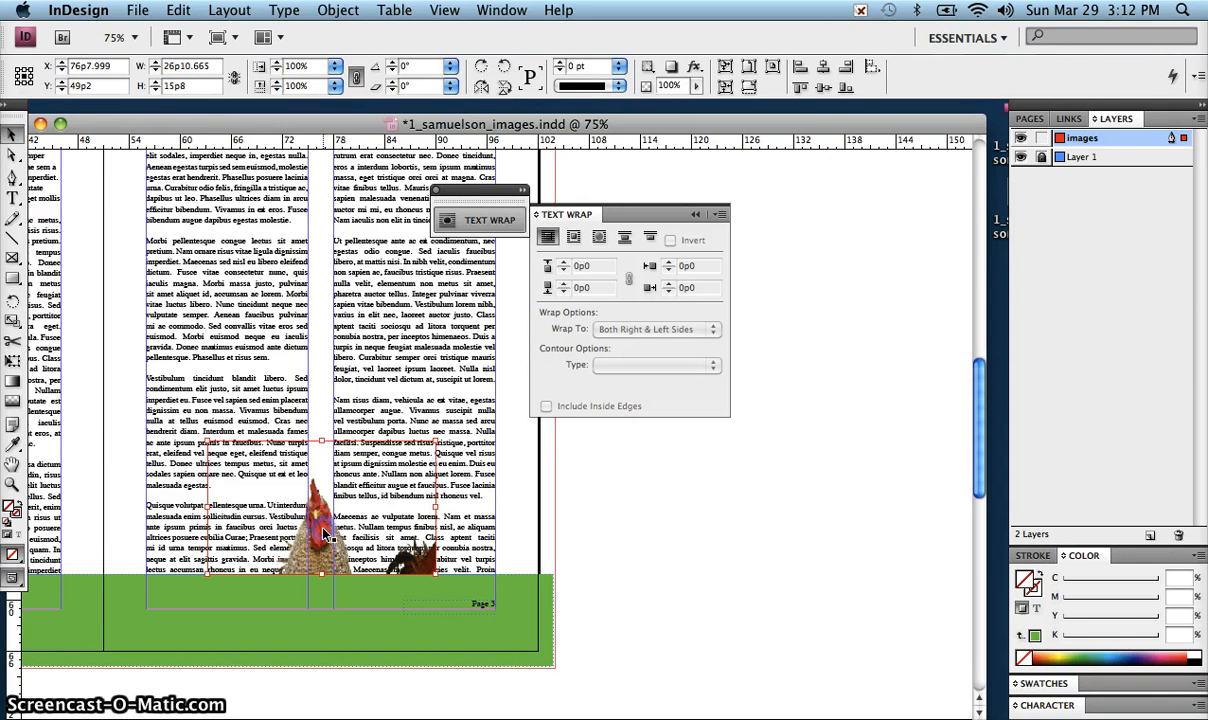
click(12, 153)
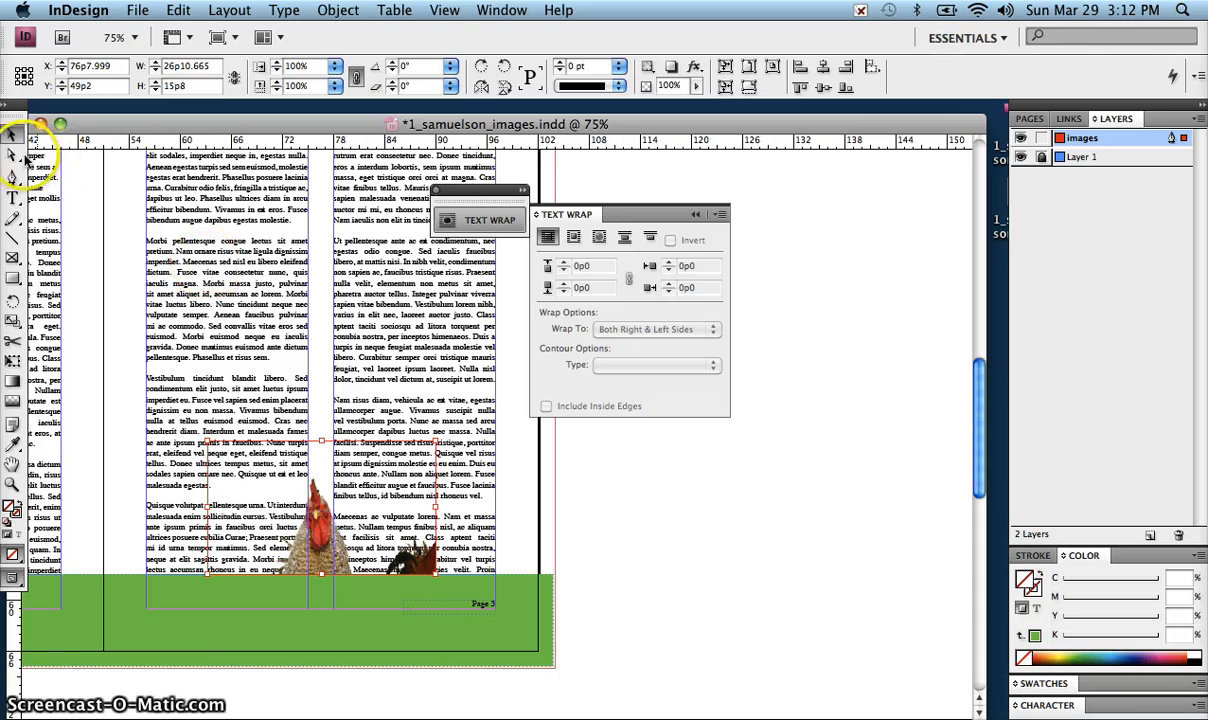
click(330, 560)
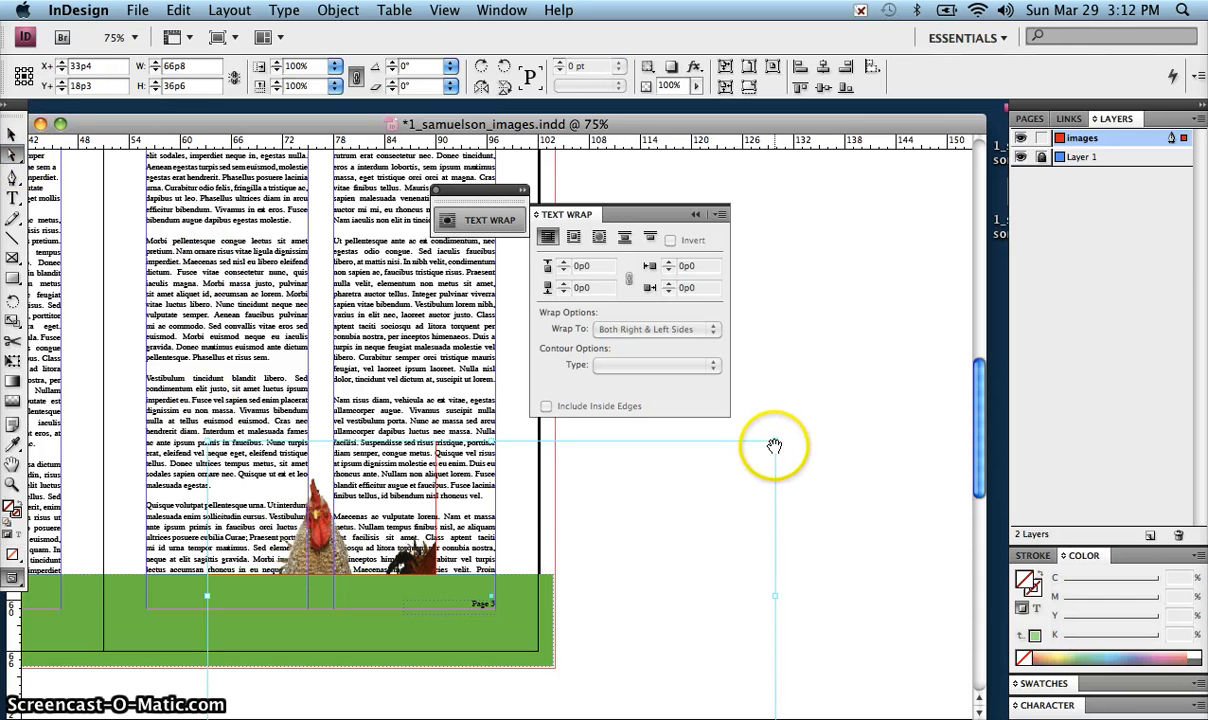
drag(775, 441, 388, 601)
drag(369, 674, 406, 538)
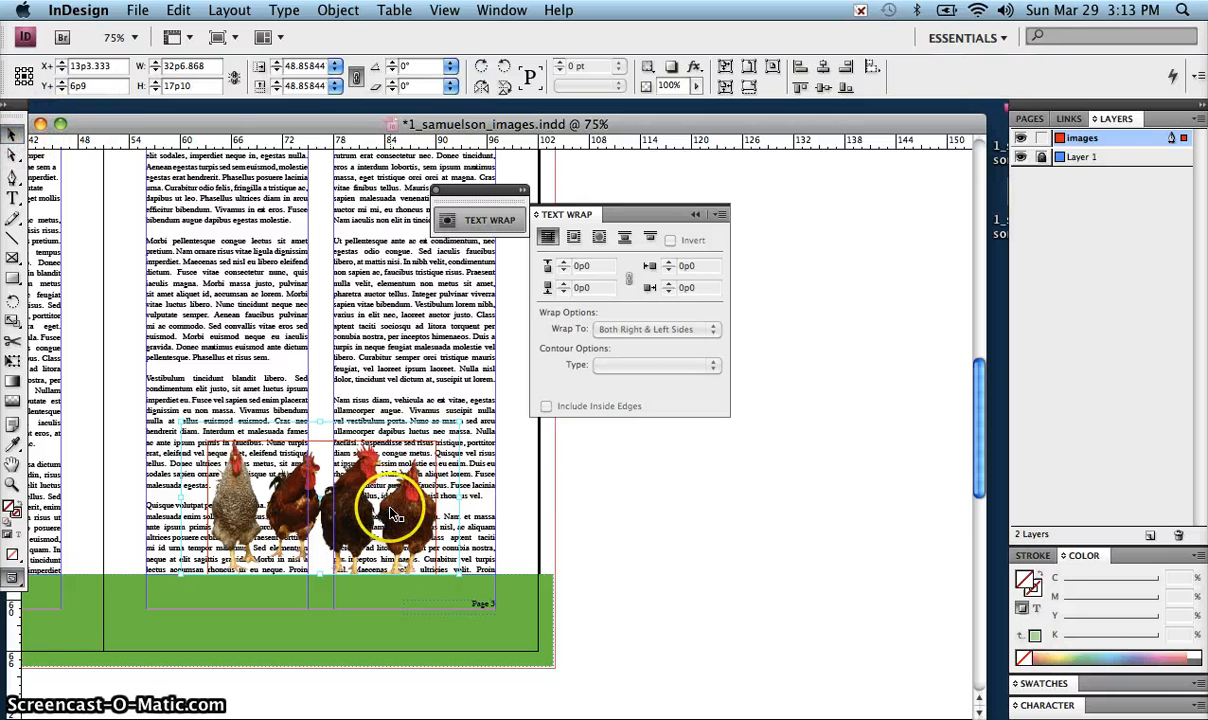
Extend the chickens frame's top edge to a height of about 16p4 and nudge the image slightly upward within it.
click(636, 480)
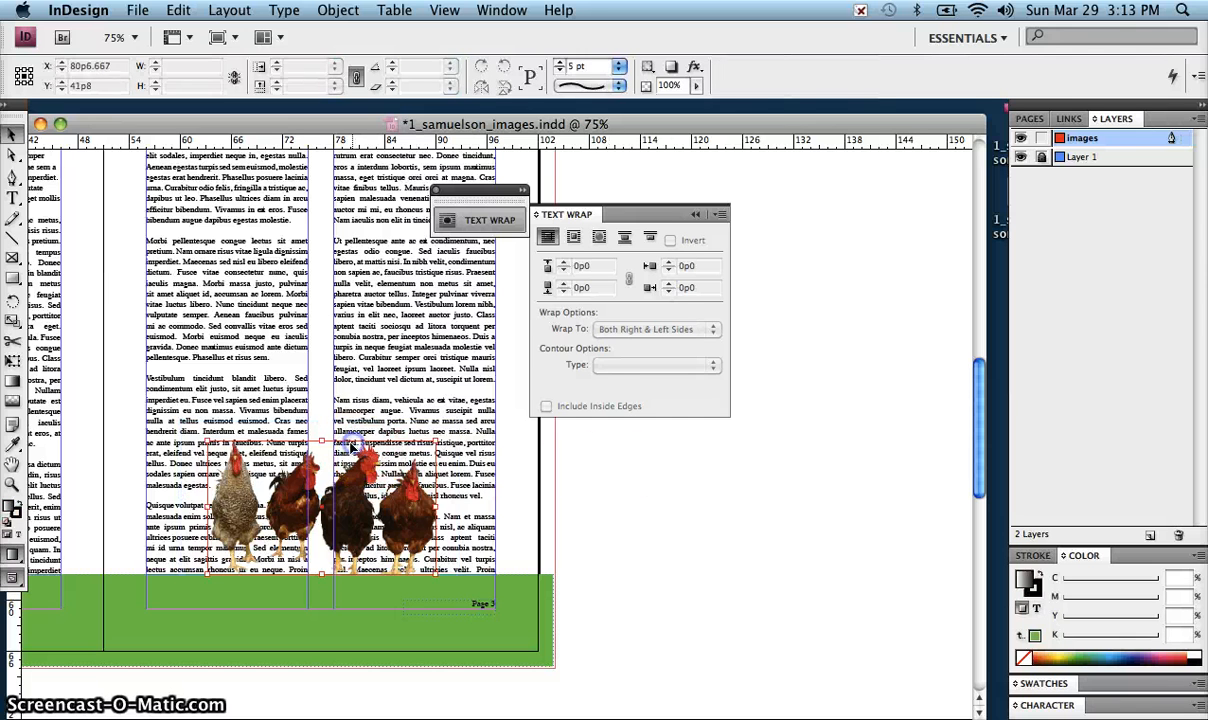
click(352, 448)
drag(323, 438, 323, 434)
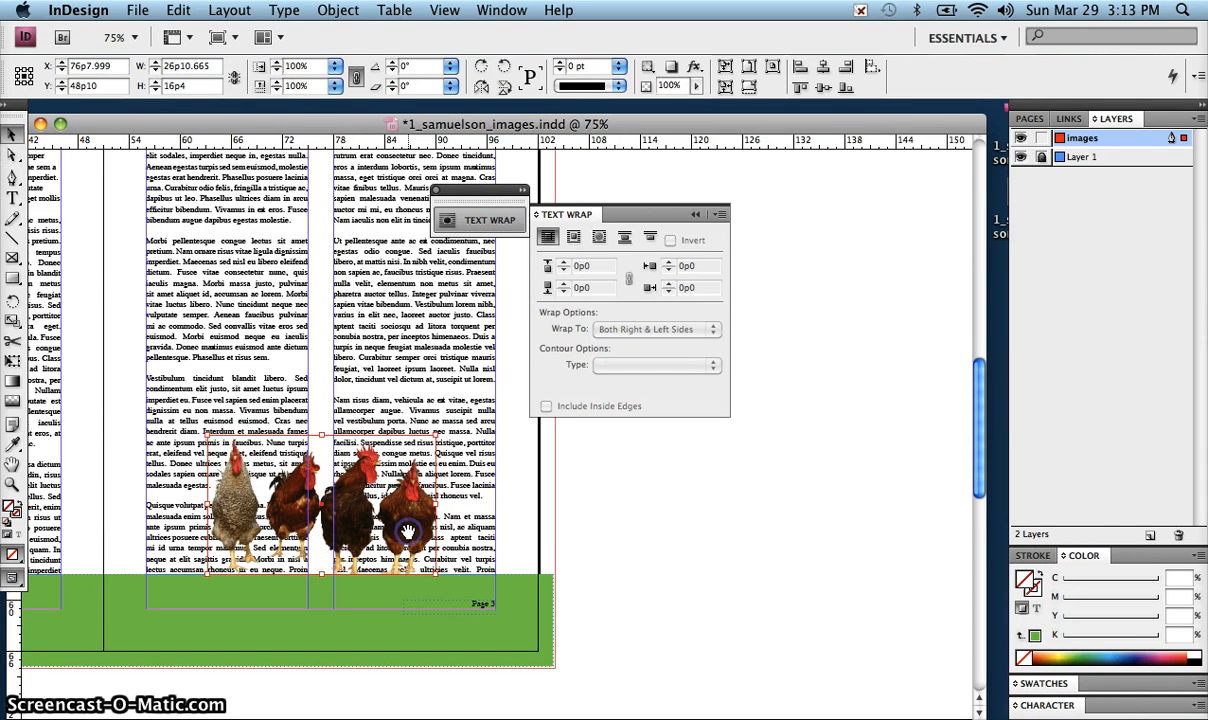
click(408, 527)
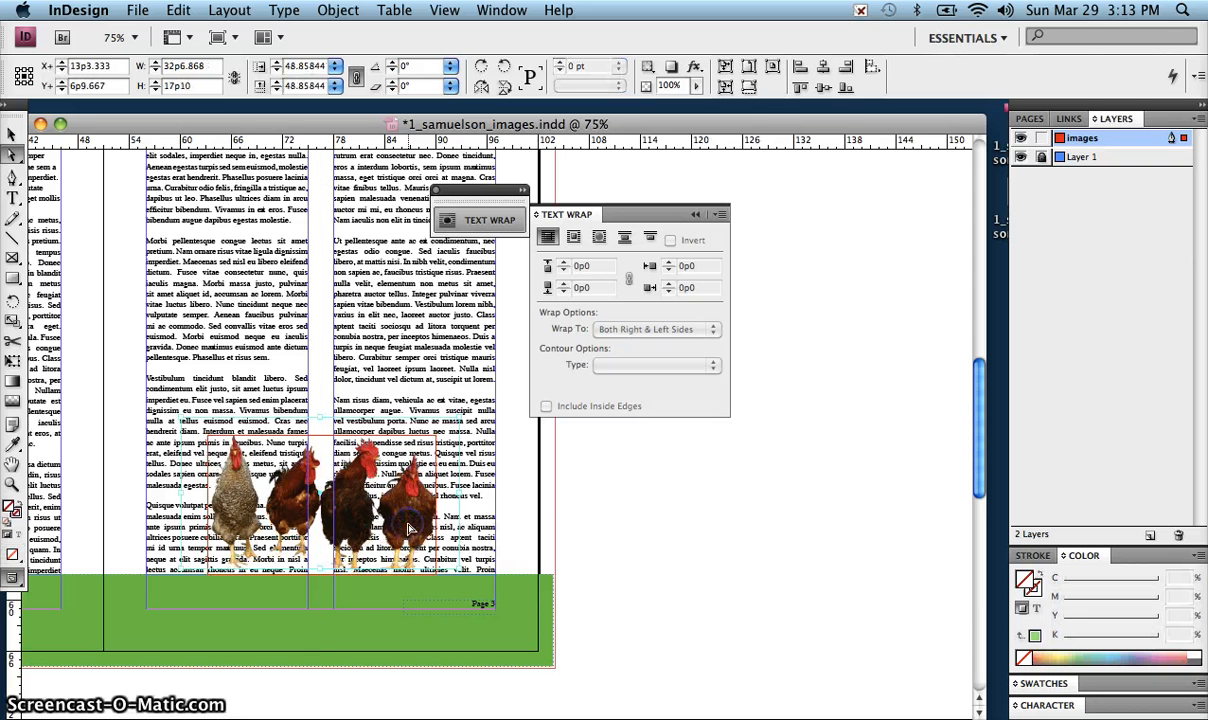
drag(405, 525, 409, 527)
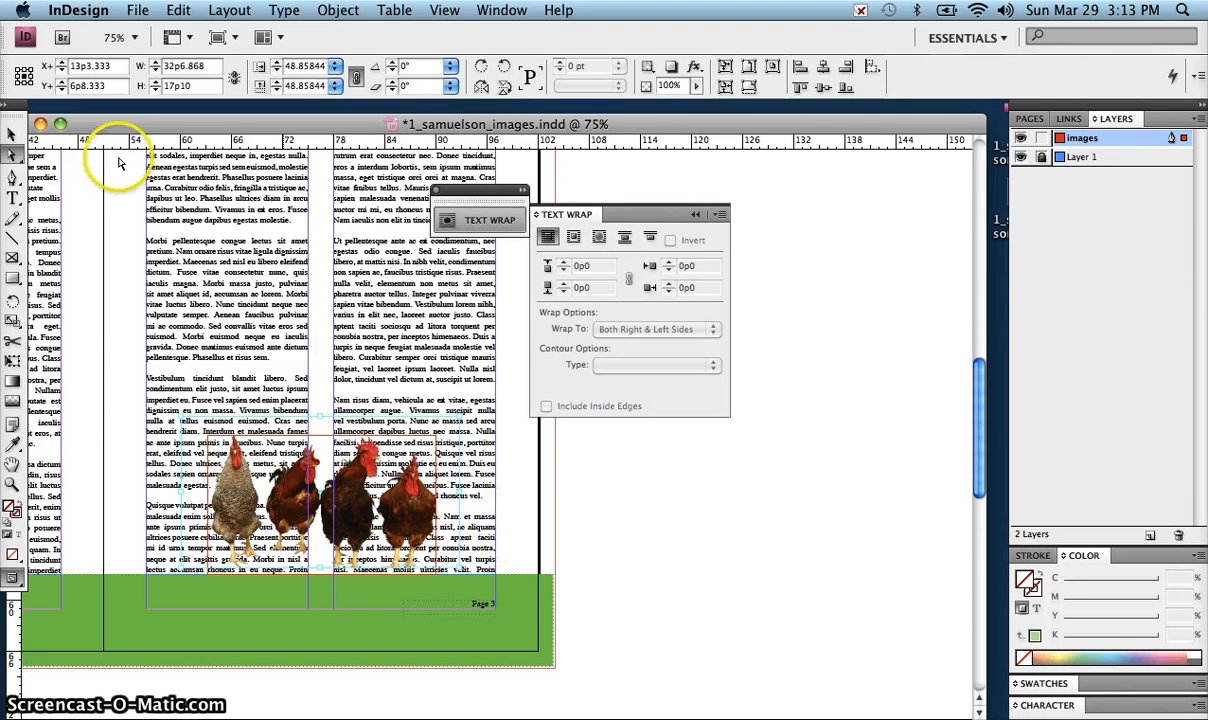
click(12, 132)
click(628, 477)
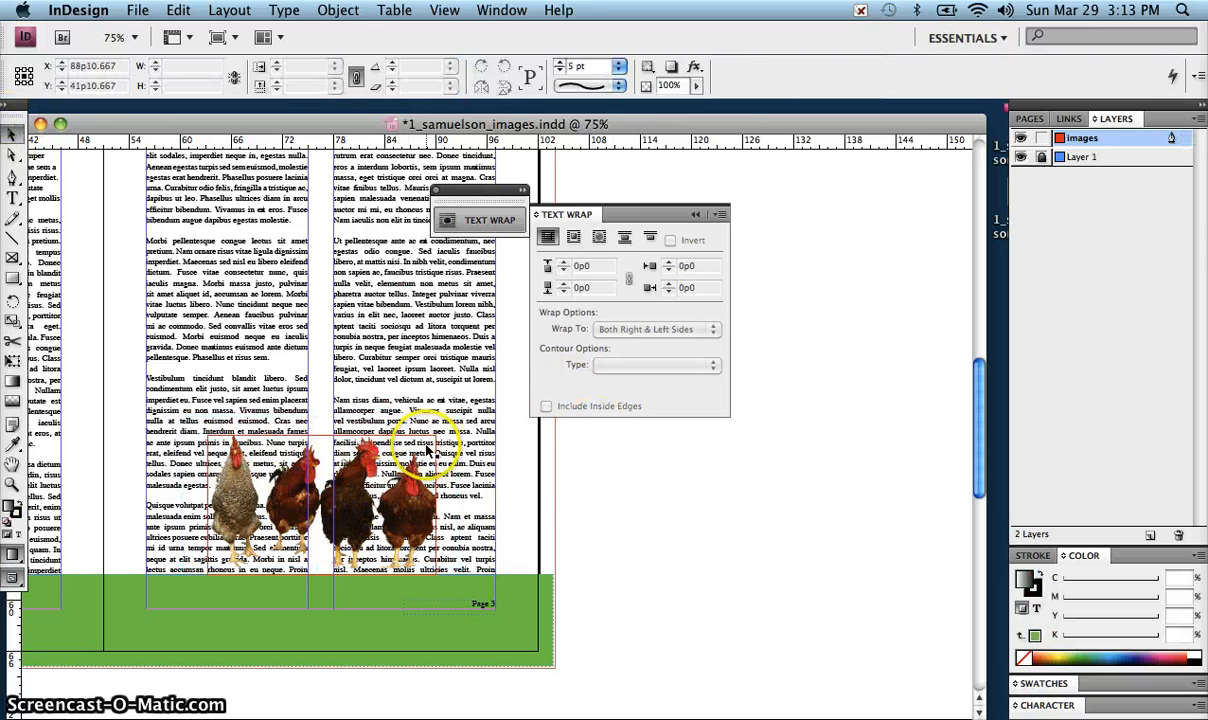
Wrap the text around the chickens' object shape, trying Detect Edges and settling on Alpha Channel as the contour type.
click(405, 472)
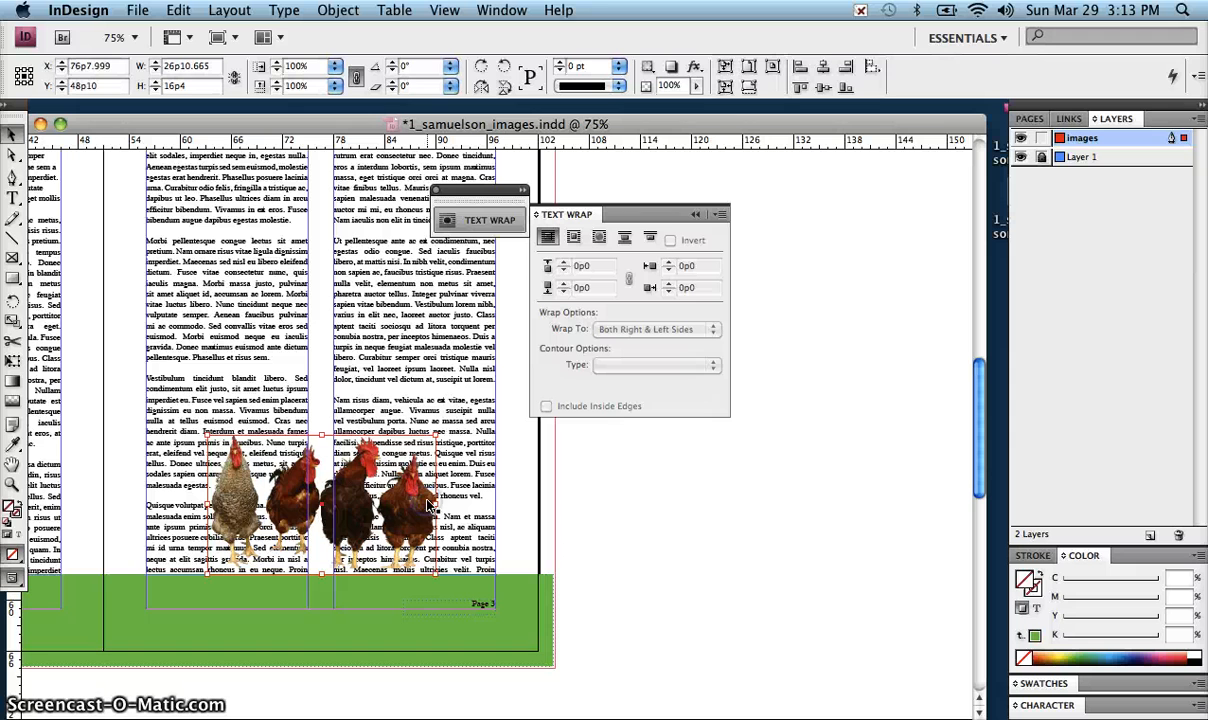
click(600, 237)
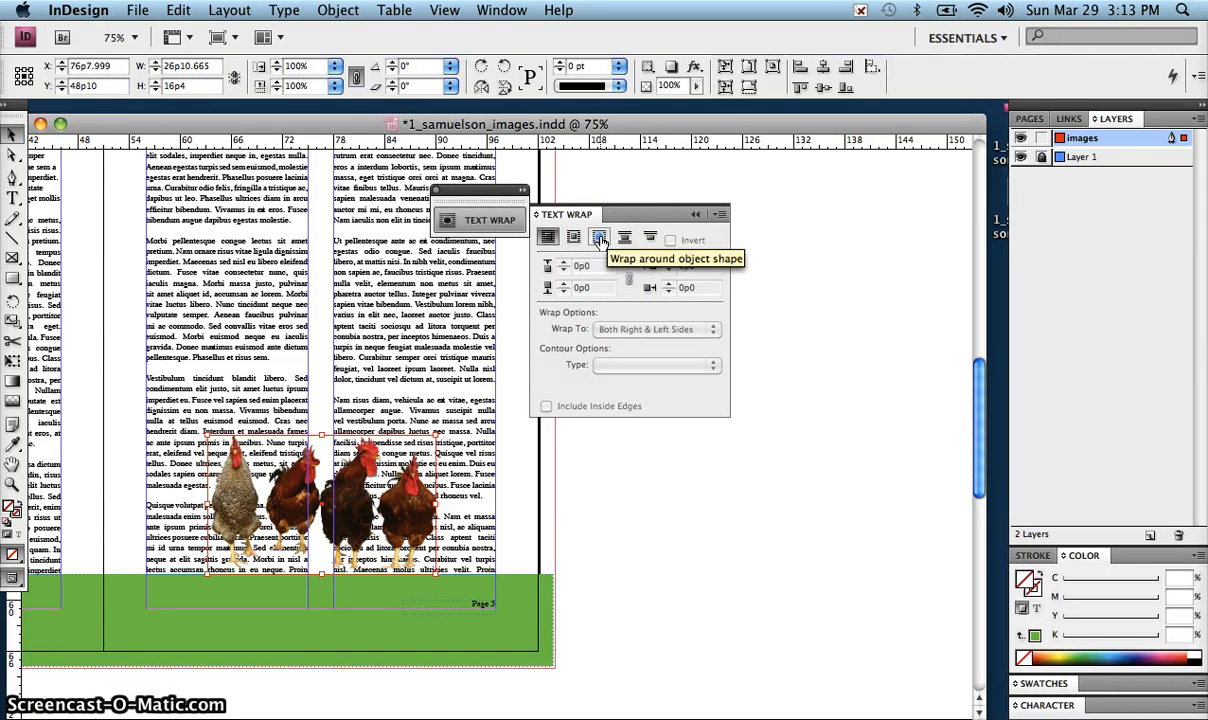
click(600, 237)
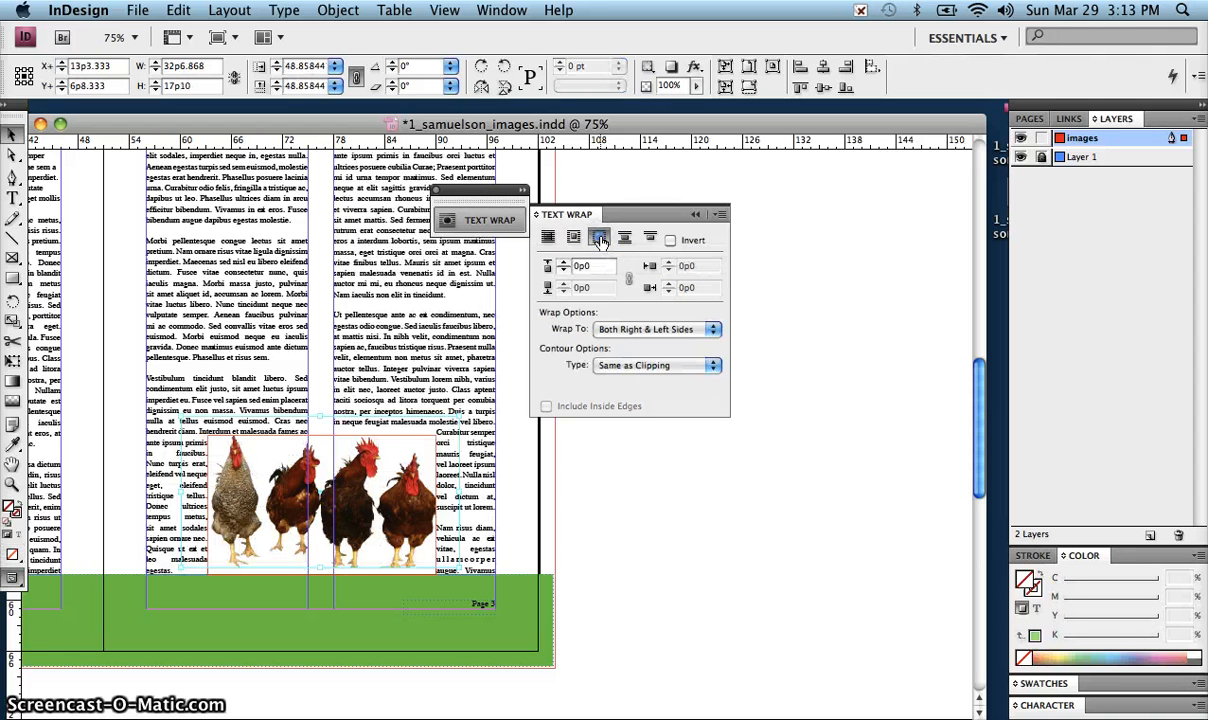
click(696, 366)
click(668, 316)
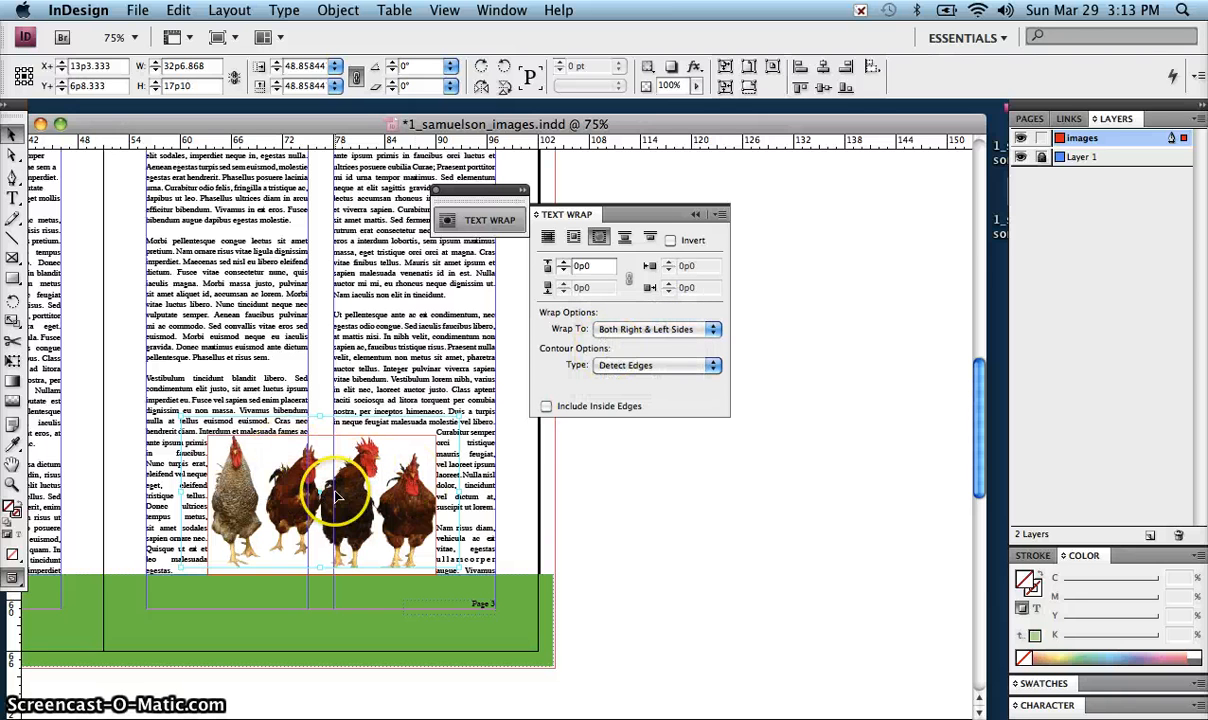
click(650, 365)
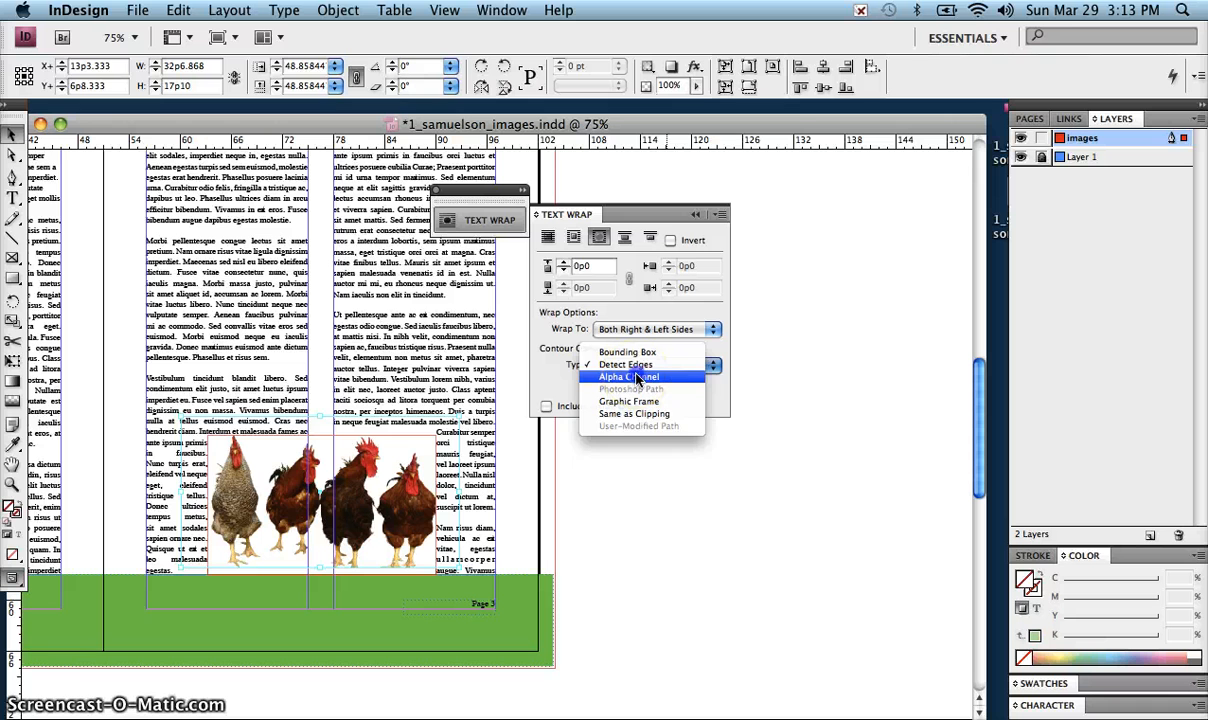
click(636, 378)
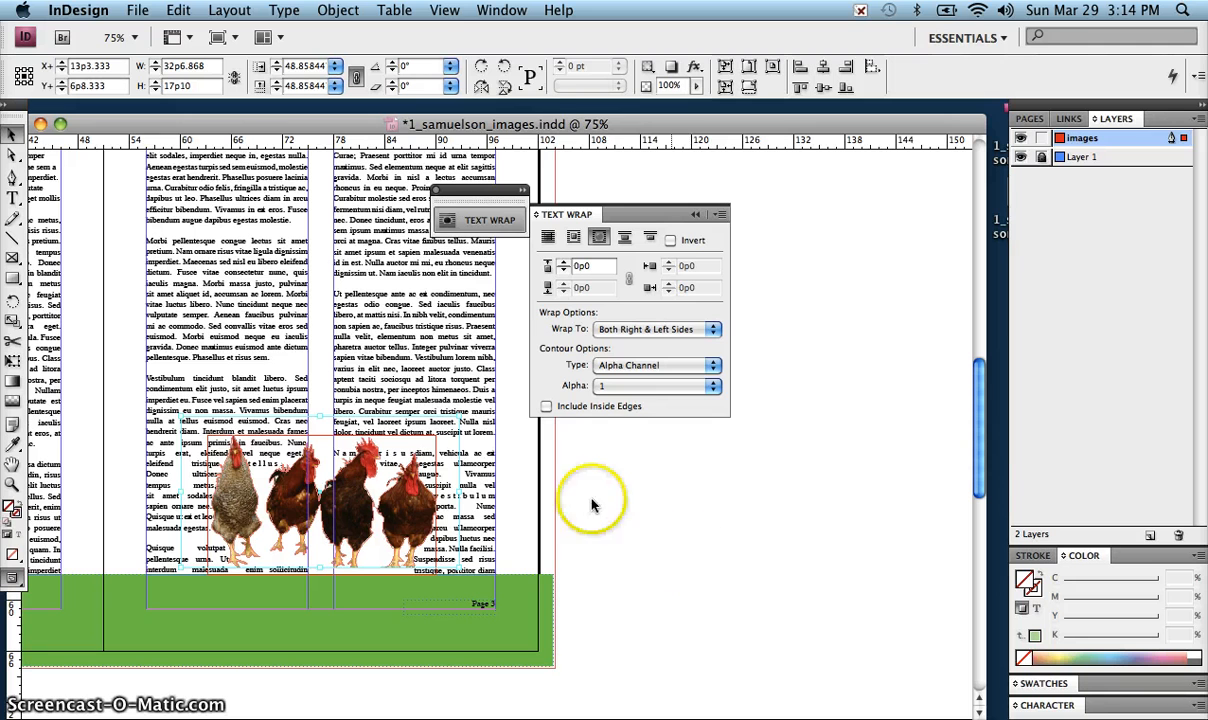
Set the chickens' text wrap to Largest Area with a 0p4 offset, and deselect the image.
click(632, 330)
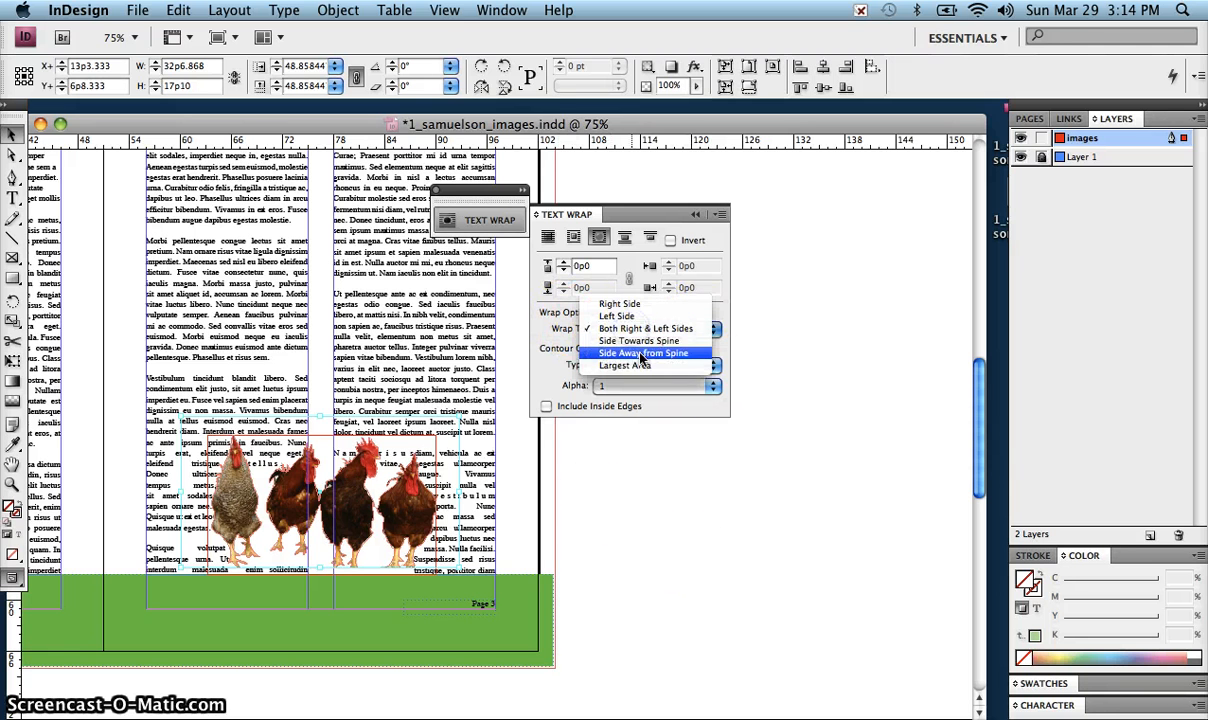
click(641, 366)
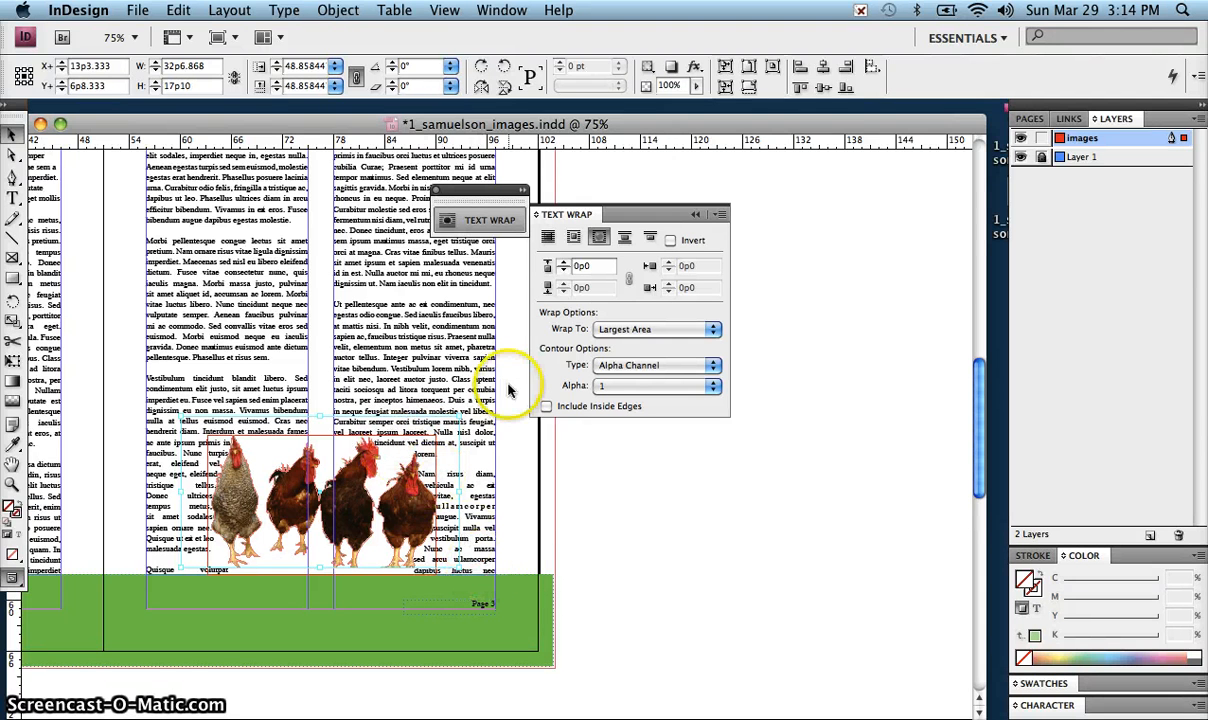
click(563, 263)
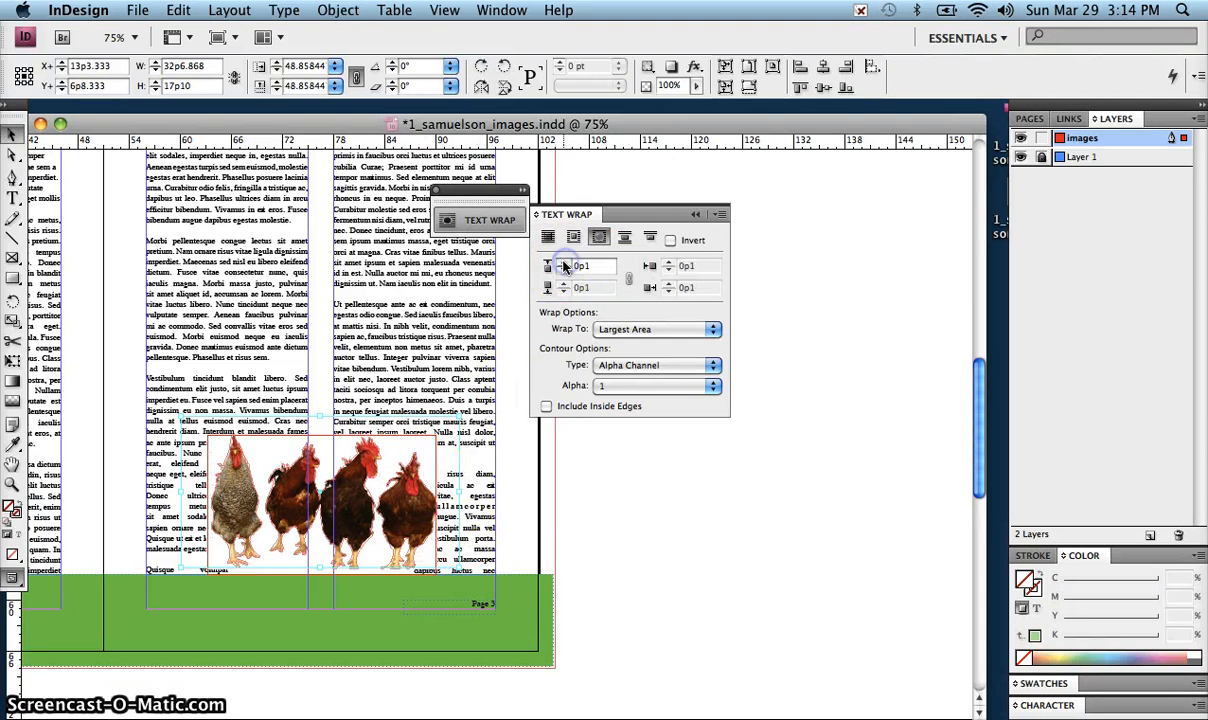
click(563, 263)
click(563, 263)
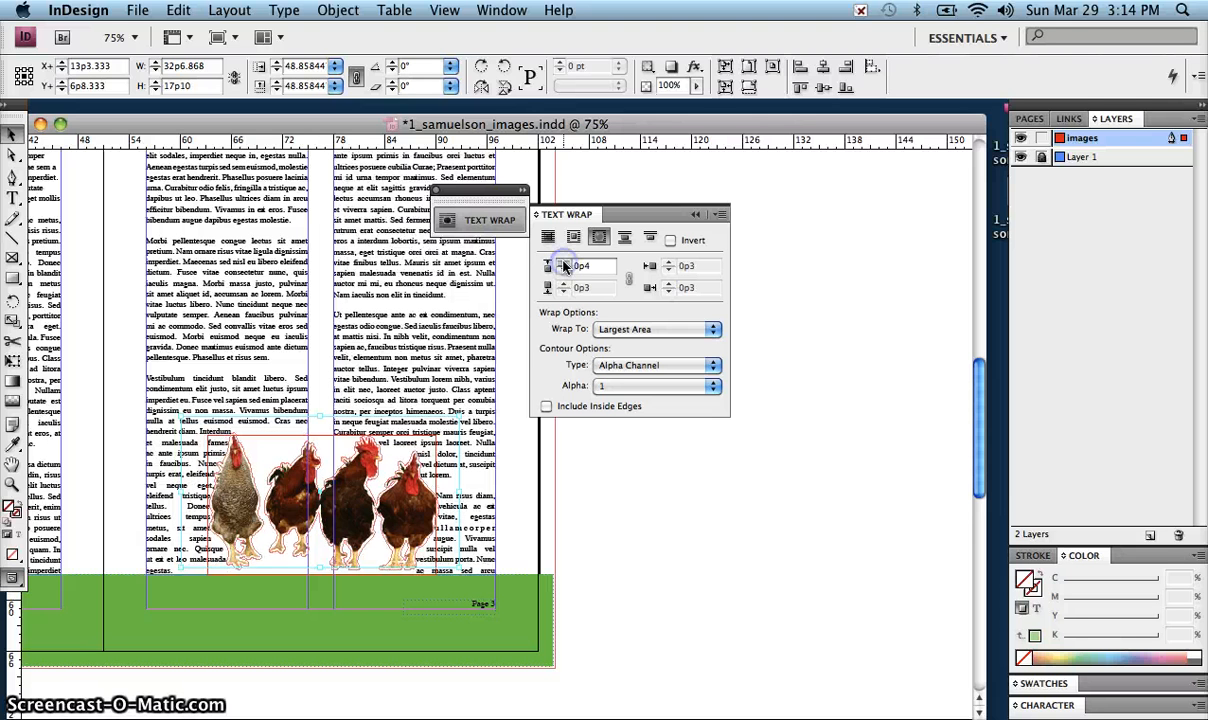
click(563, 263)
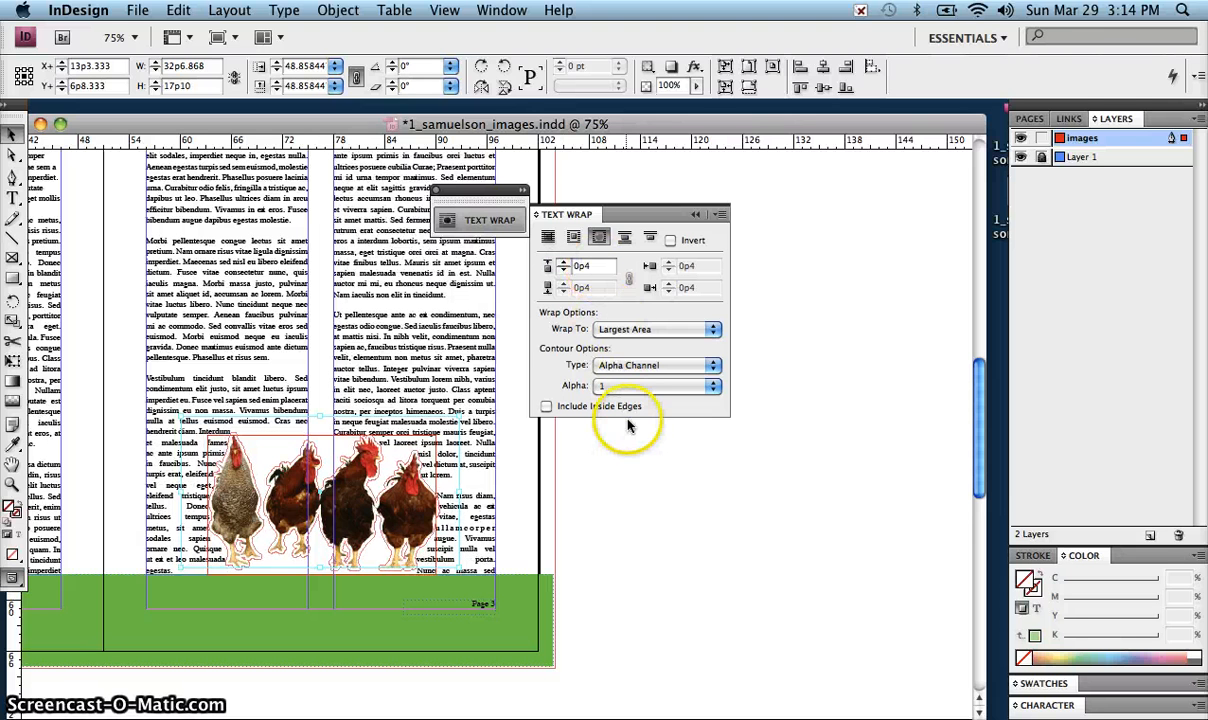
click(712, 447)
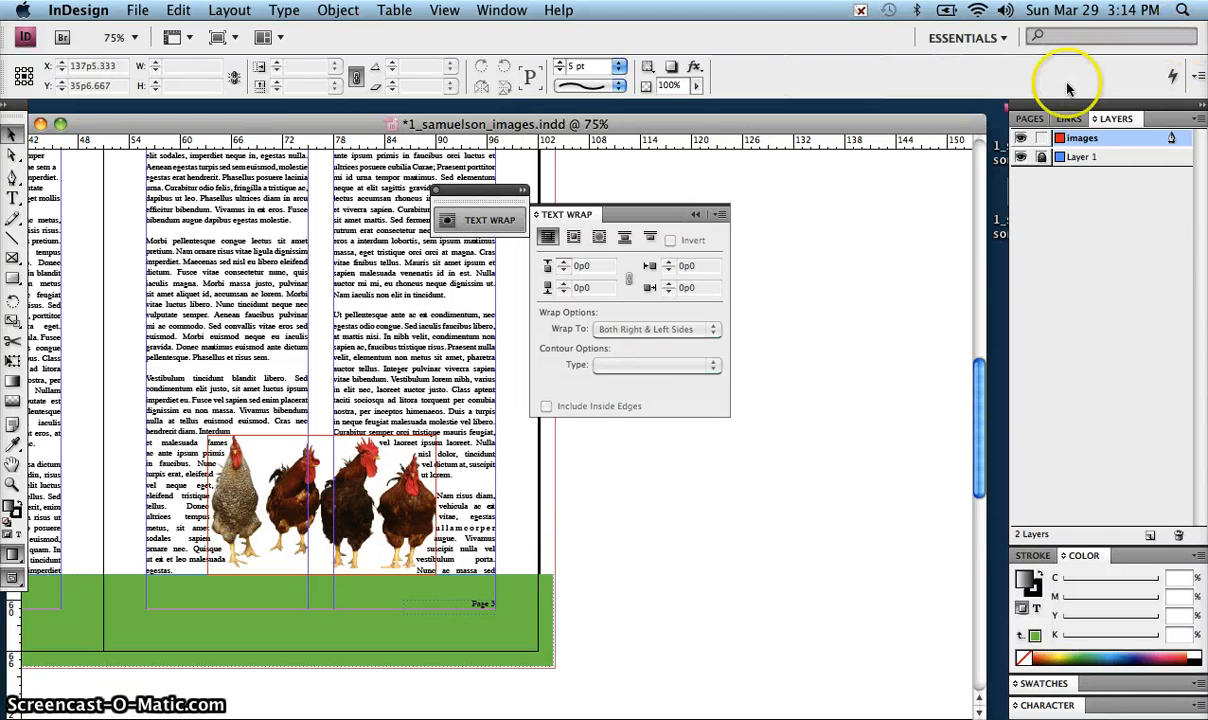
Go to spread 4-5 and move the text wrap settings toward the top of page 4, reducing them to a compact display.
click(1028, 119)
drag(1166, 168, 1103, 390)
double_click(1103, 388)
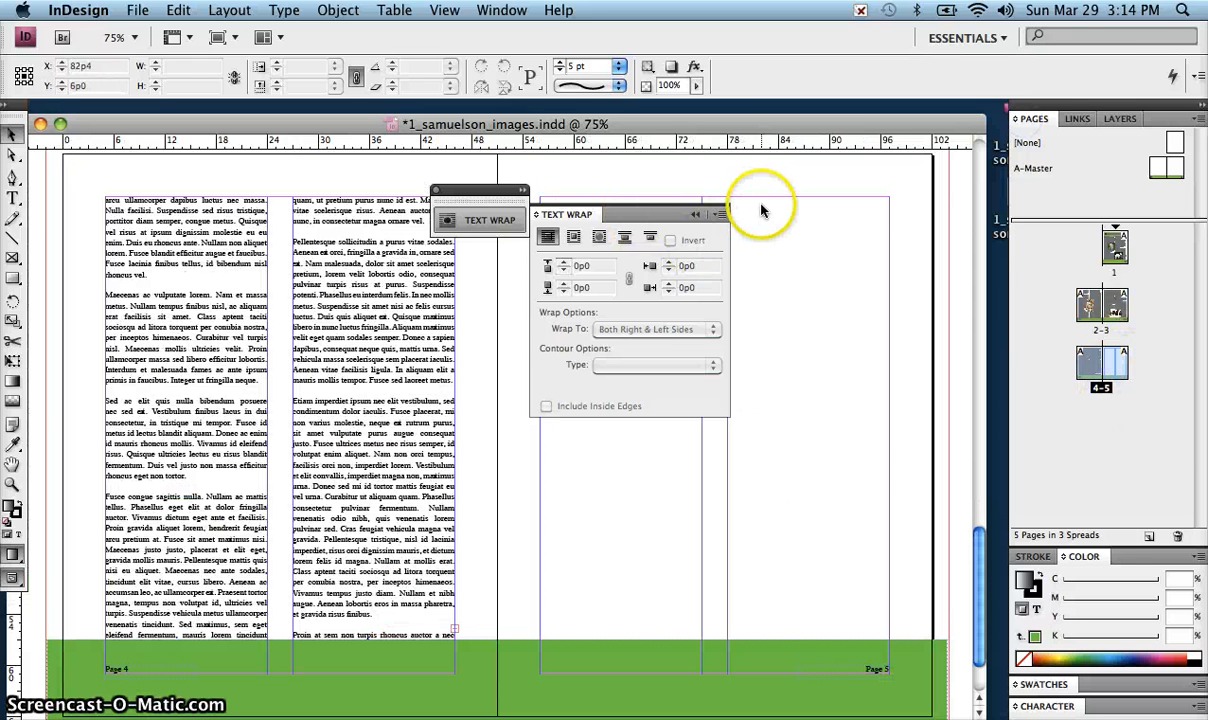
drag(557, 214, 420, 162)
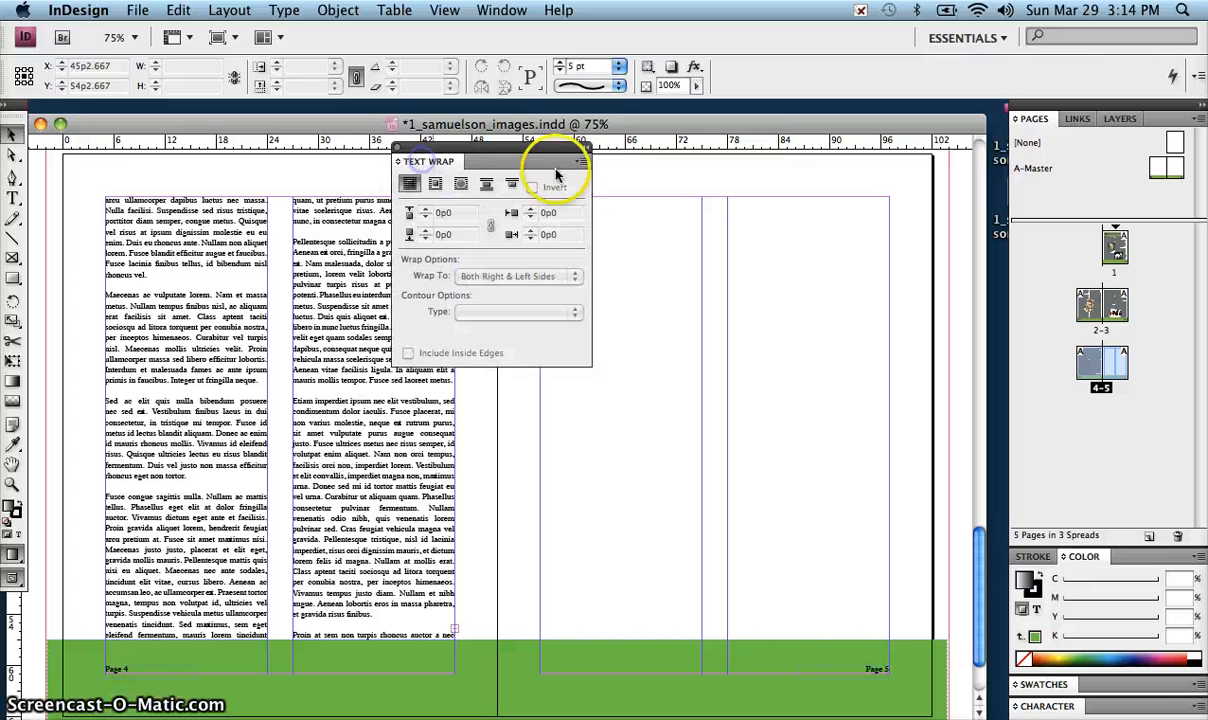
double_click(438, 162)
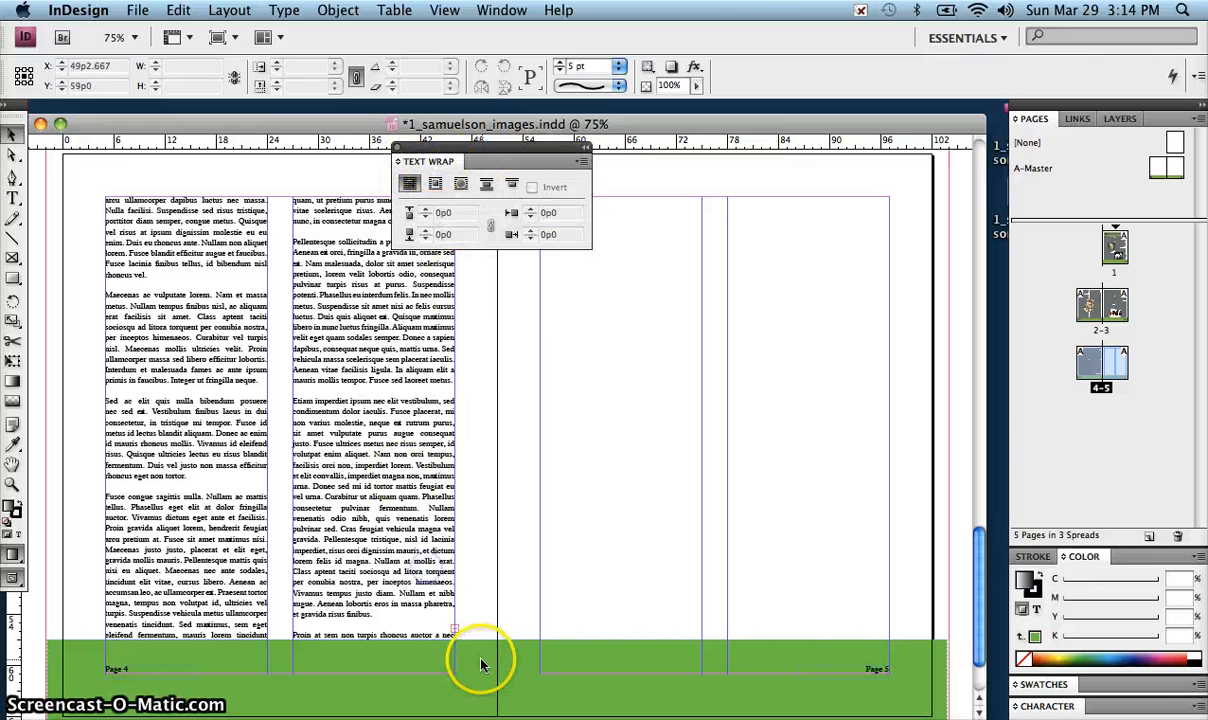
Unlock Layer 1 and flow the overset text from page 4's second column into the first column of page 5.
click(1116, 119)
click(1041, 157)
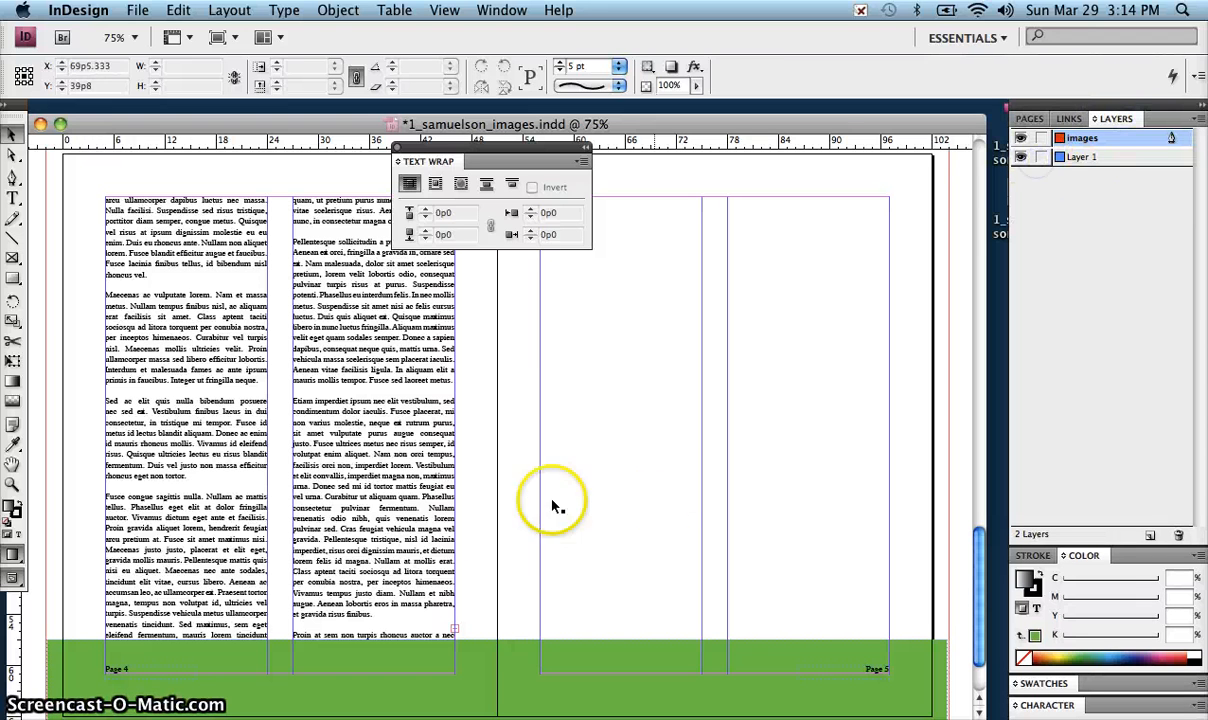
click(440, 547)
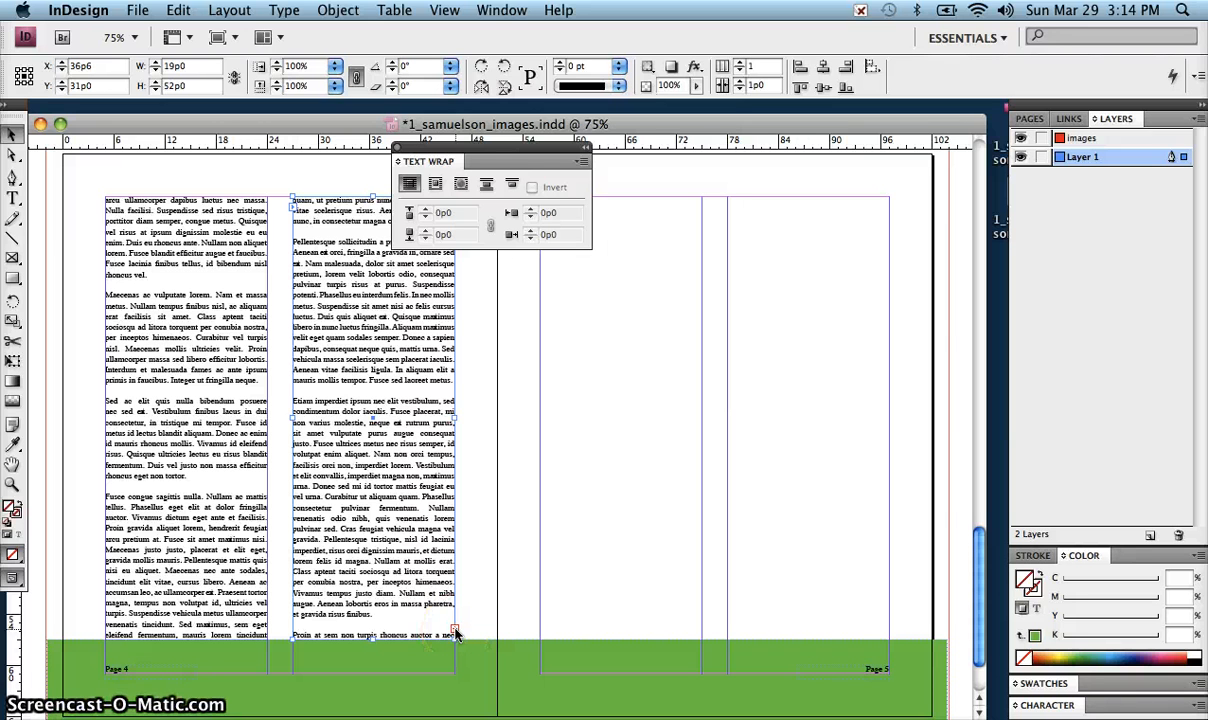
click(454, 634)
click(535, 518)
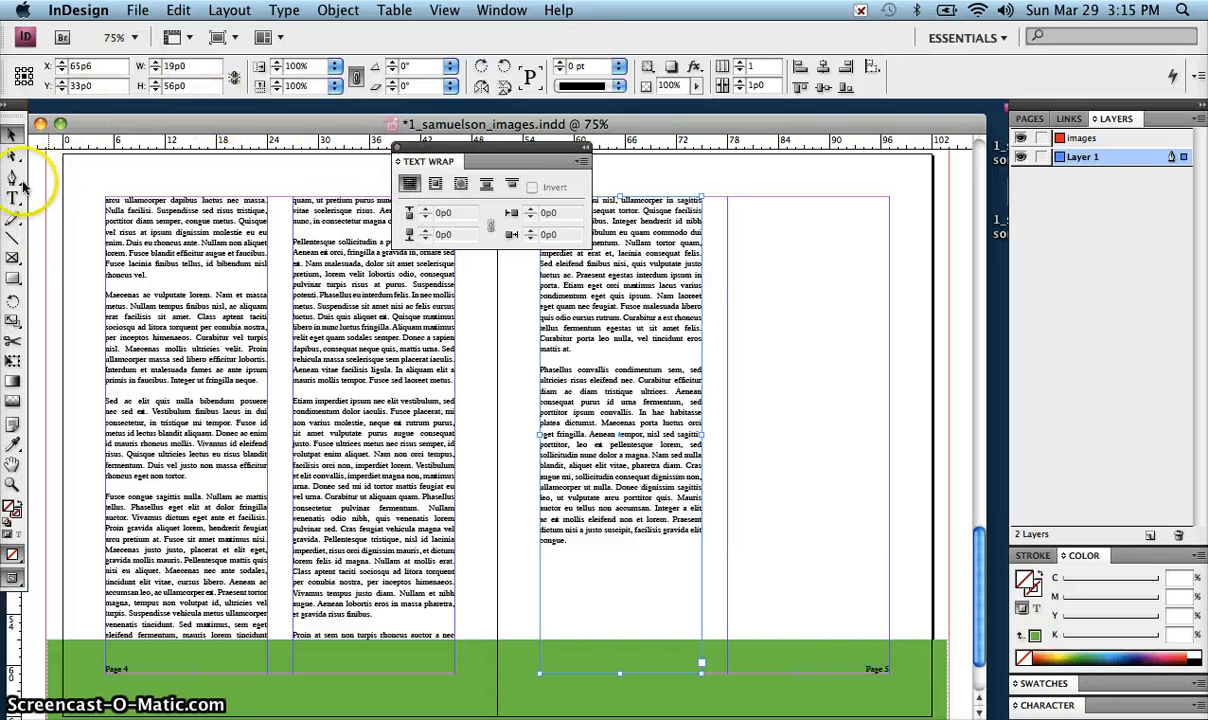
Draw an elliptical frame about 11p9 wide and 11p3 high straddling the gutter between page 4's two text columns.
drag(12, 257, 110, 295)
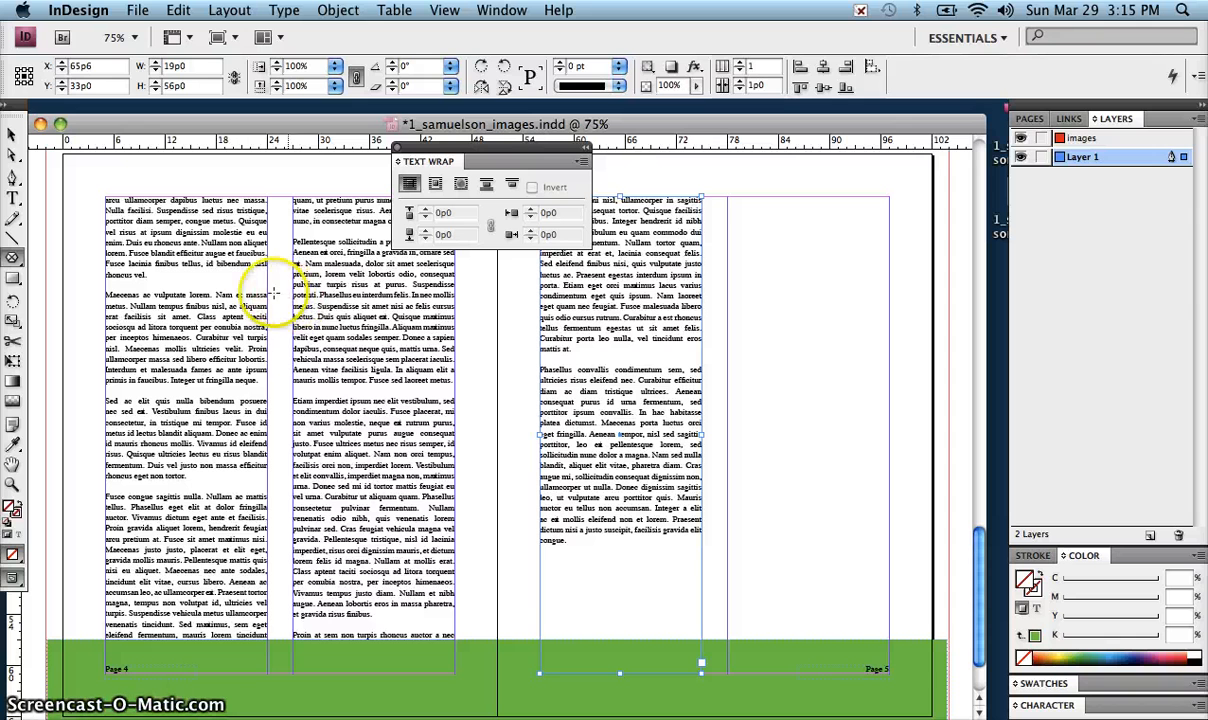
drag(251, 270, 344, 368)
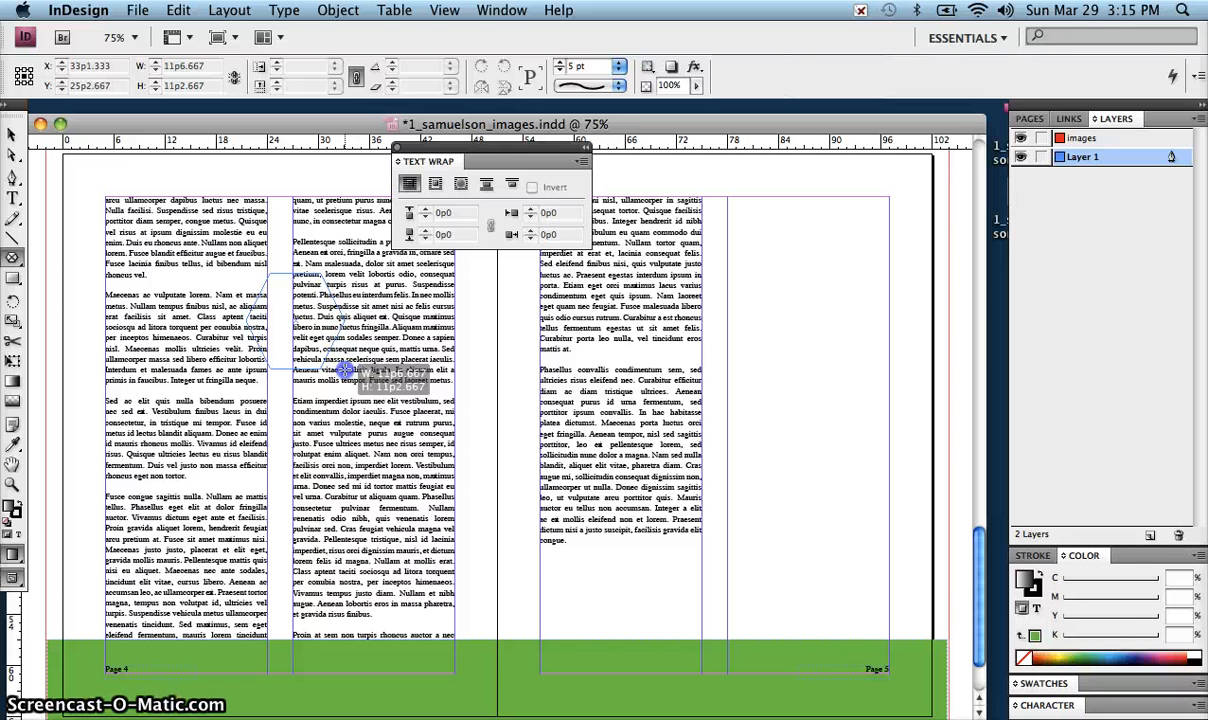
drag(344, 370, 344, 370)
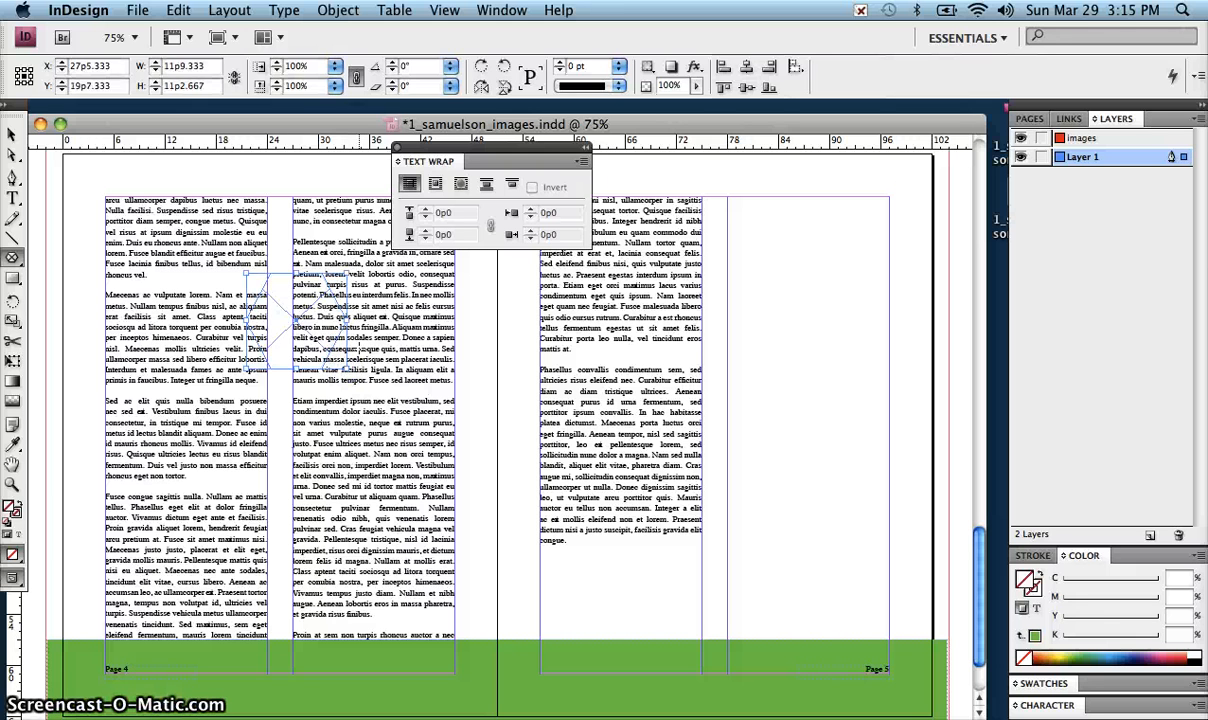
Replace the frame straddling page 4's gutter with a three-sided polygon frame, 11p9.333 wide and 11p2.667 high.
key(Delete)
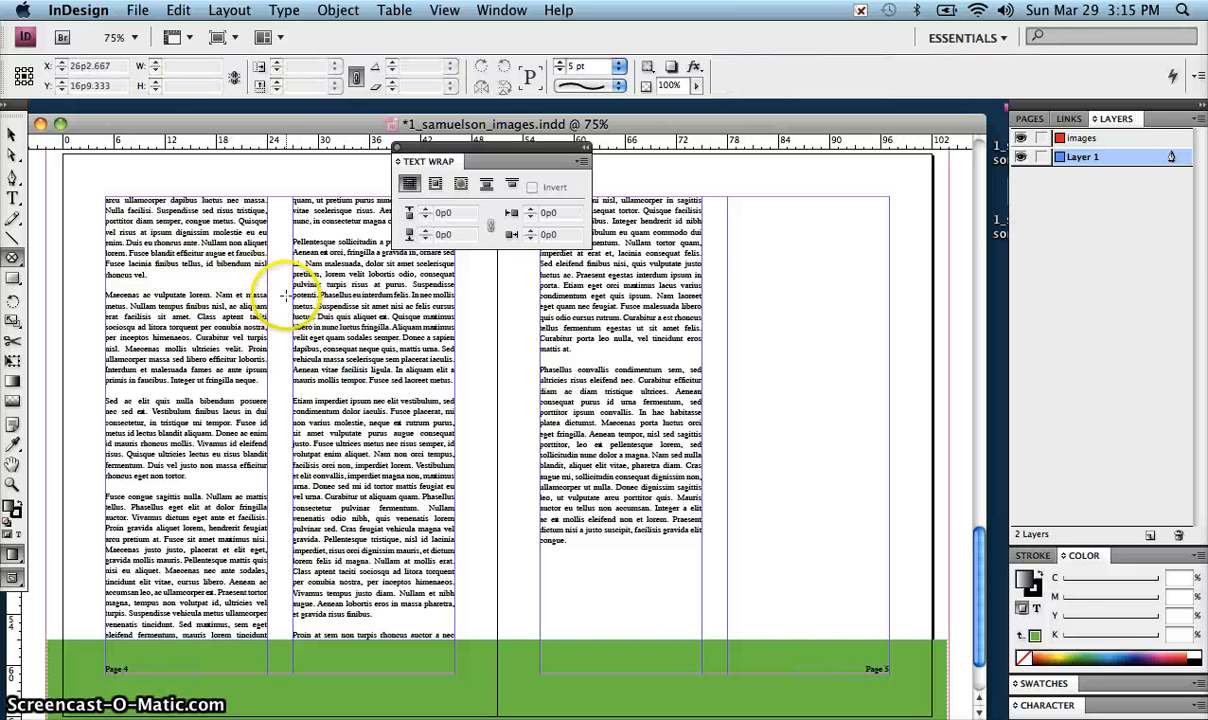
click(280, 296)
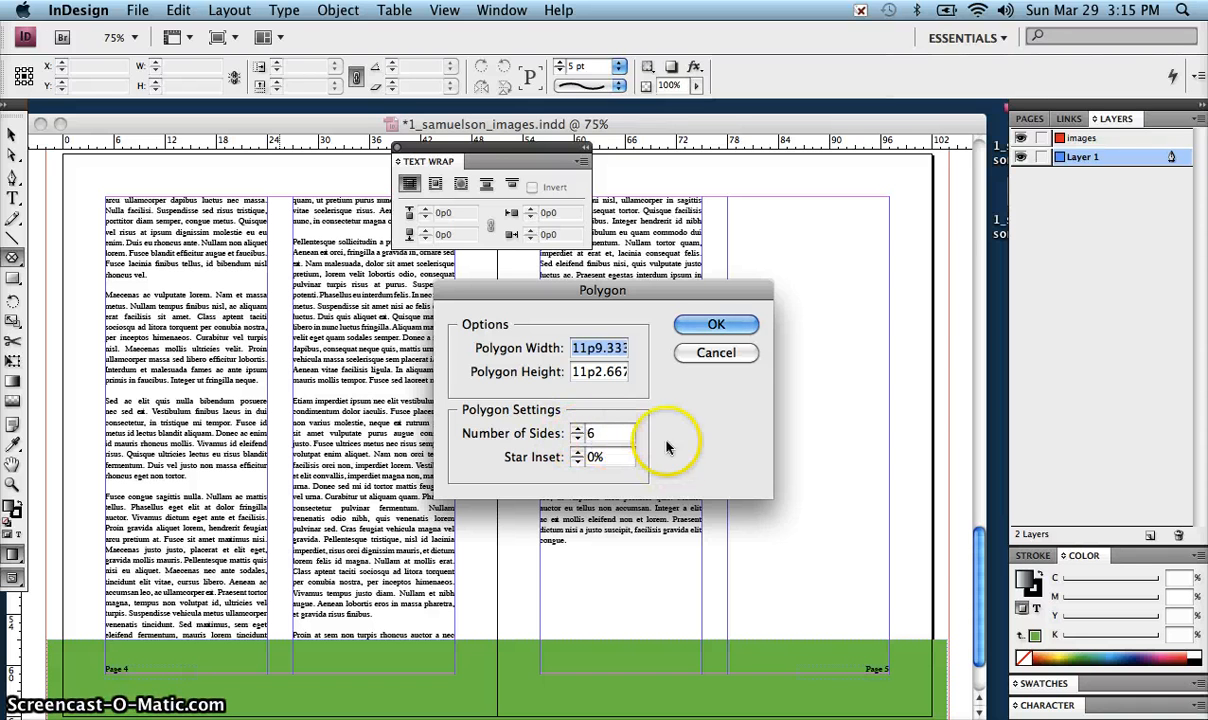
double_click(590, 434)
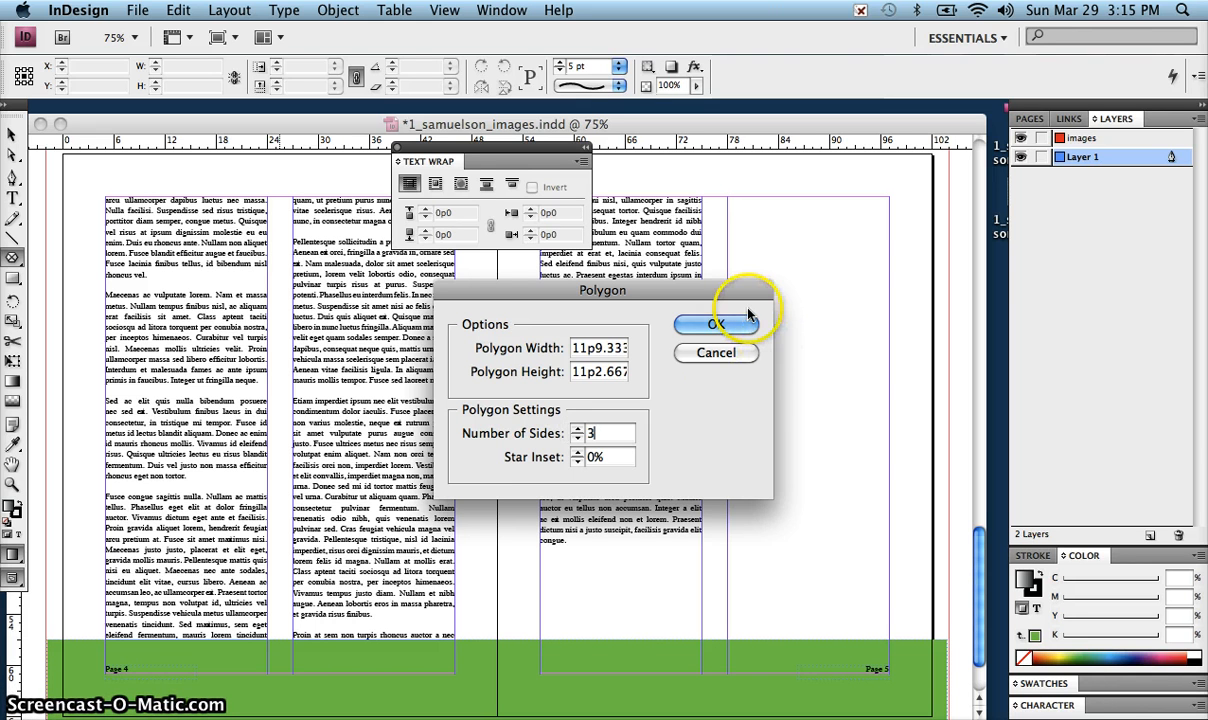
click(716, 327)
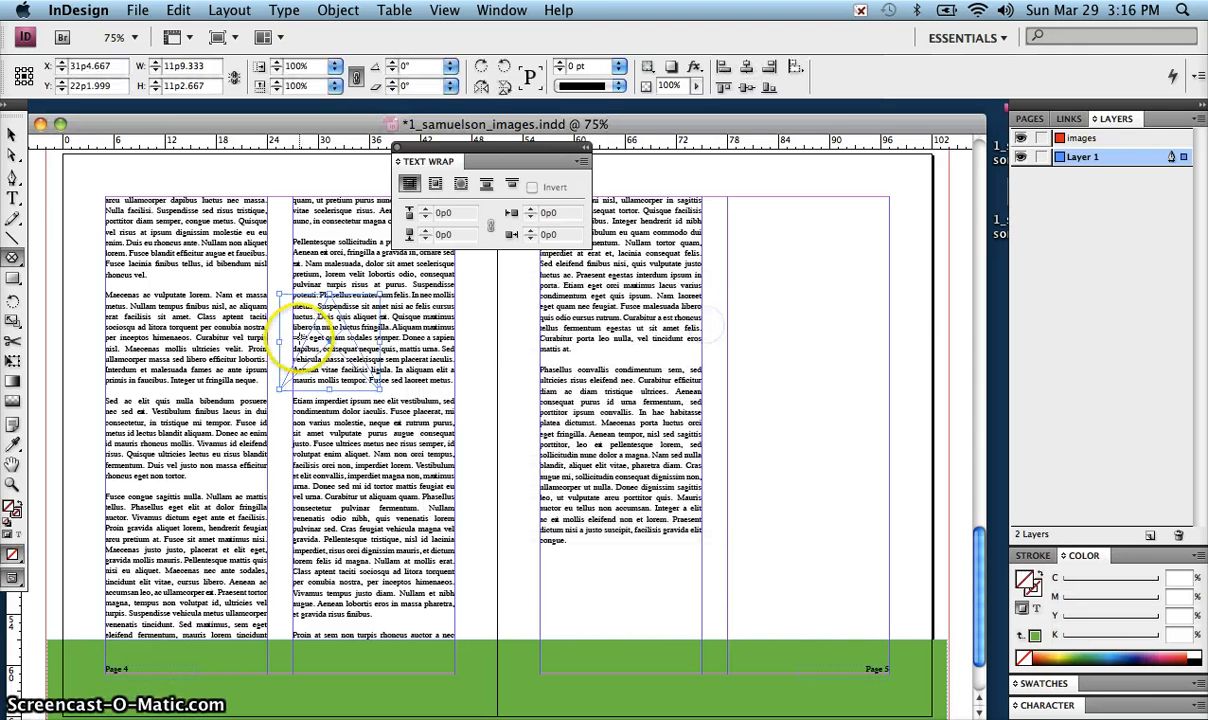
Move the triangular frame into page 4's first column, flush with the column's outer edge and near its upper part.
click(12, 133)
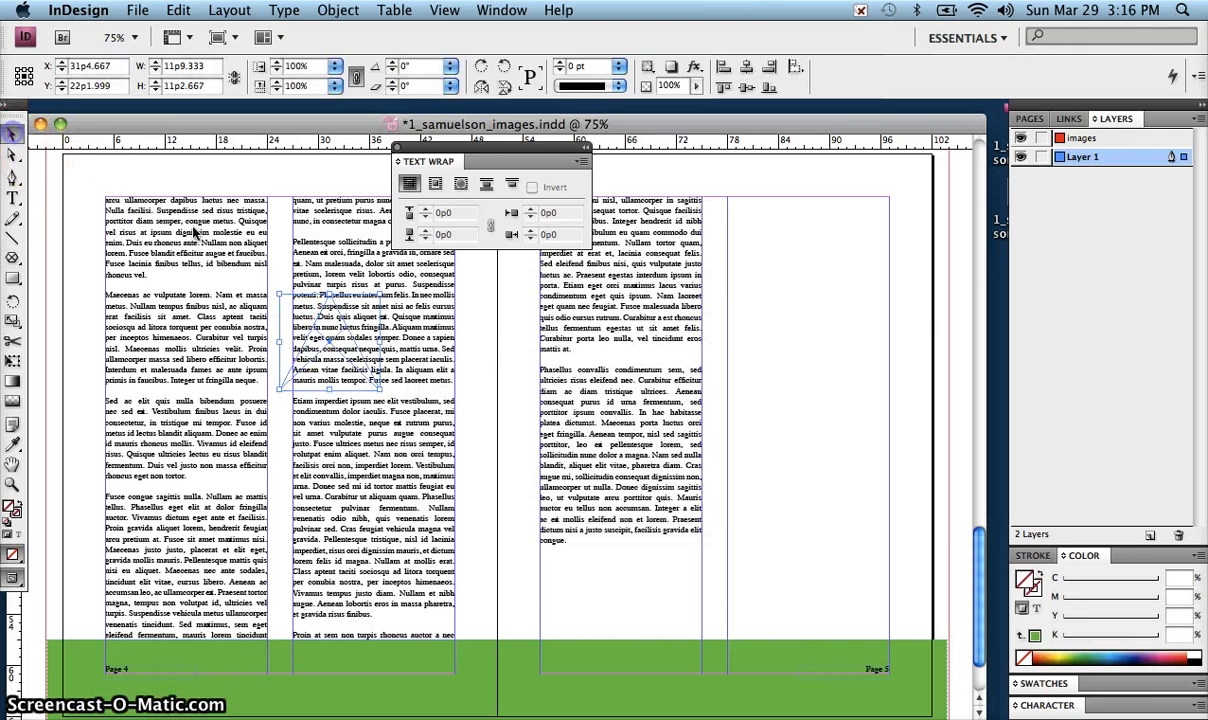
drag(327, 349, 217, 305)
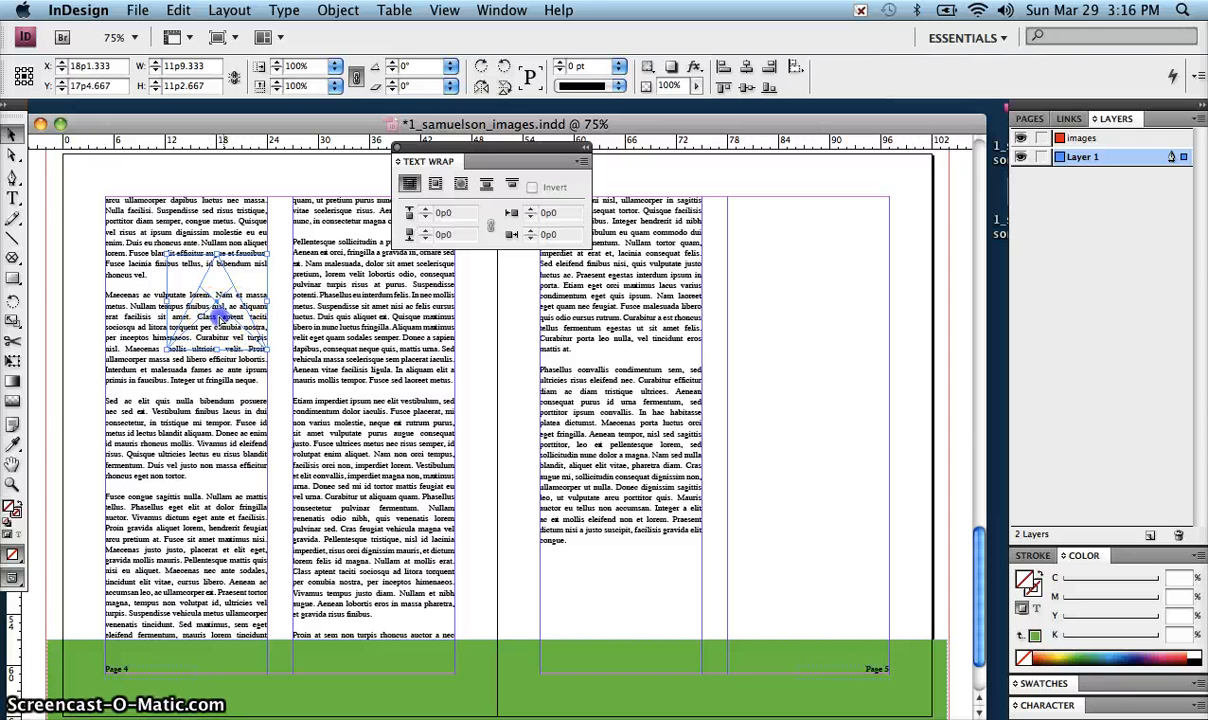
drag(220, 318, 158, 315)
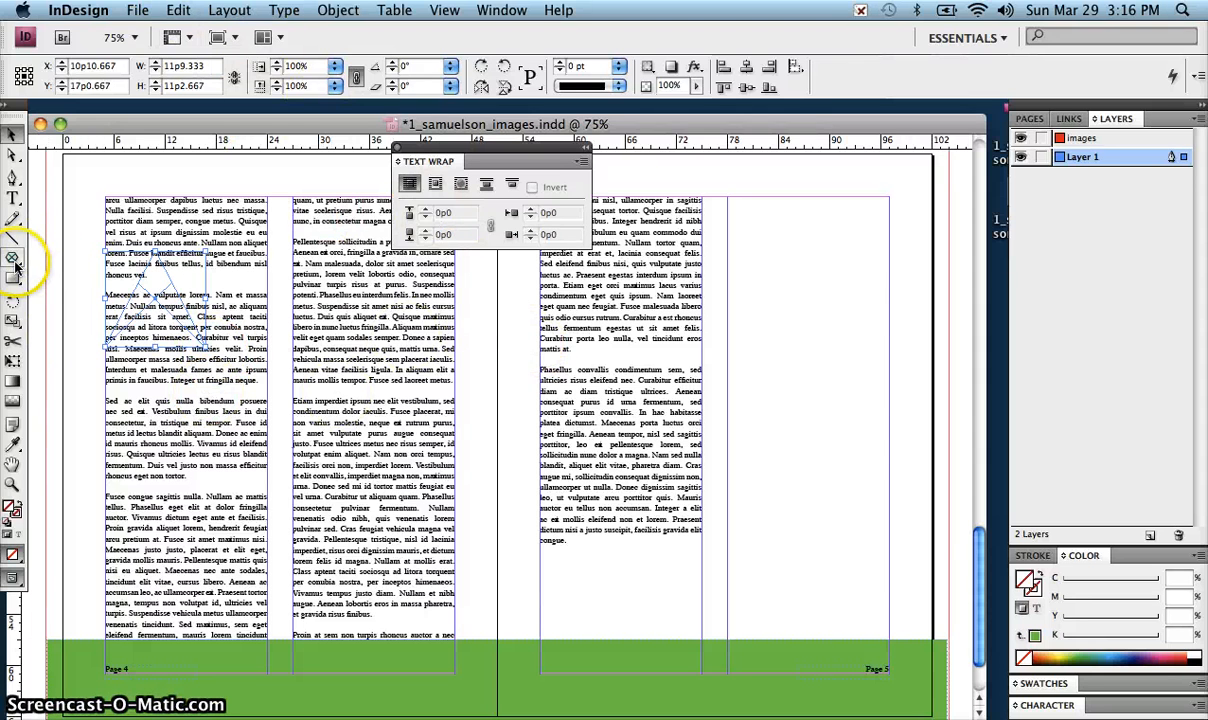
Draw a rectangular frame about 13p9 wide and 14p11 high in the lower half of page 4's second column, and deselect it.
click(13, 258)
click(80, 258)
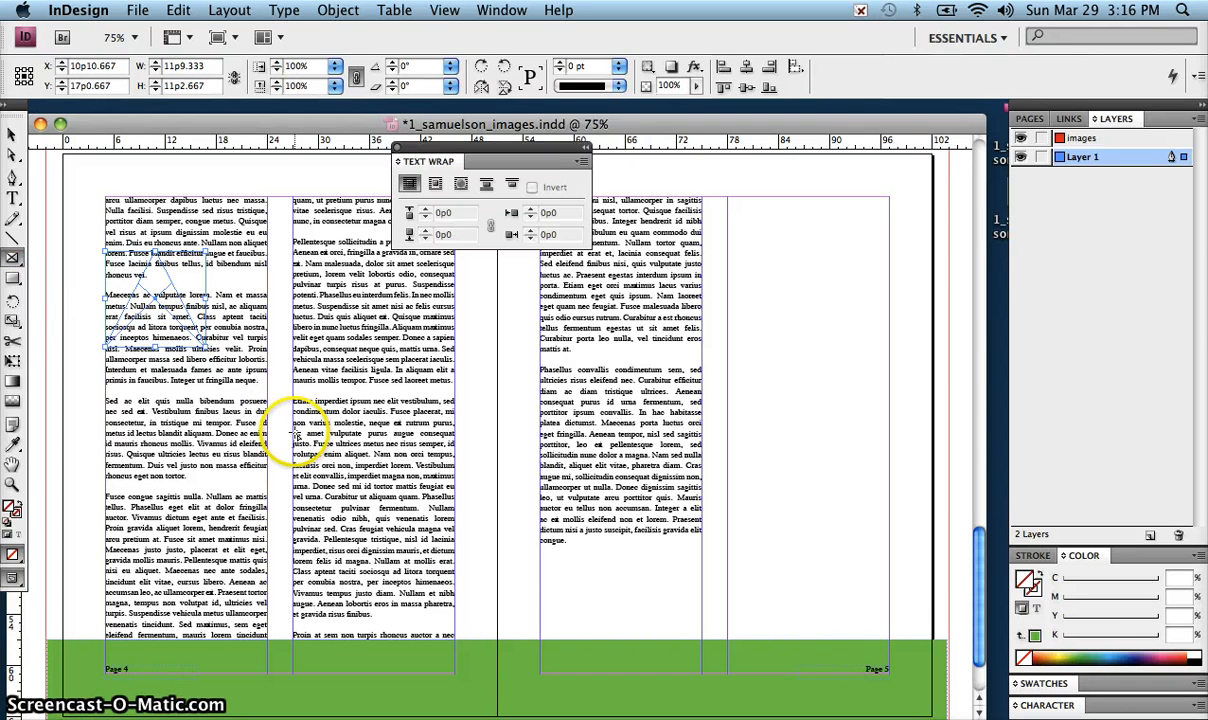
drag(295, 478, 414, 553)
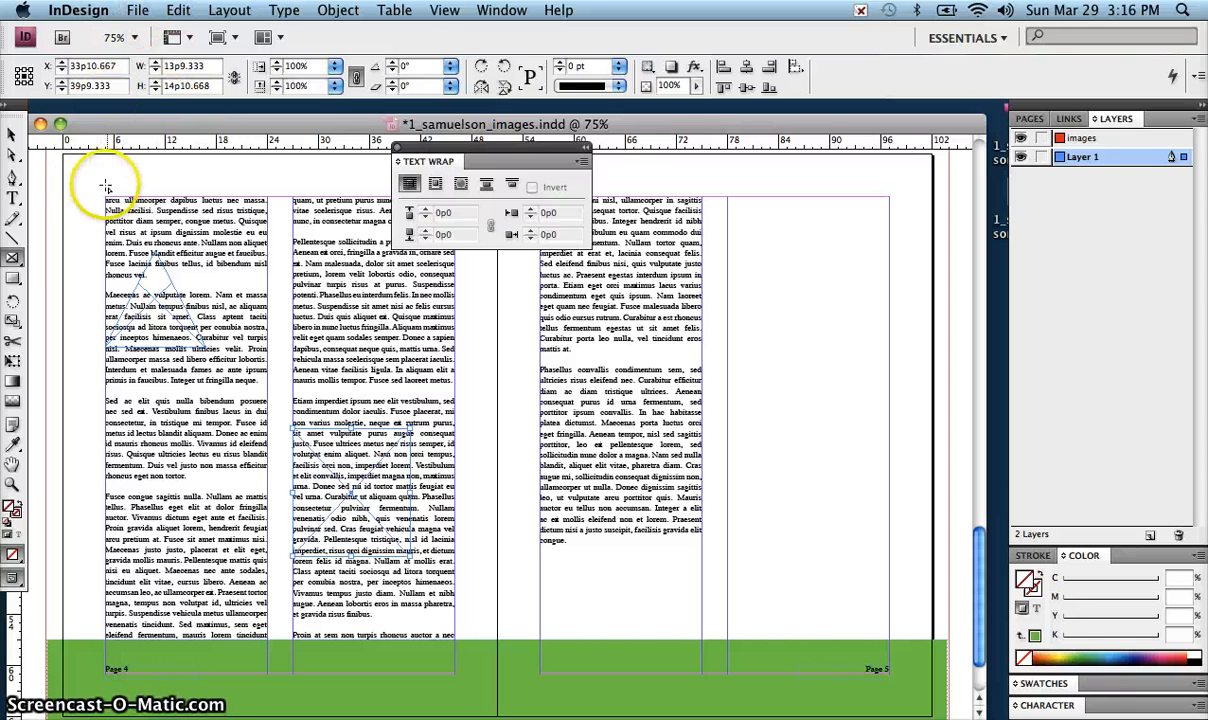
click(12, 133)
click(82, 181)
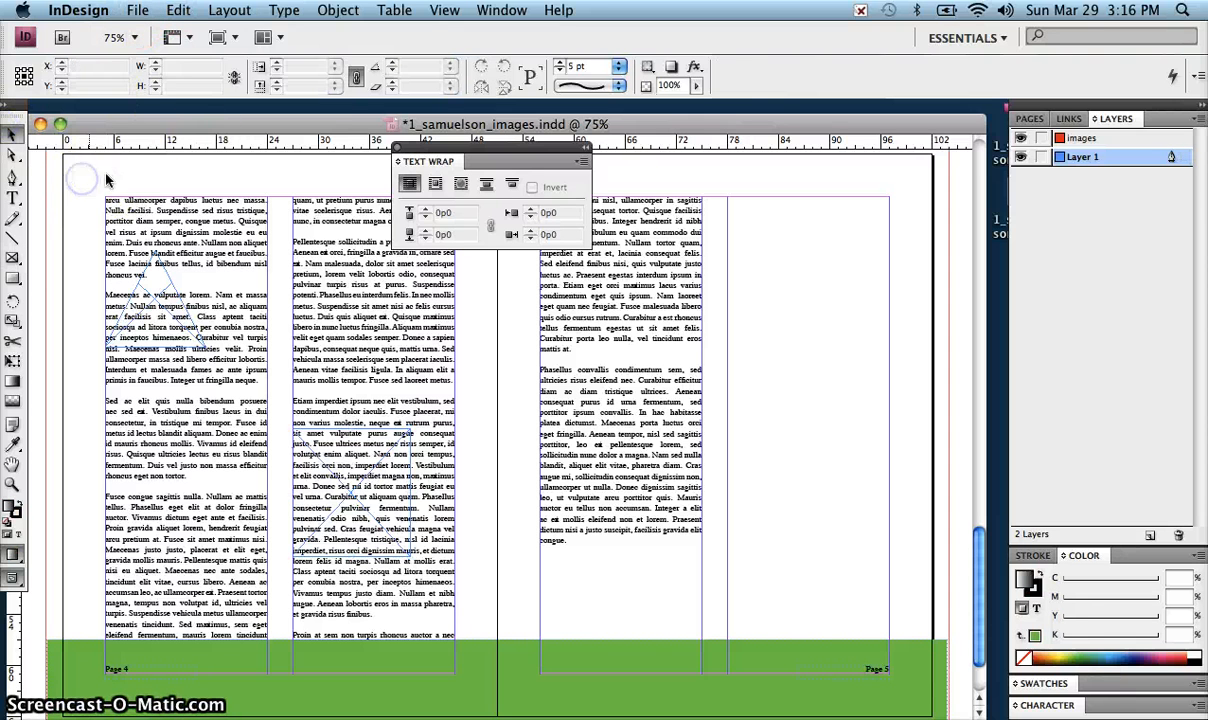
Place capuchin.jpeg in the triangular frame and dog.jpeg in the rectangular frame on page 4.
click(137, 10)
click(200, 264)
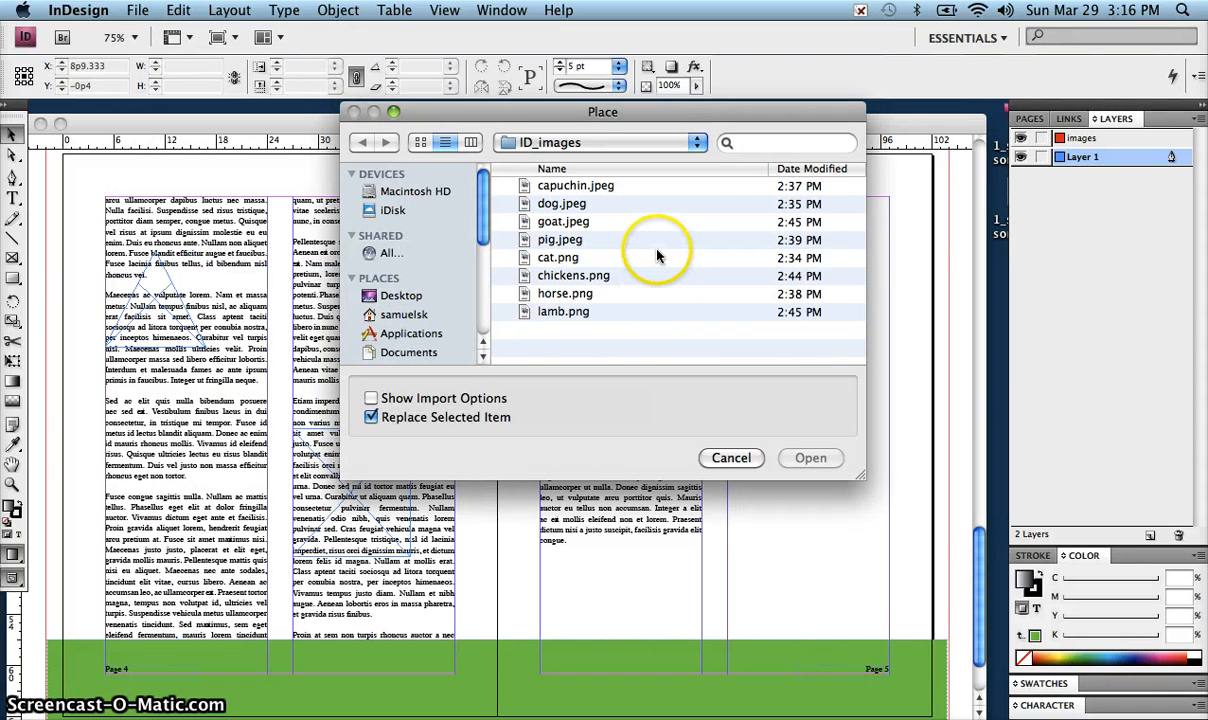
click(601, 190)
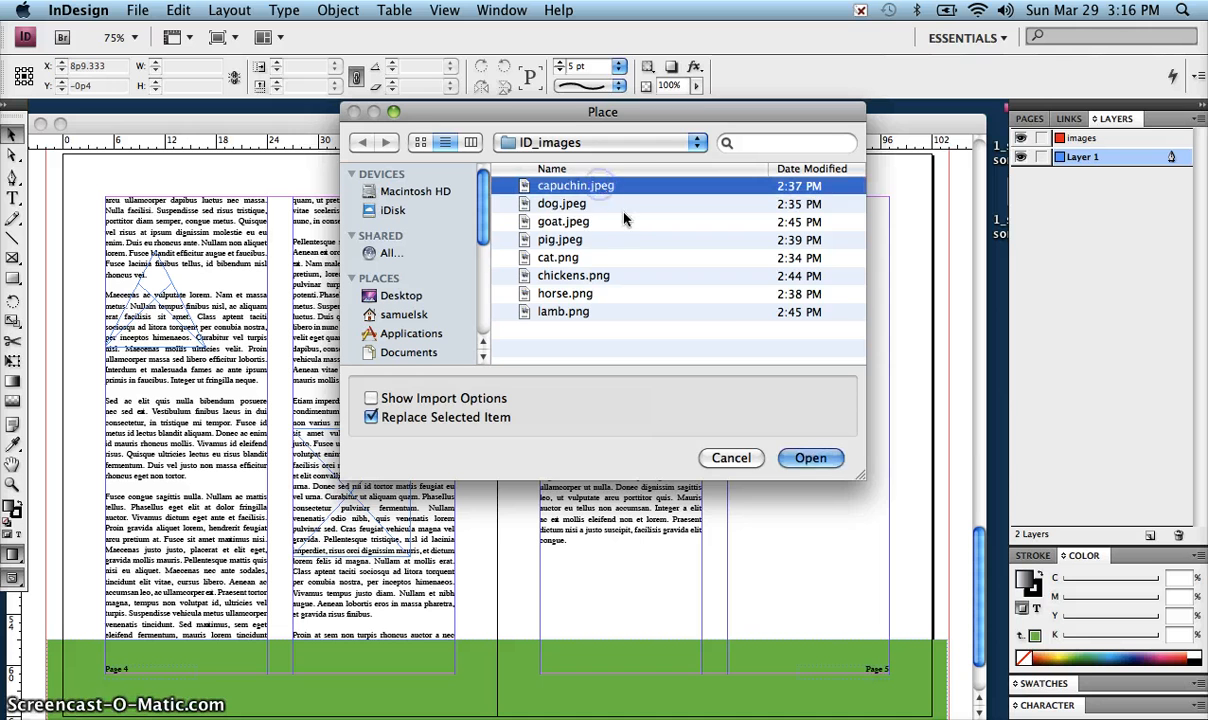
shift+click(565, 204)
click(811, 458)
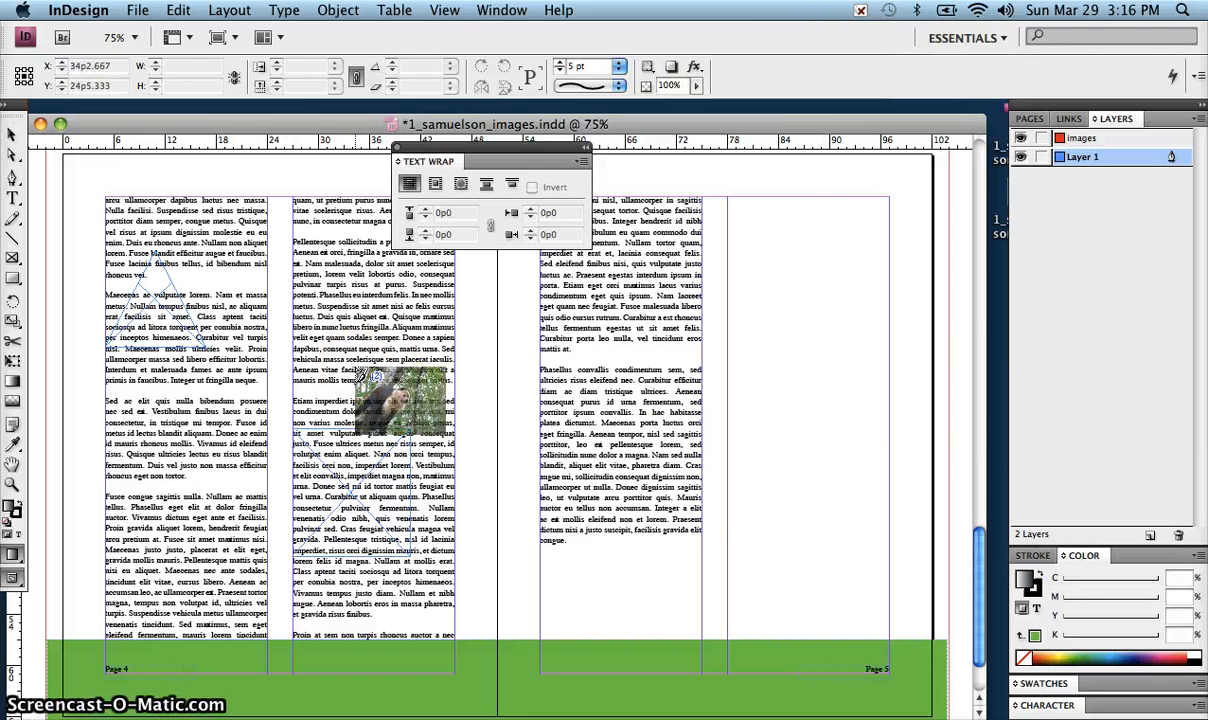
click(156, 303)
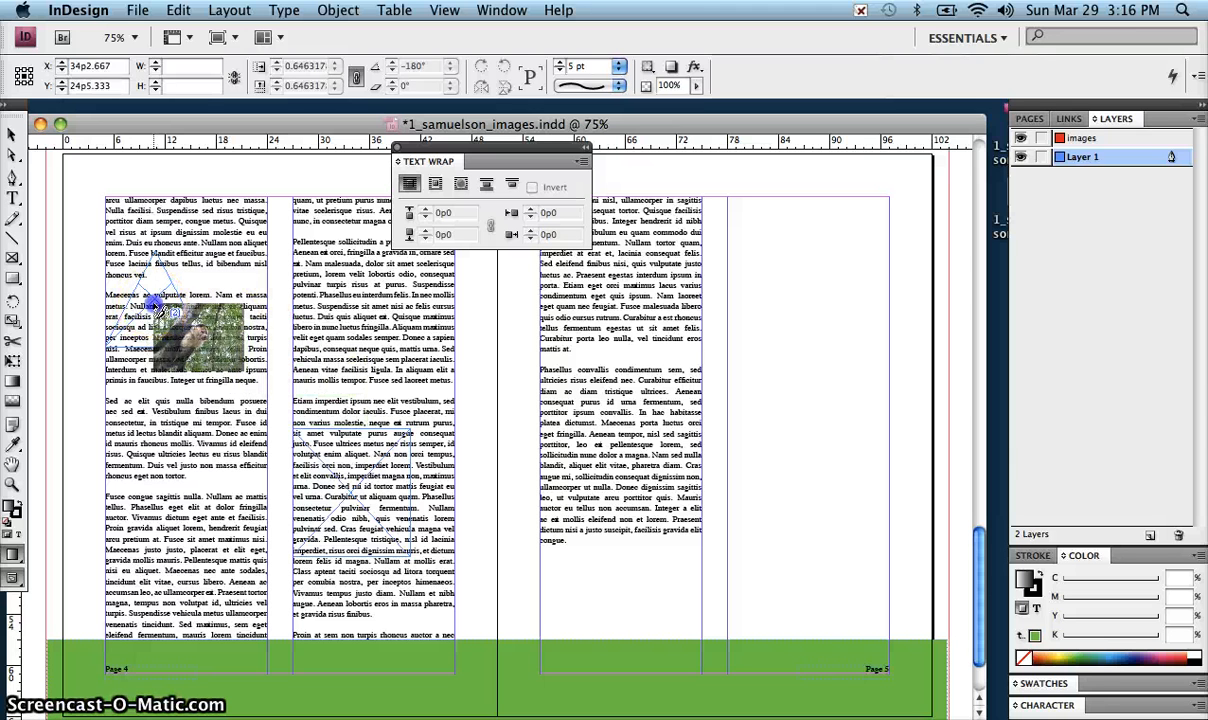
click(294, 429)
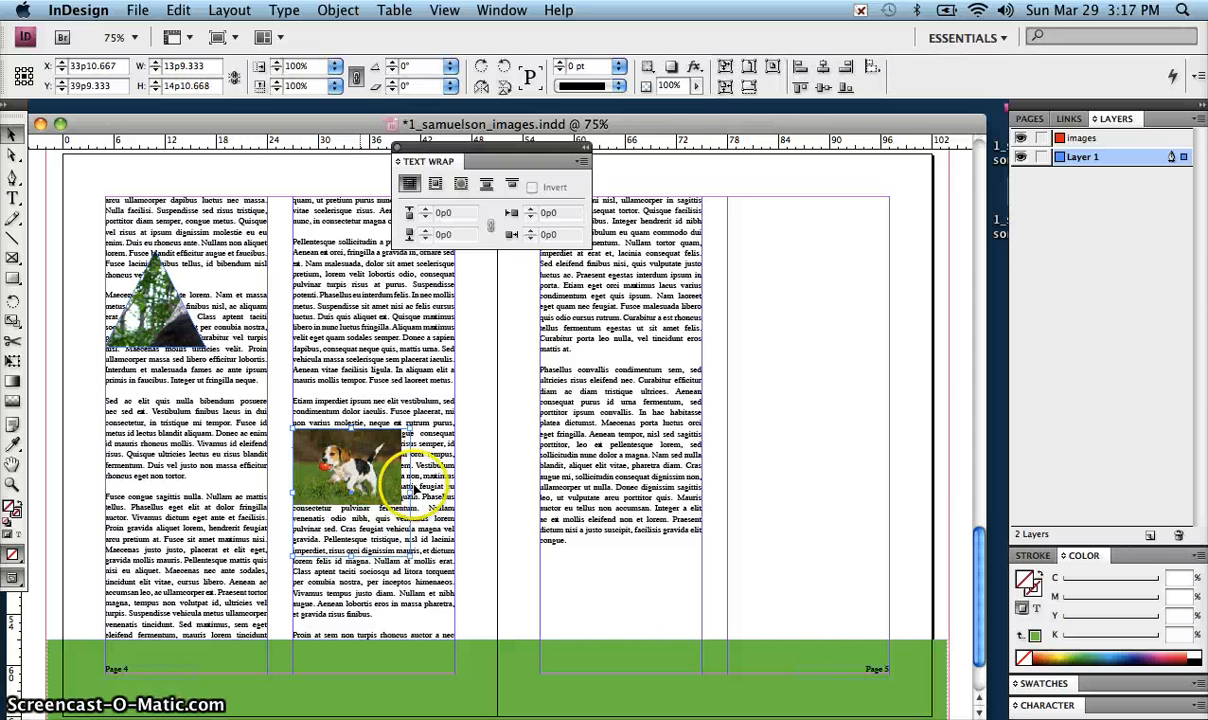
Enlarge the dog image inside its frame to about 165% and reposition it so the dog fills the frame.
drag(408, 488, 347, 488)
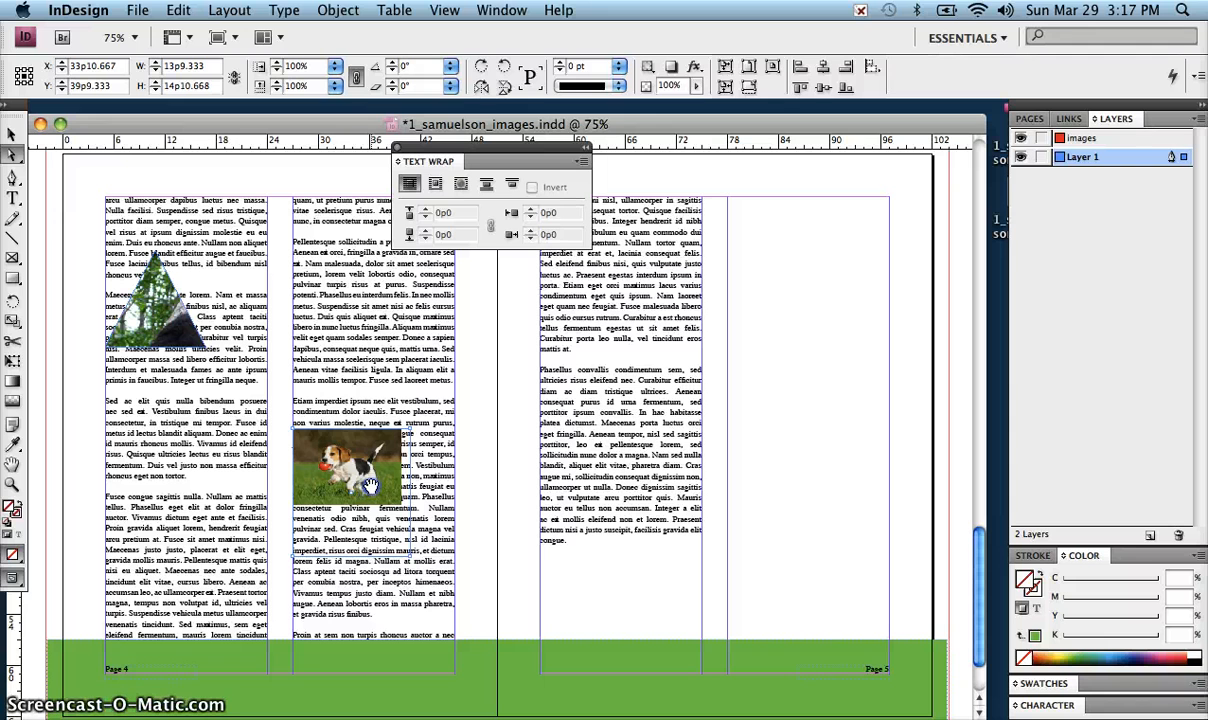
key(v)
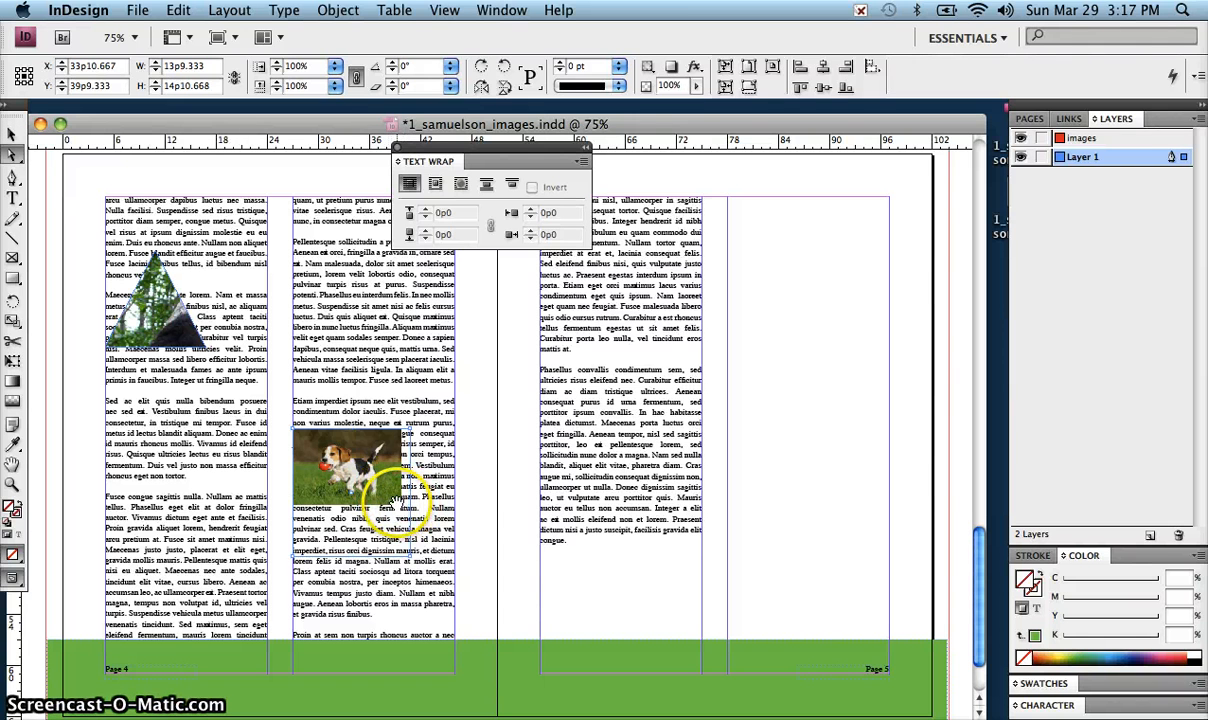
double_click(397, 497)
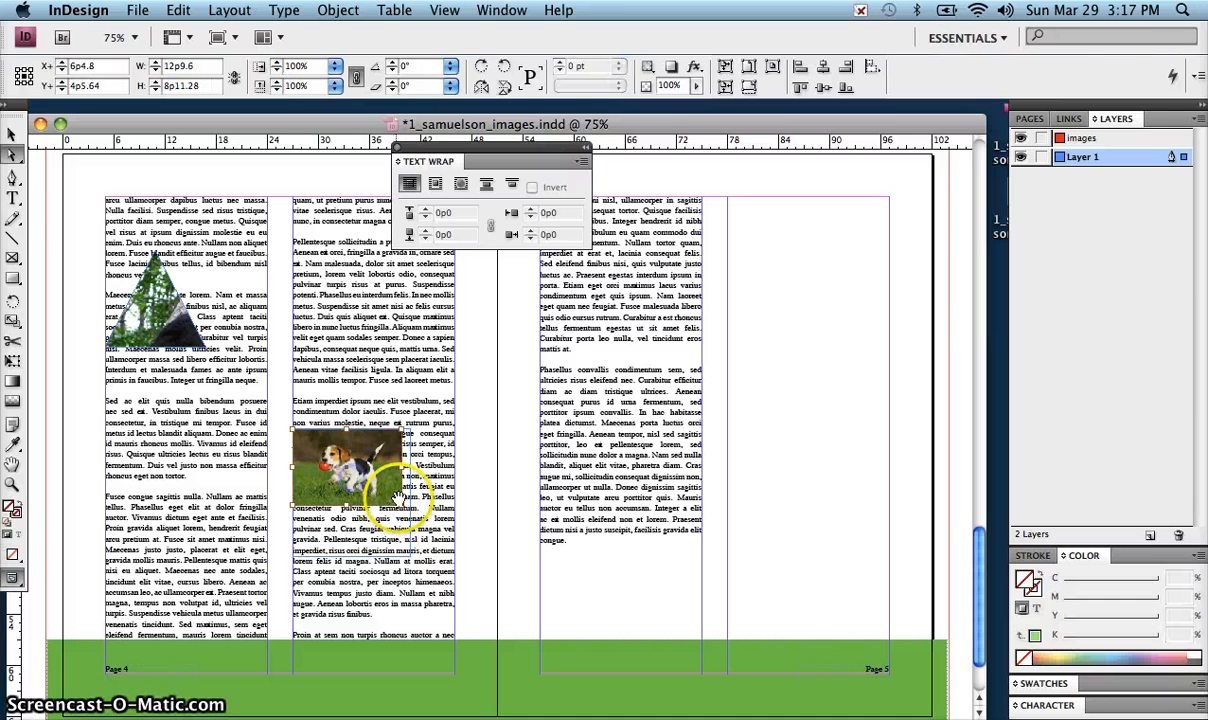
drag(408, 508, 472, 550)
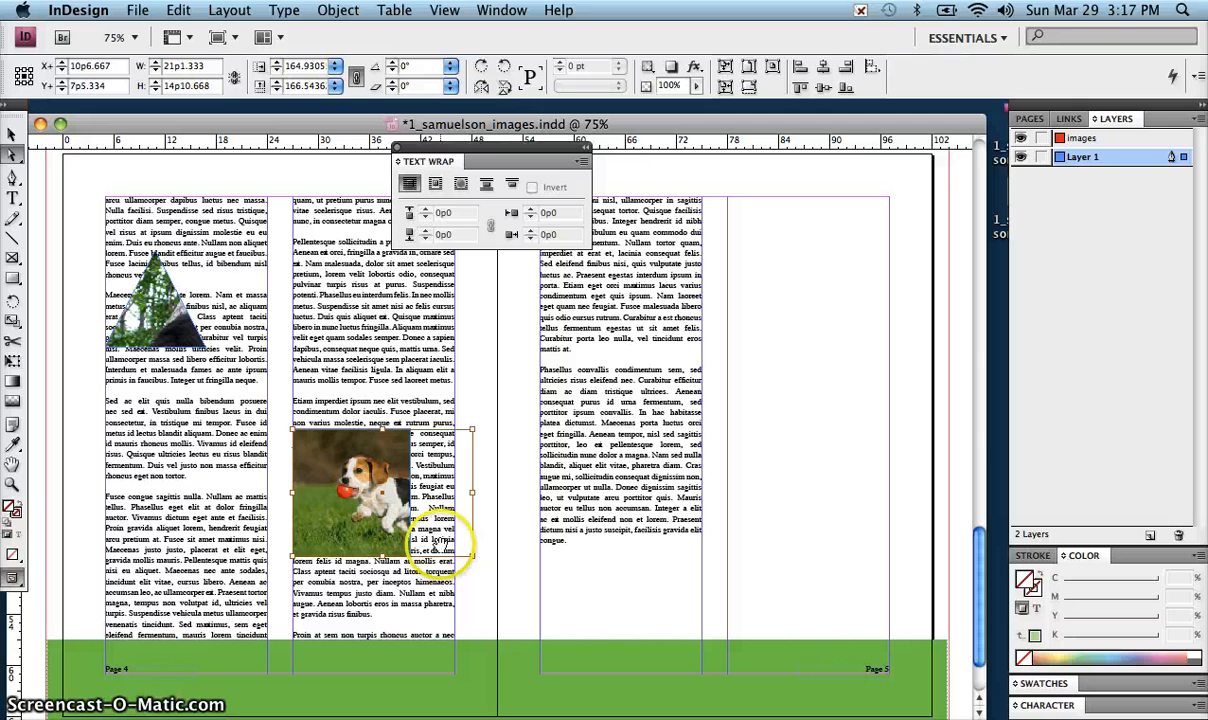
drag(379, 512, 352, 517)
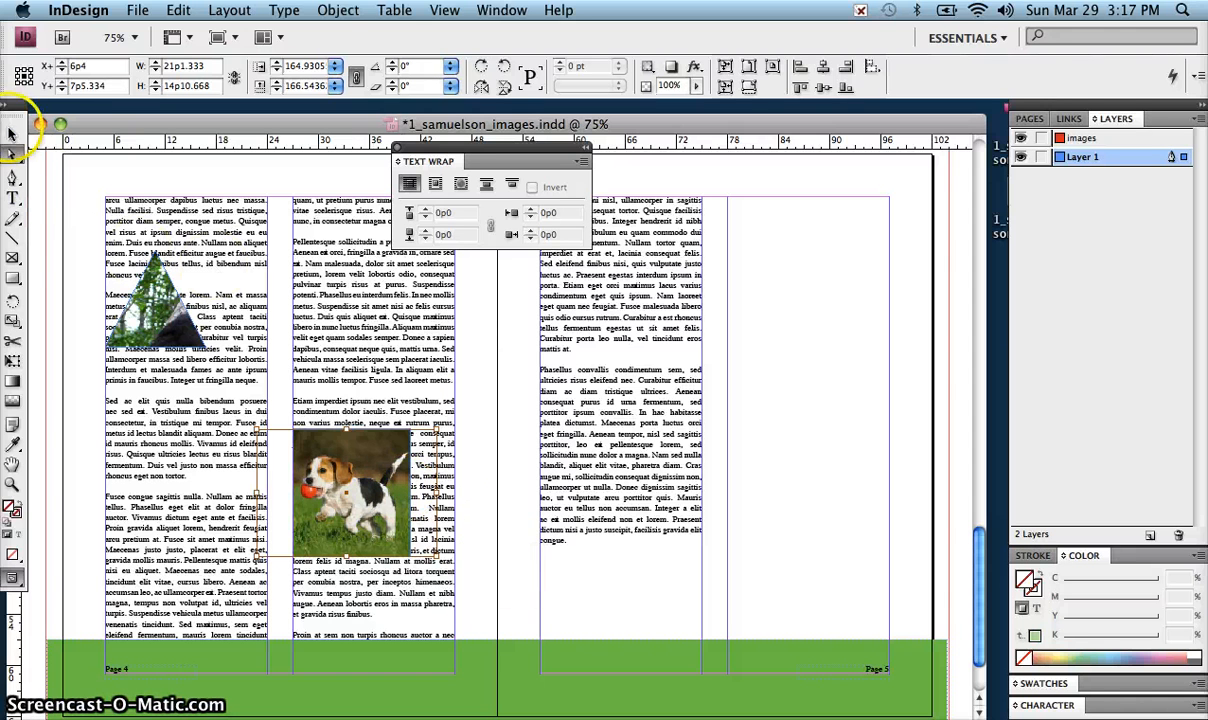
Wrap the text around the dog frame's bounding box with a 0p4 offset on all sides.
click(396, 495)
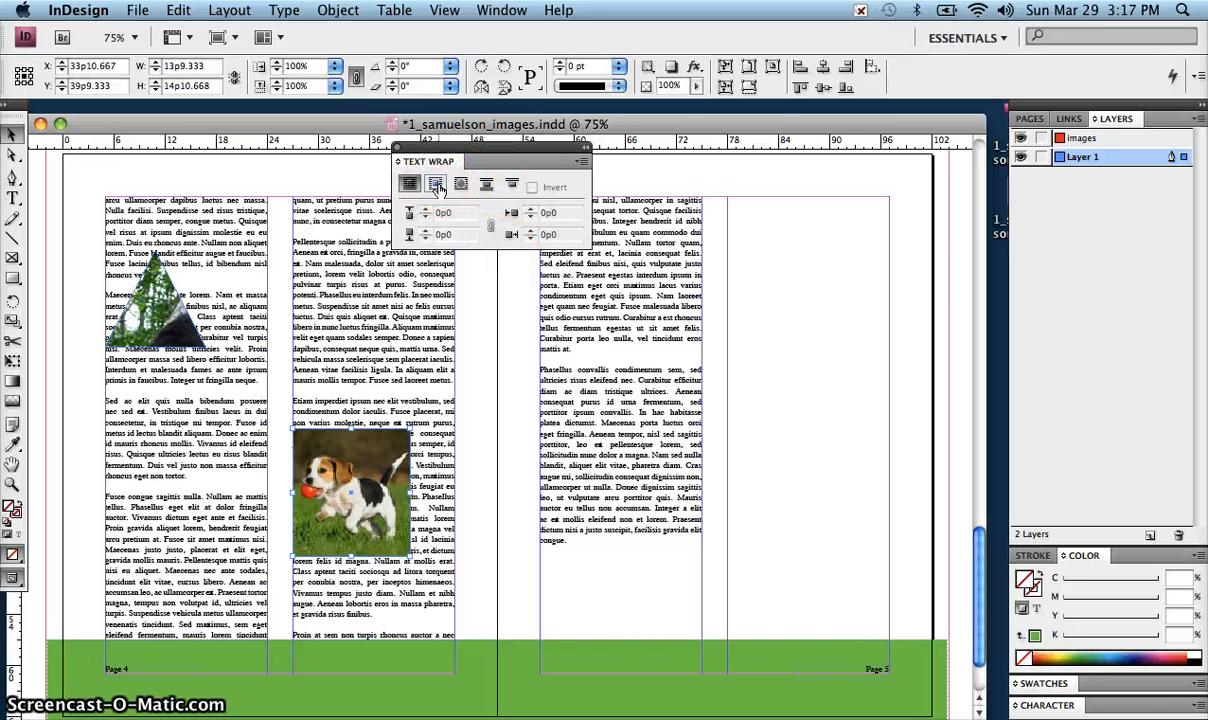
click(436, 187)
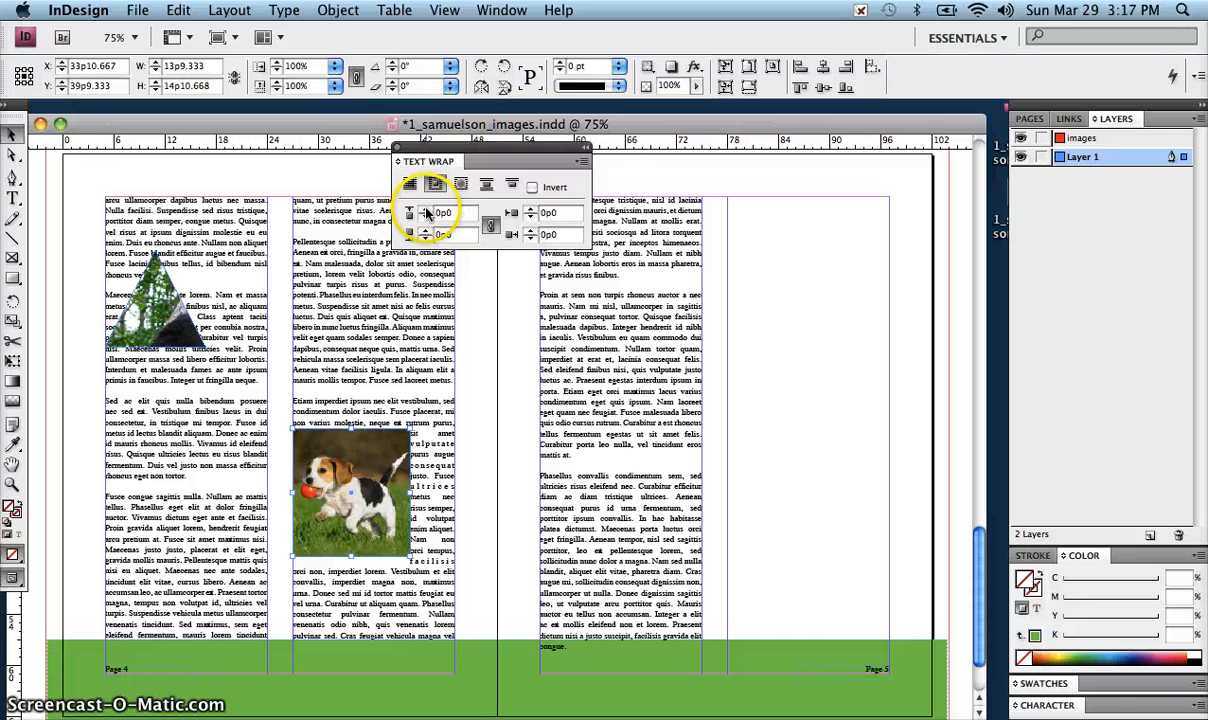
click(426, 210)
click(426, 210)
click(426, 210)
click(426, 210)
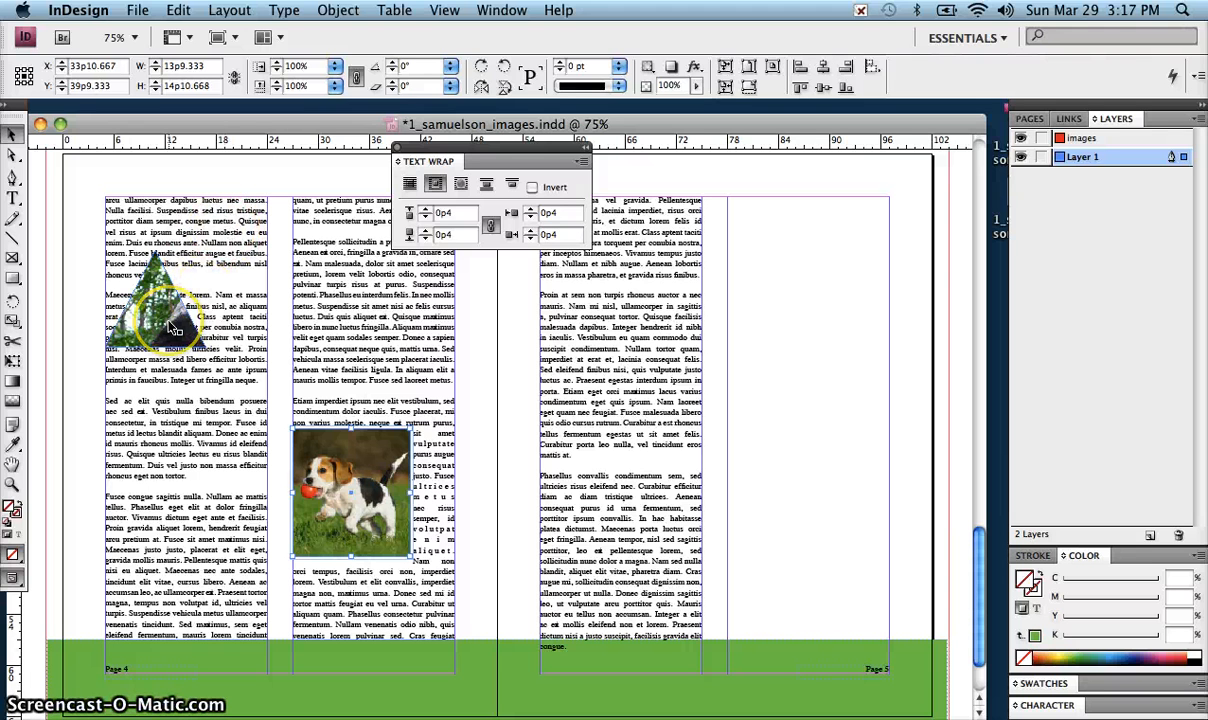
Scale the capuchin image to about 56% and reposition it so the monkey's face sits inside the triangular frame.
click(172, 329)
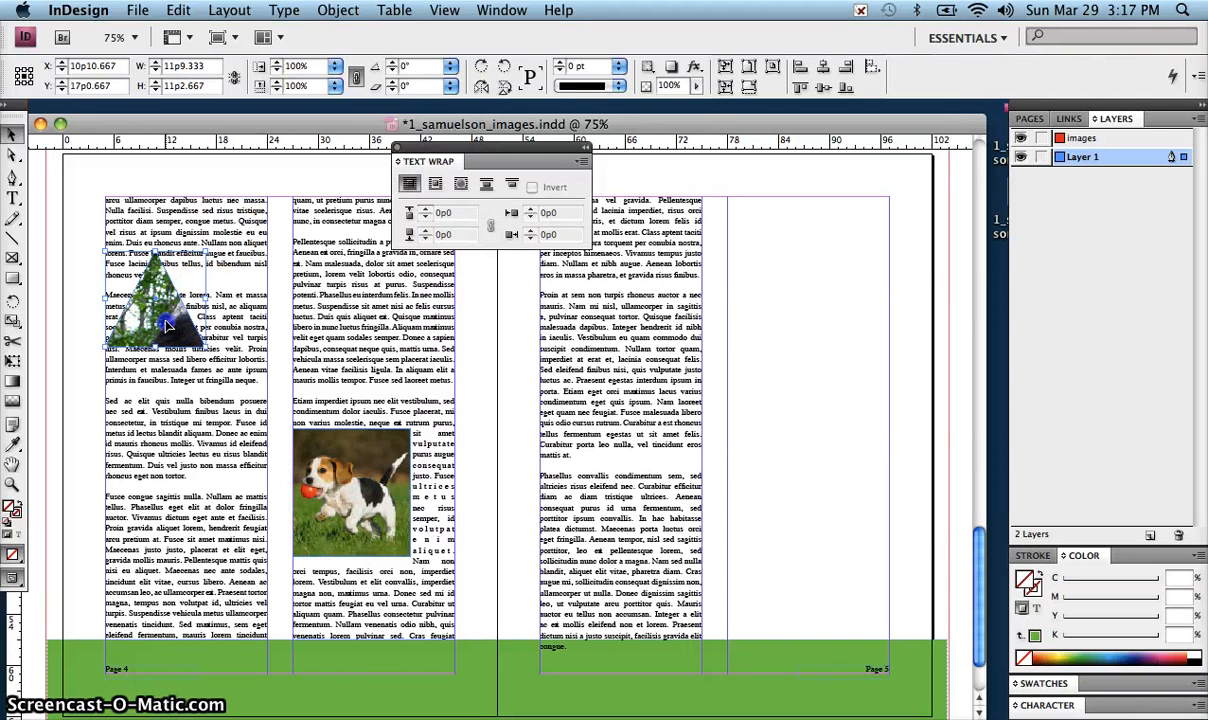
key(a)
drag(163, 322, 210, 358)
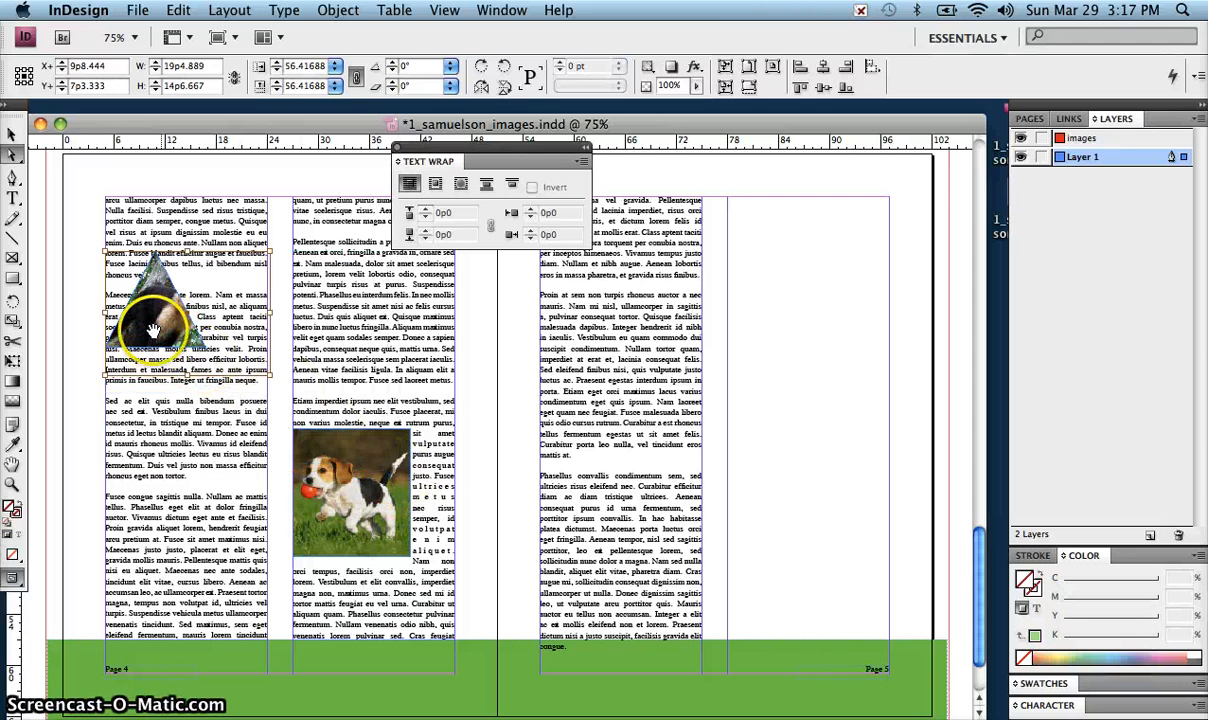
drag(152, 330, 140, 310)
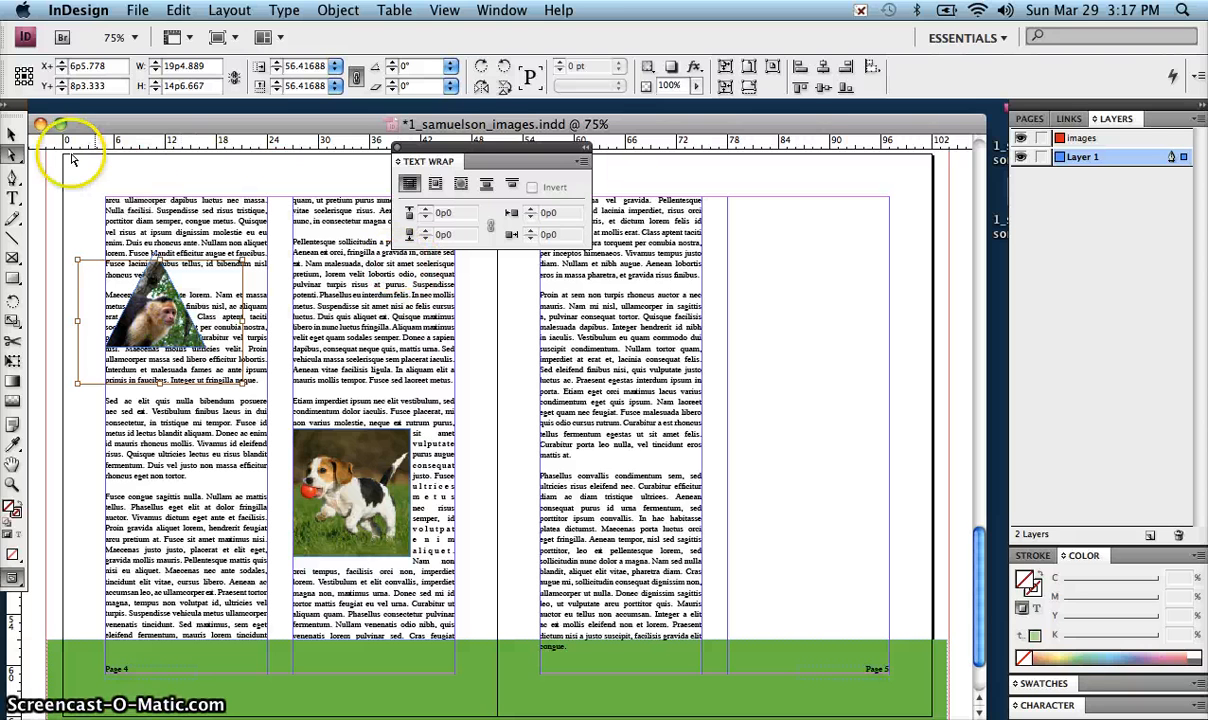
Wrap the text around the capuchin triangle's bounding box and show the full wrap options, keeping Both Right & Left Sides.
click(128, 208)
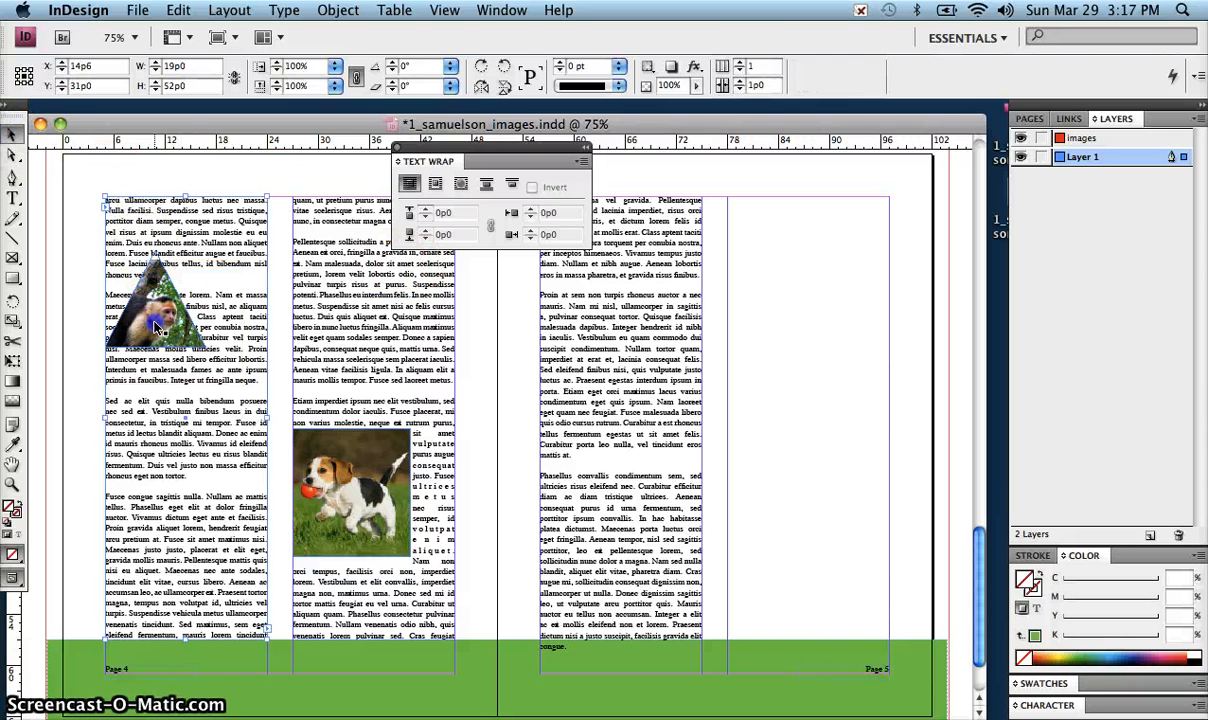
click(155, 323)
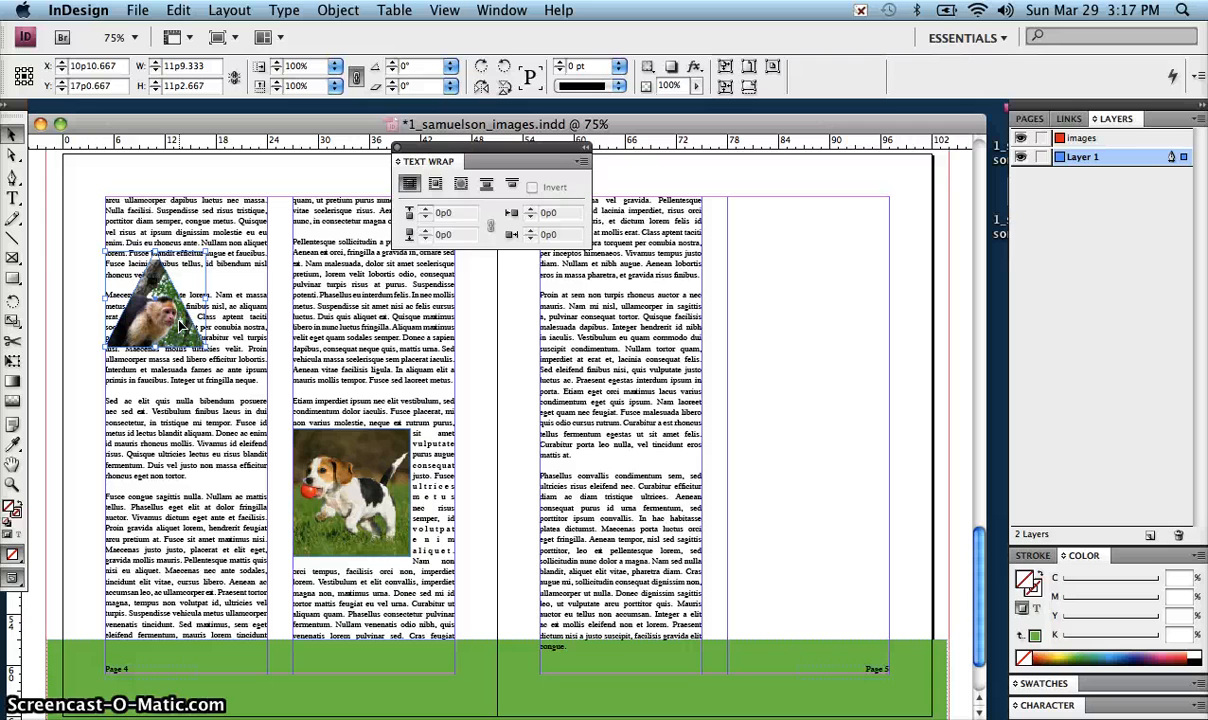
click(436, 185)
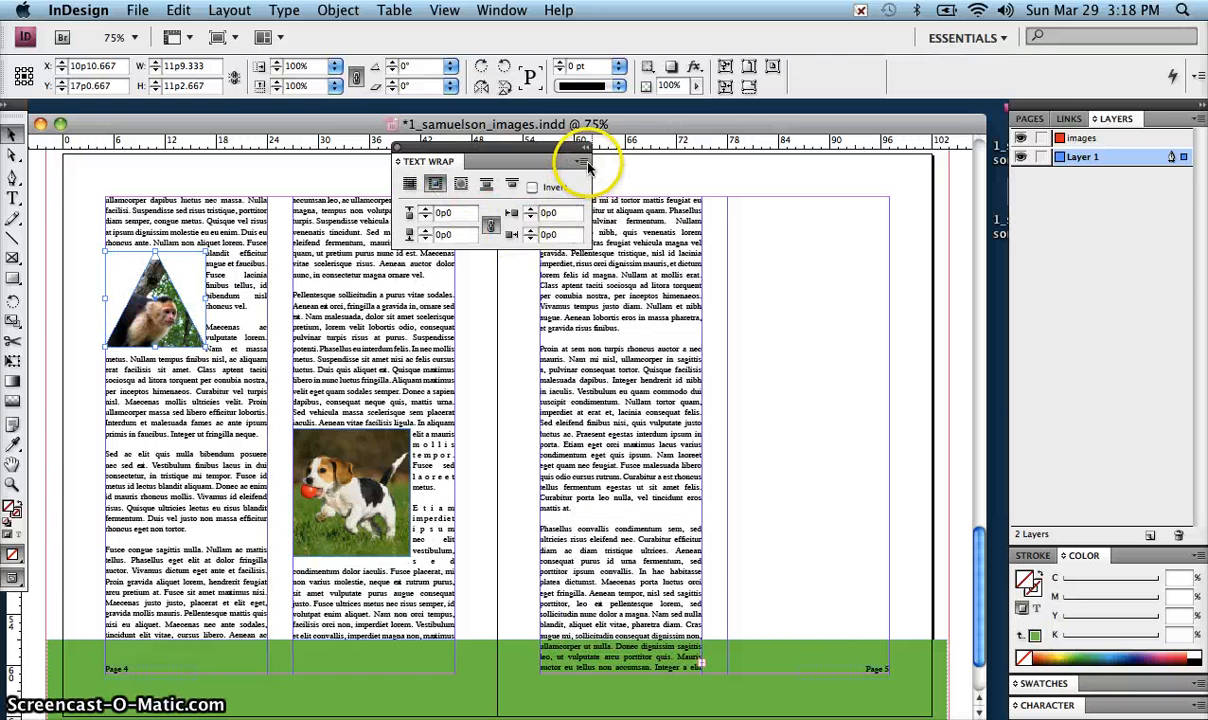
double_click(452, 163)
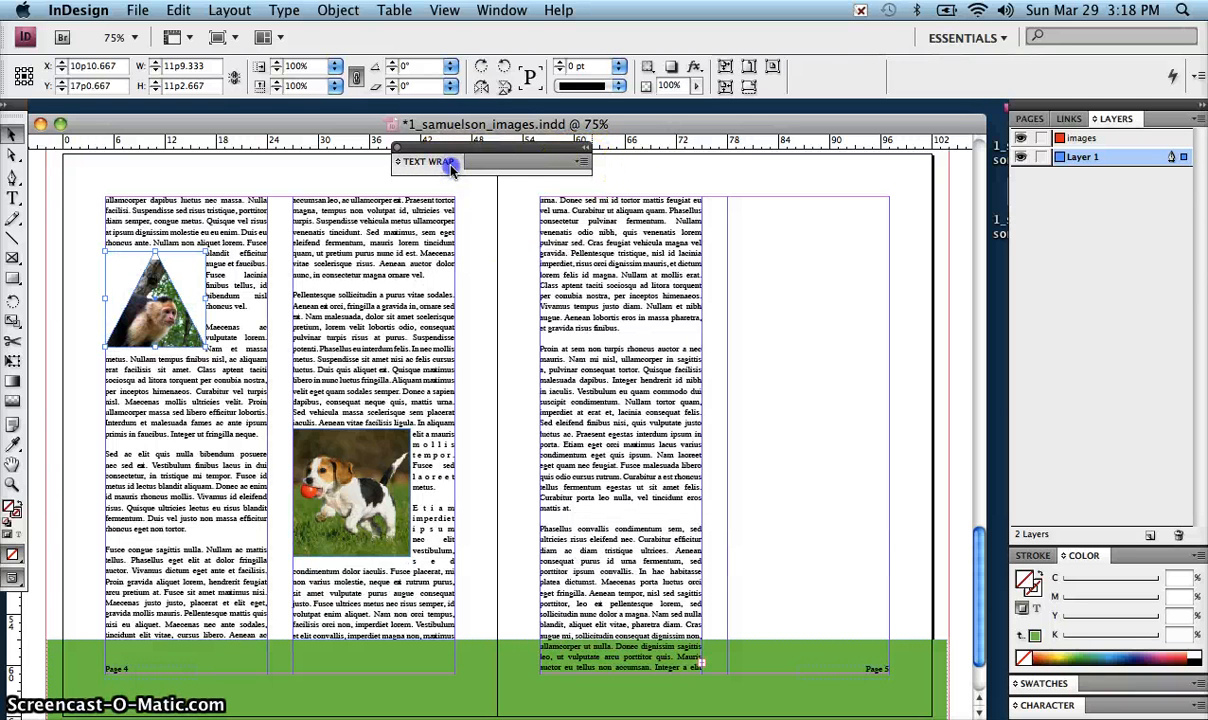
double_click(450, 166)
click(485, 277)
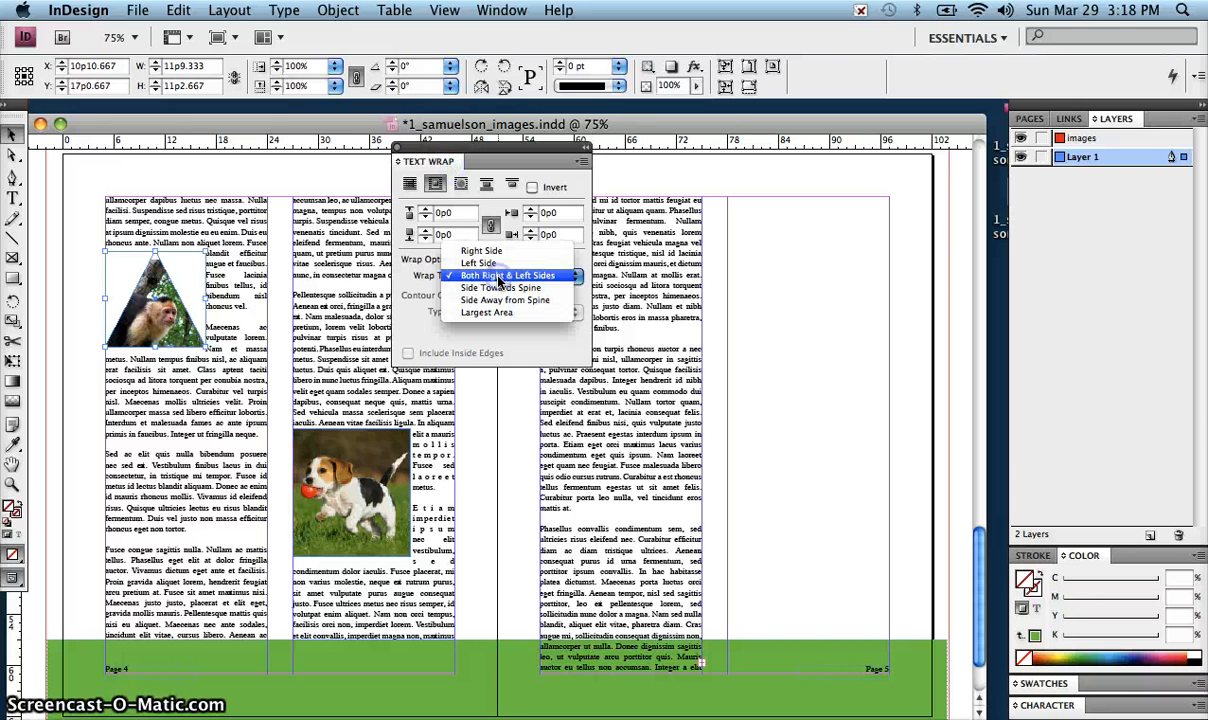
click(498, 276)
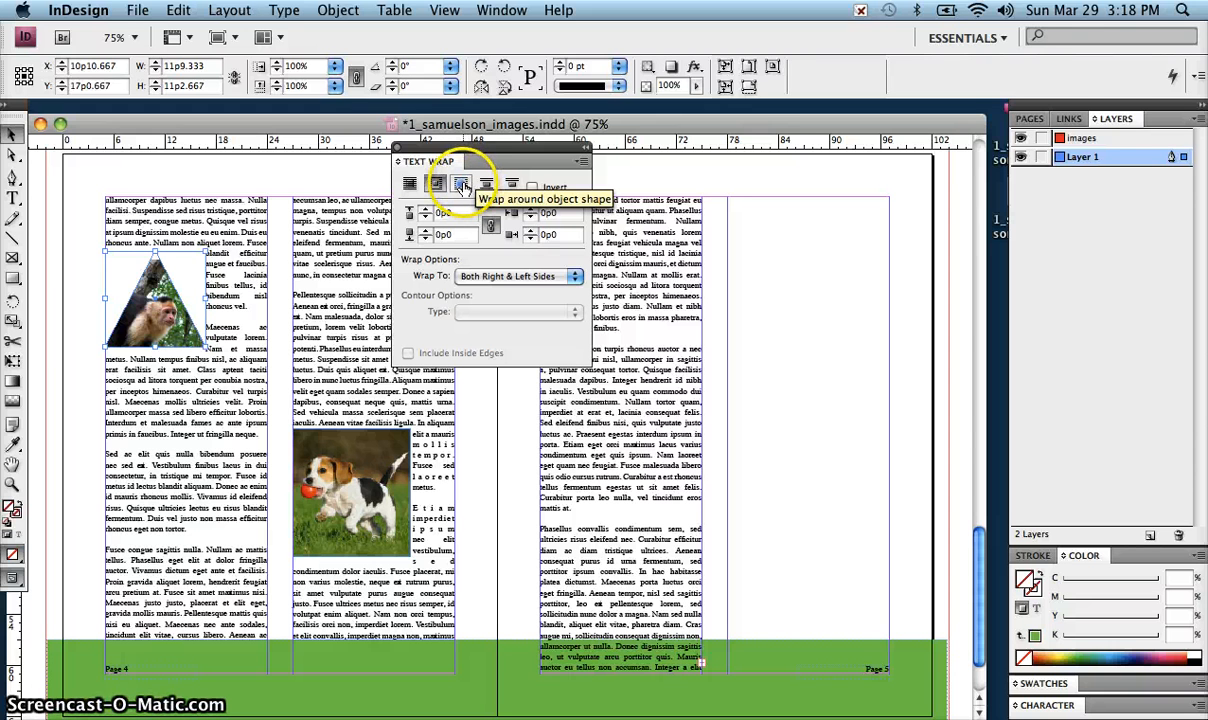
Change the capuchin's text wrap to follow the object shape and wrap to the Right Side only.
click(461, 186)
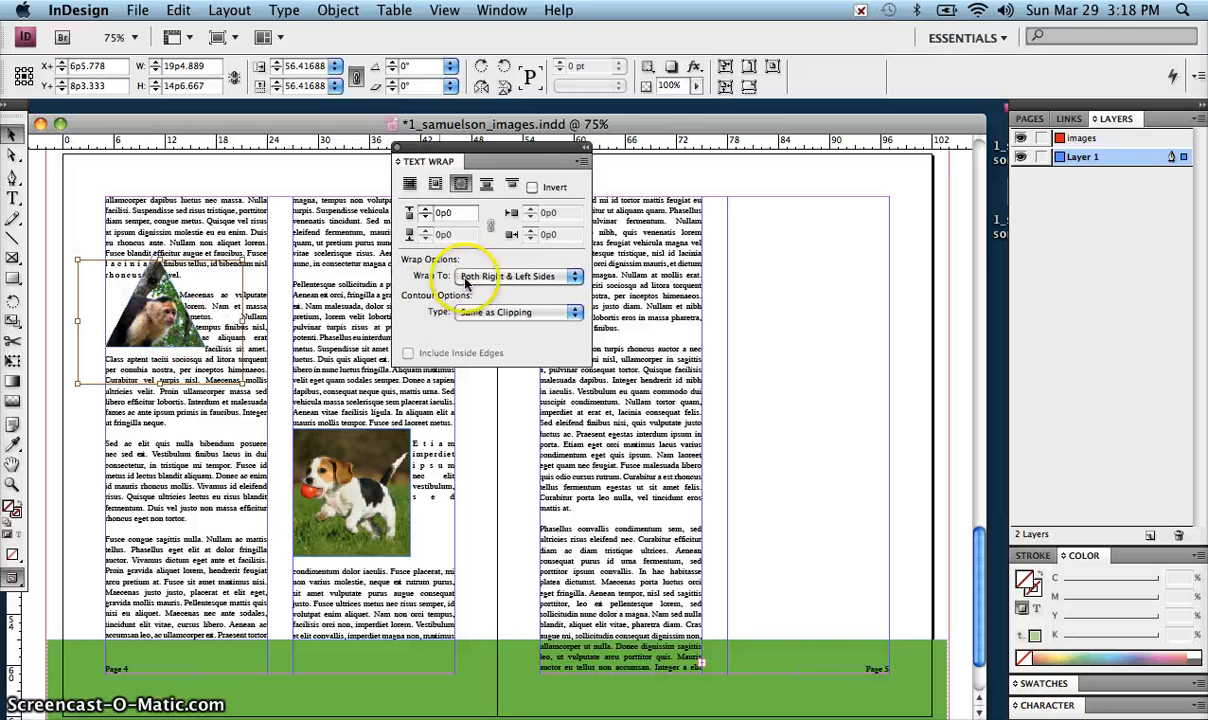
click(509, 277)
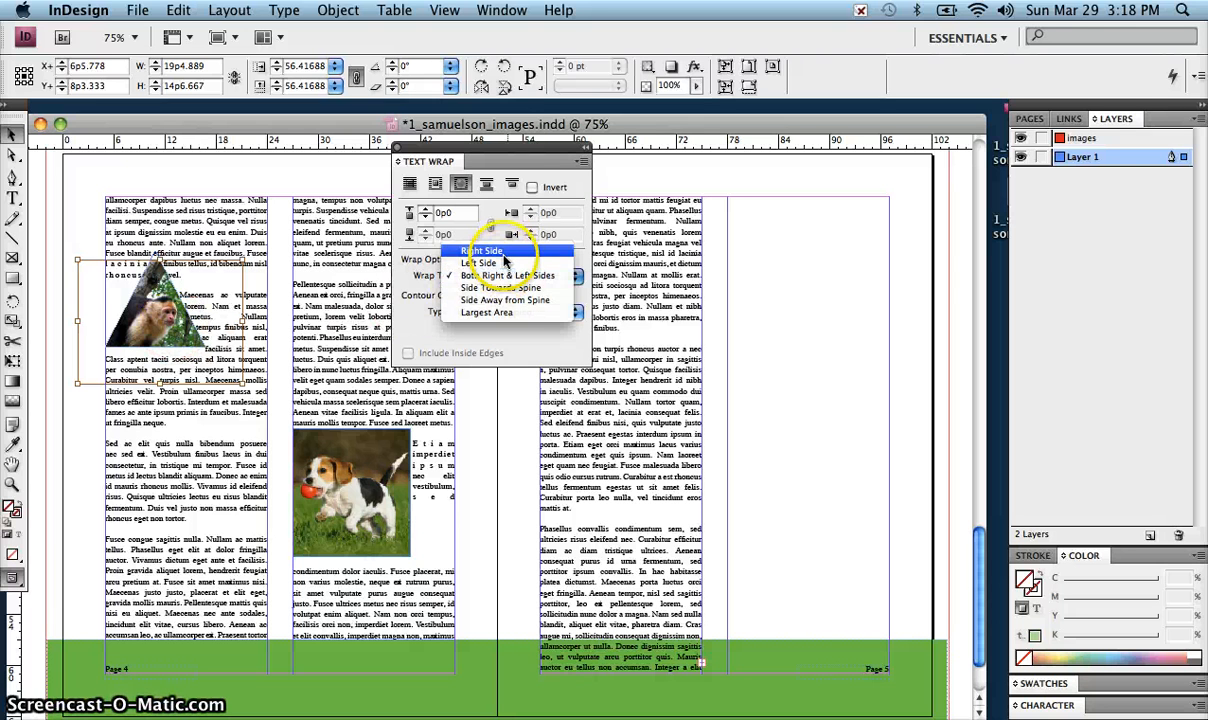
click(504, 255)
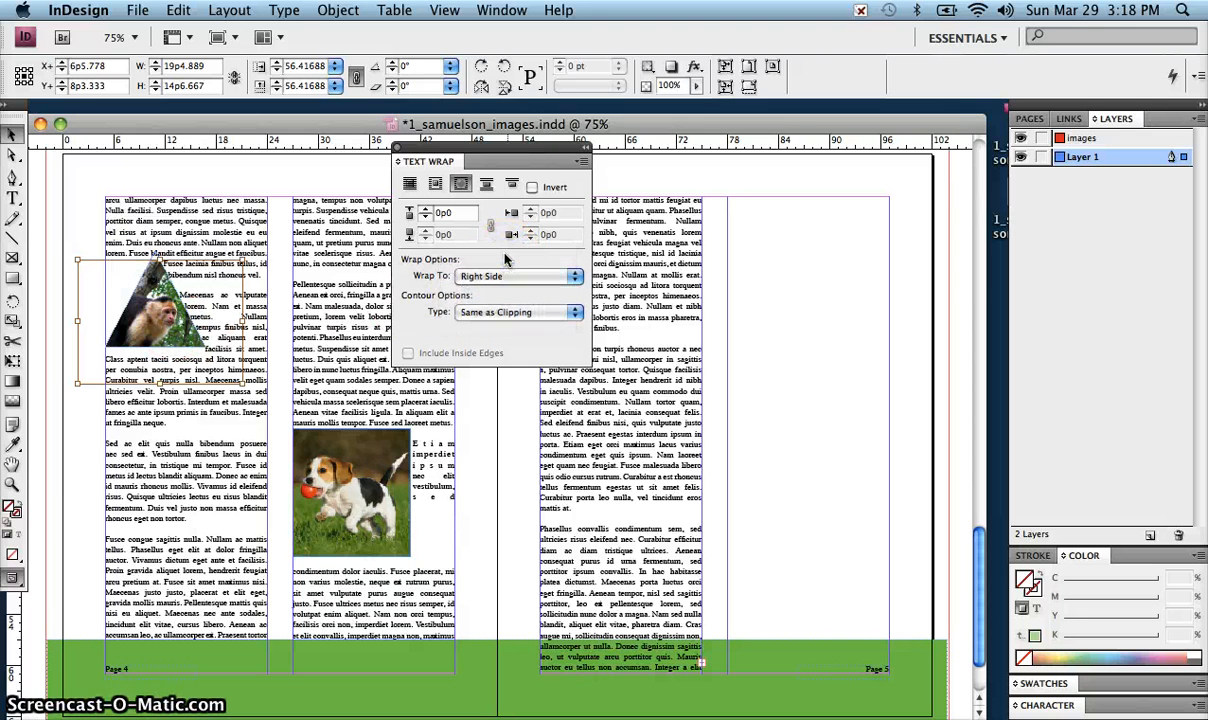
Set the capuchin's text wrap offset to 0p4 and move the wrap options clear of the text columns.
click(427, 211)
click(427, 211)
click(427, 211)
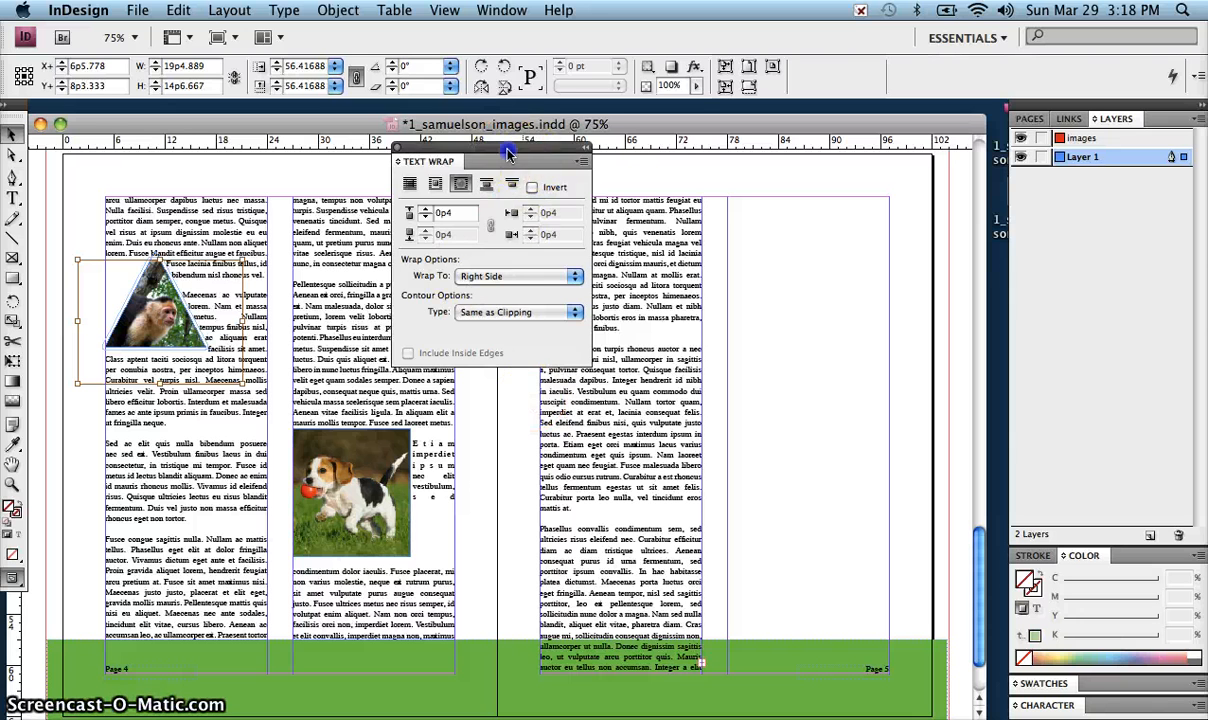
drag(507, 152, 392, 124)
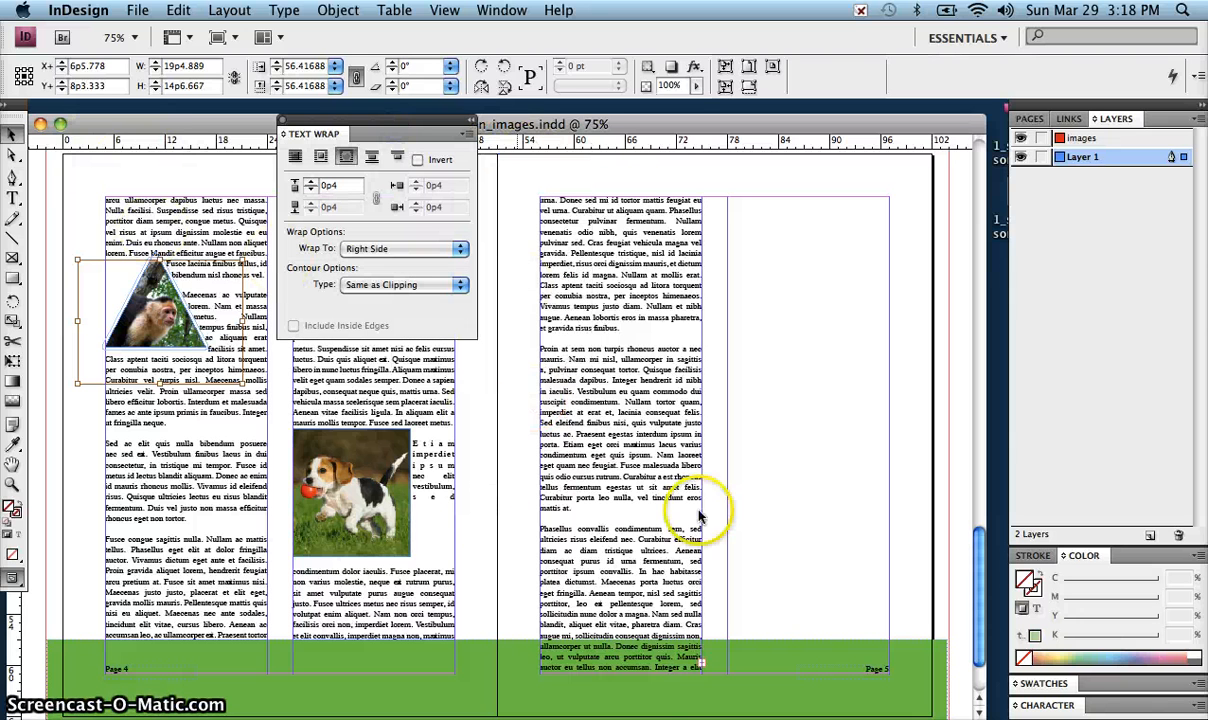
Shorten both column text frames on page 5 to a height of 52p0, ending at the green footer band.
click(606, 489)
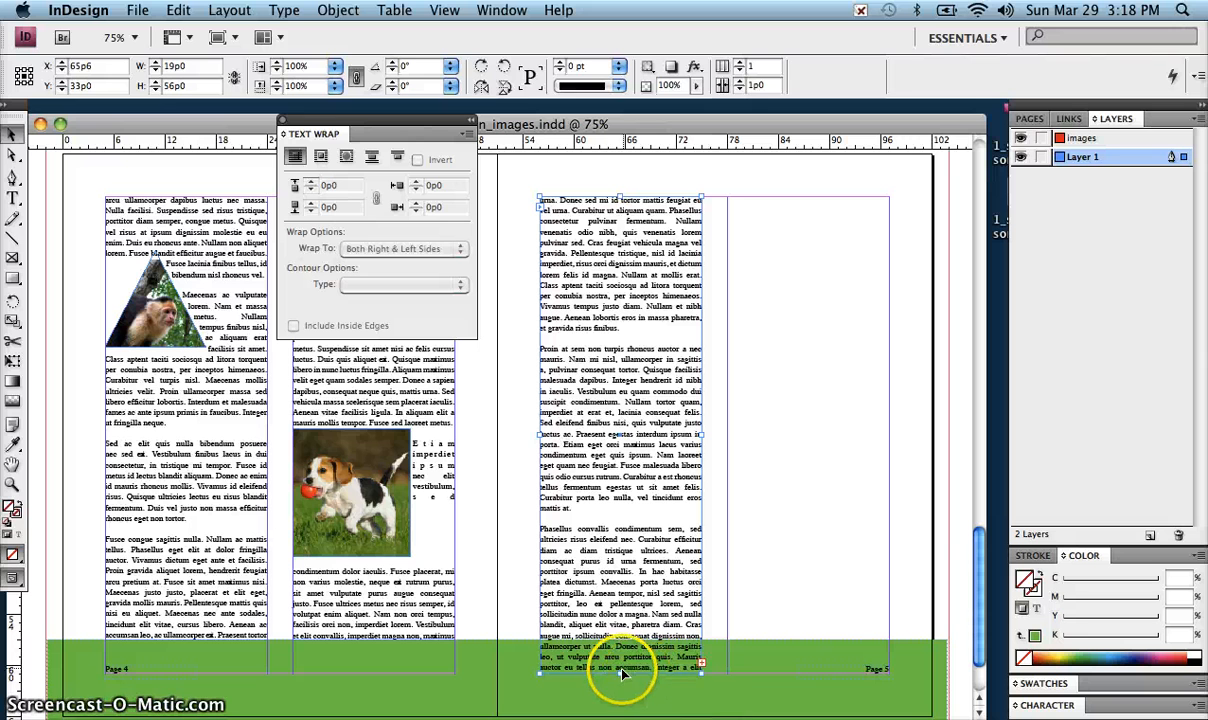
drag(621, 675, 620, 640)
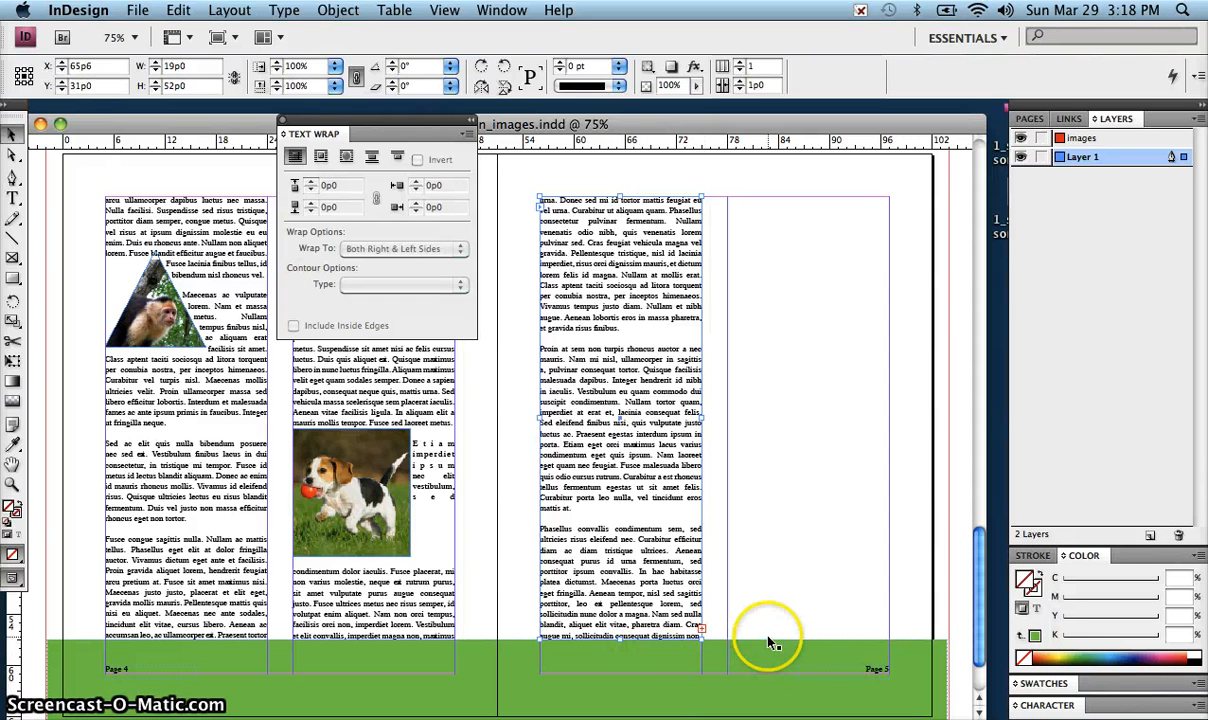
click(761, 607)
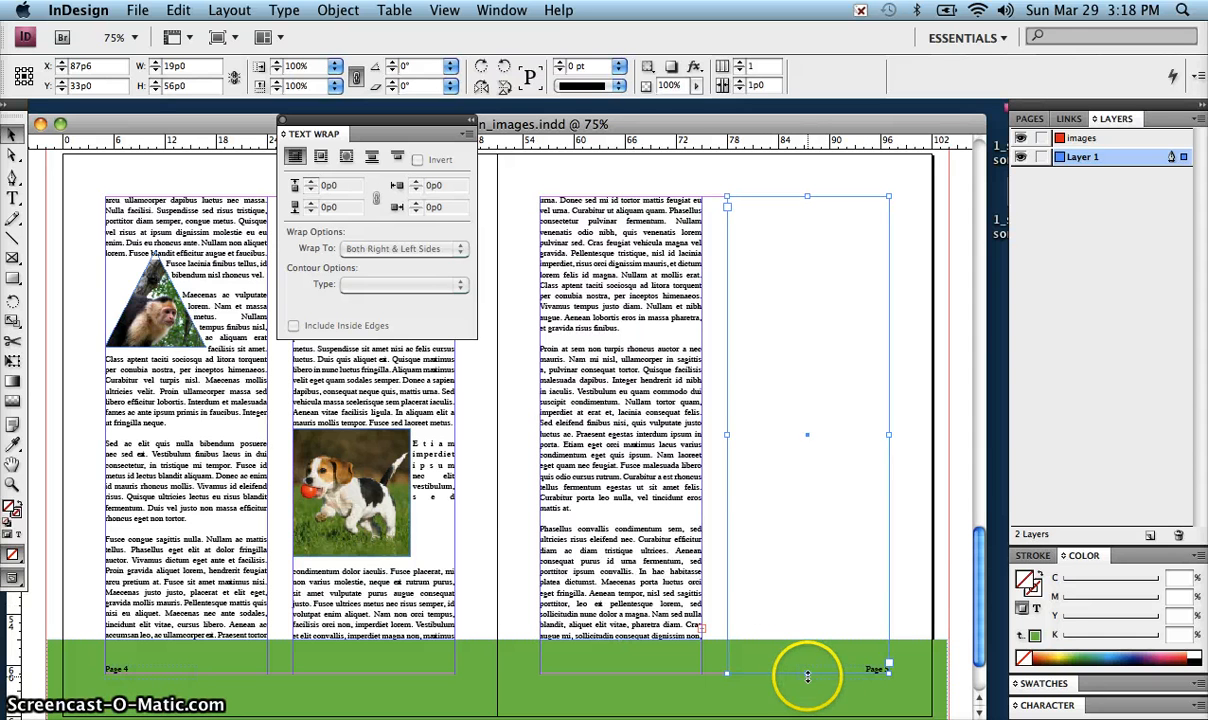
drag(808, 671, 807, 642)
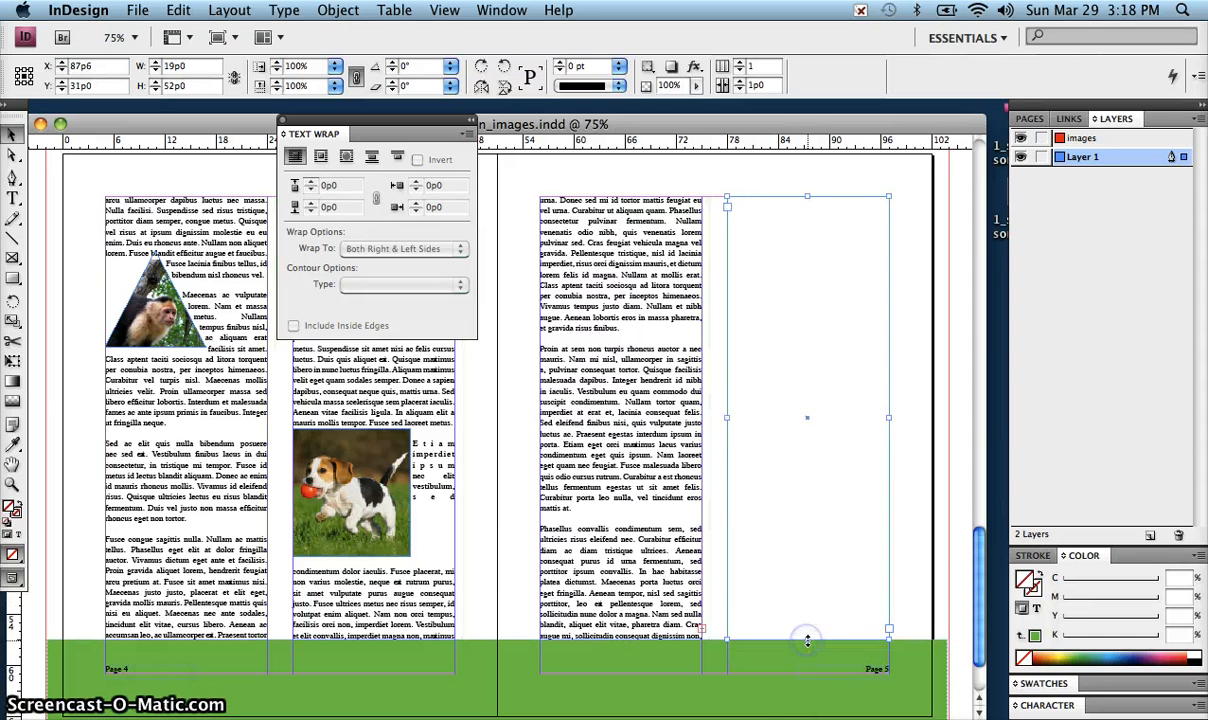
Thread the overset text from page 5's first column into the empty second column frame.
click(700, 628)
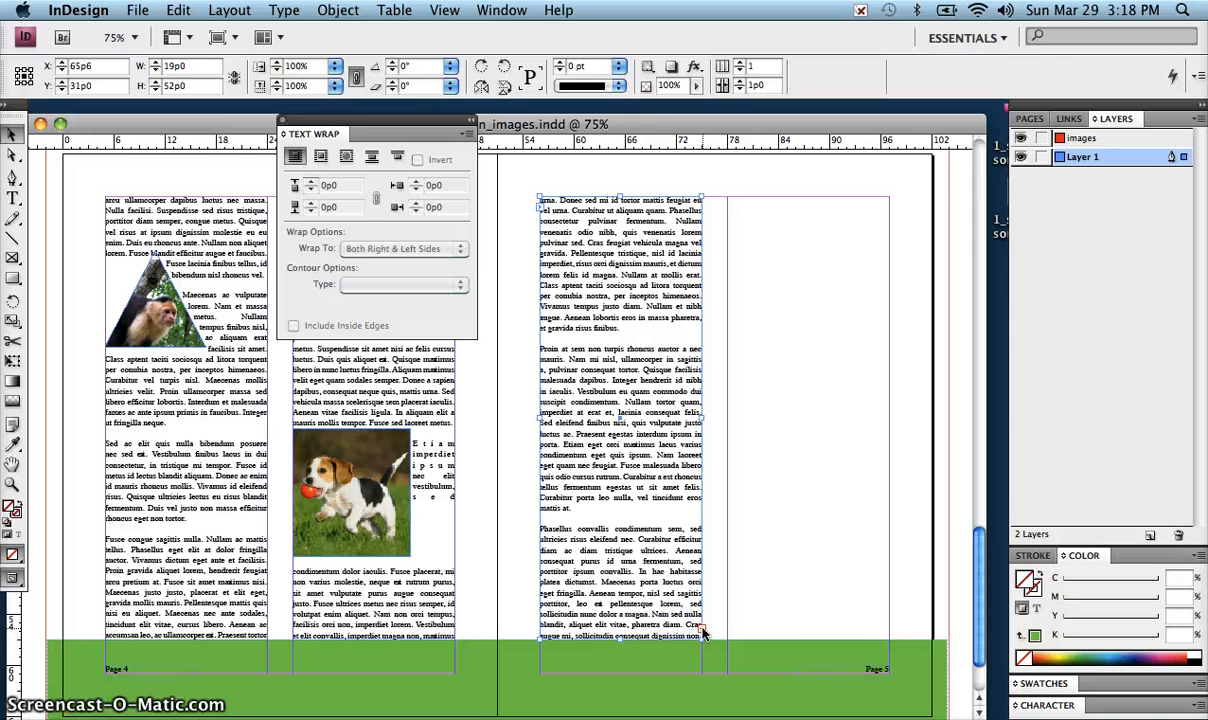
click(703, 632)
click(776, 598)
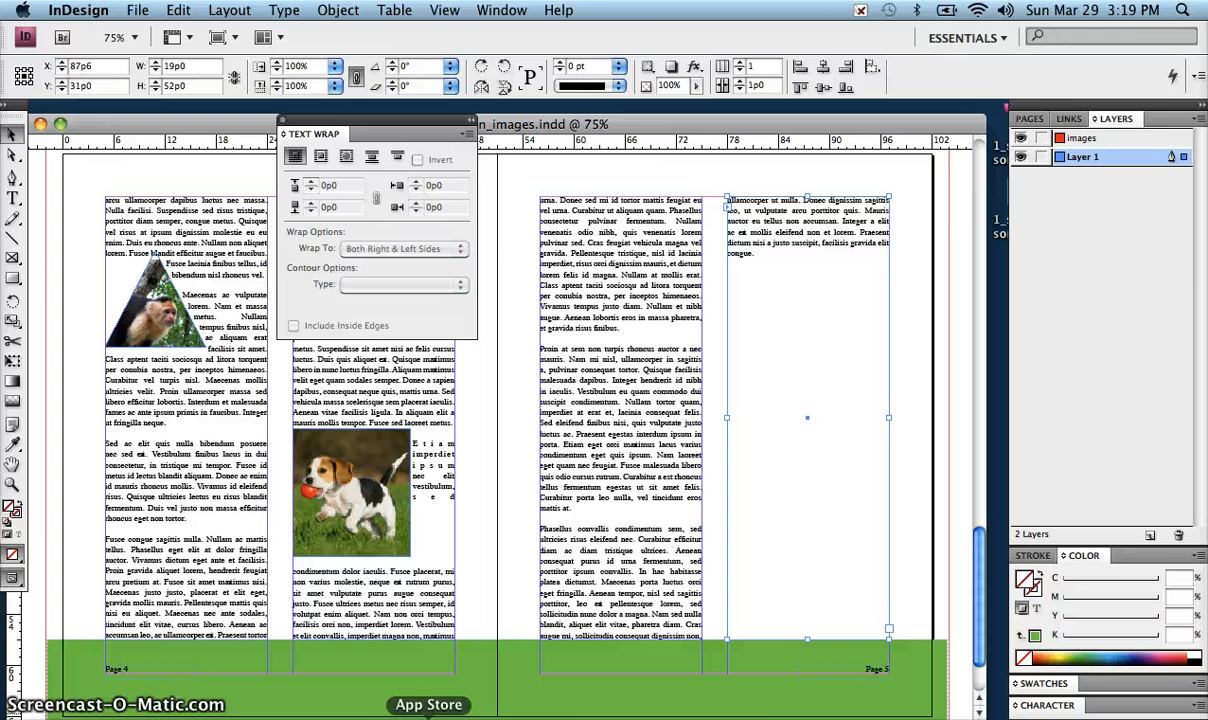
Switch to Finder, look through the ID_images folder on the desktop, minimize it and return to the InDesign document.
click(404, 690)
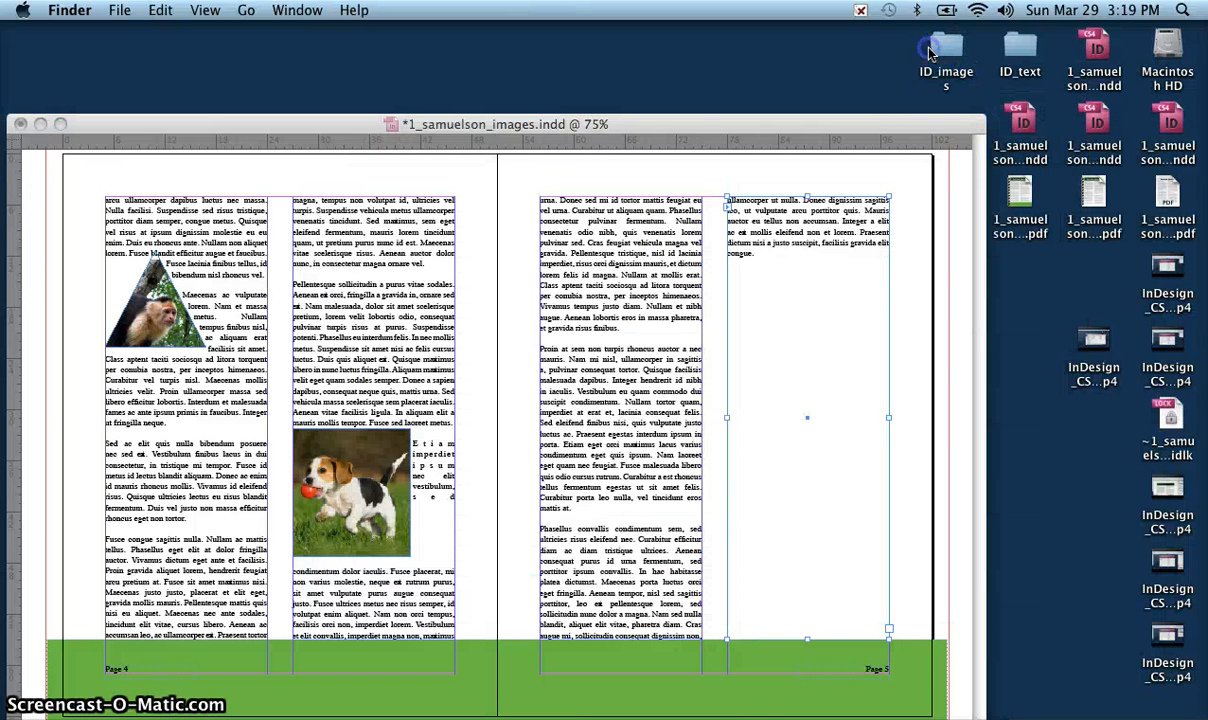
double_click(944, 50)
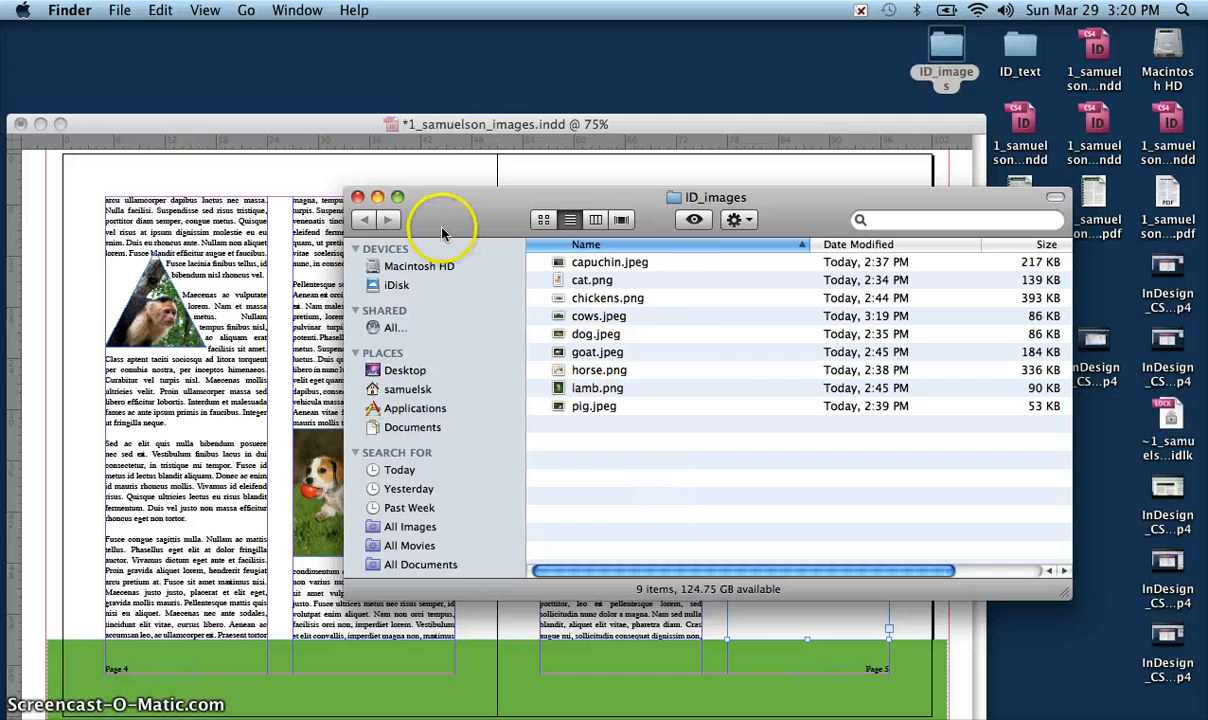
click(377, 197)
click(513, 127)
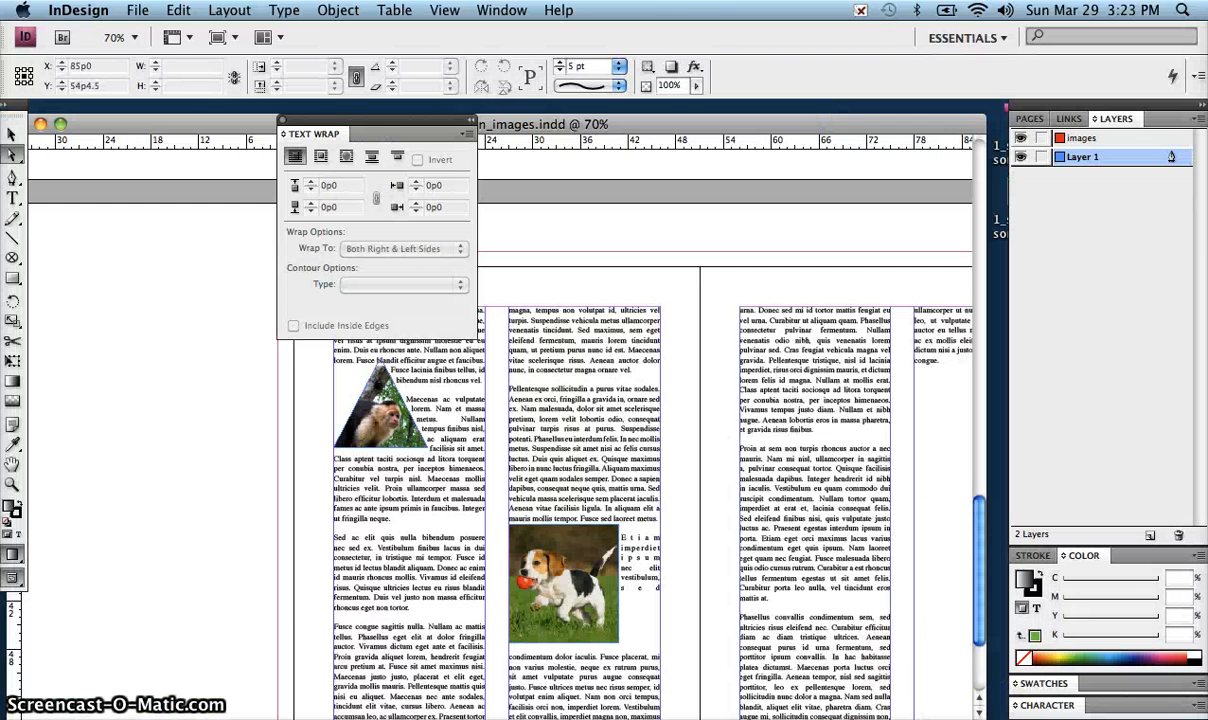
Draw an elliptical image frame about 13p3 by 16p4.5 straddling the two text columns near the top of page 5.
drag(981, 578, 967, 626)
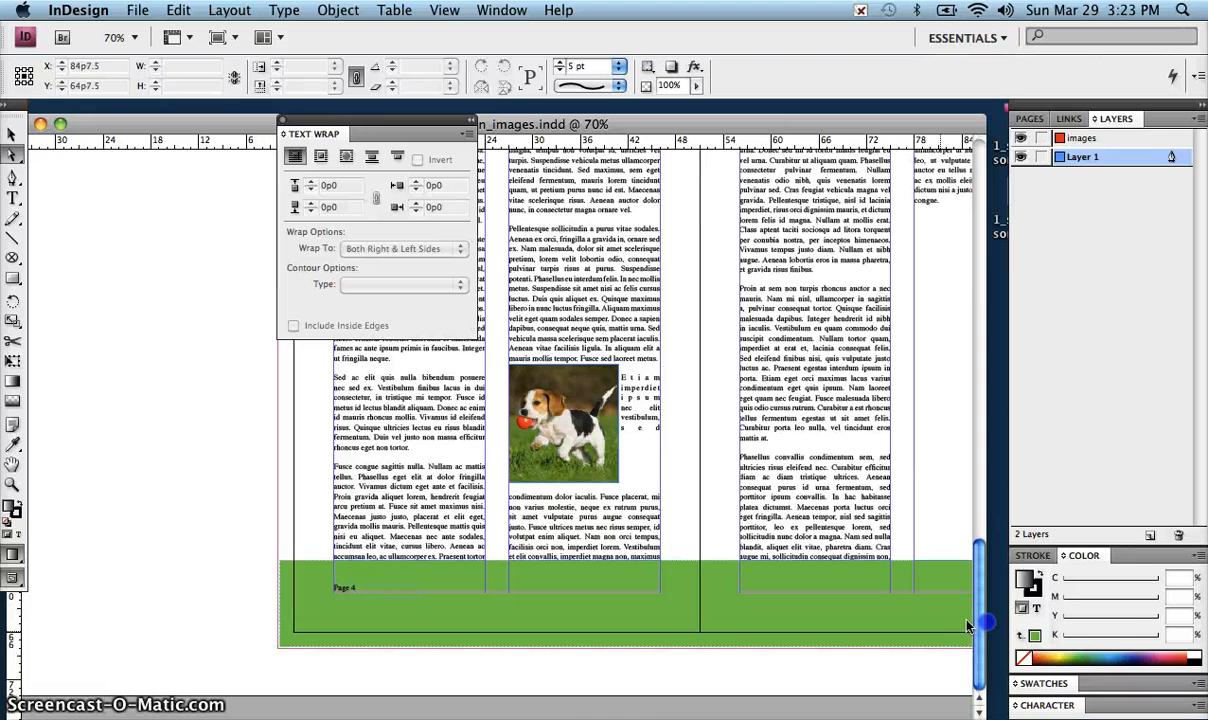
click(61, 122)
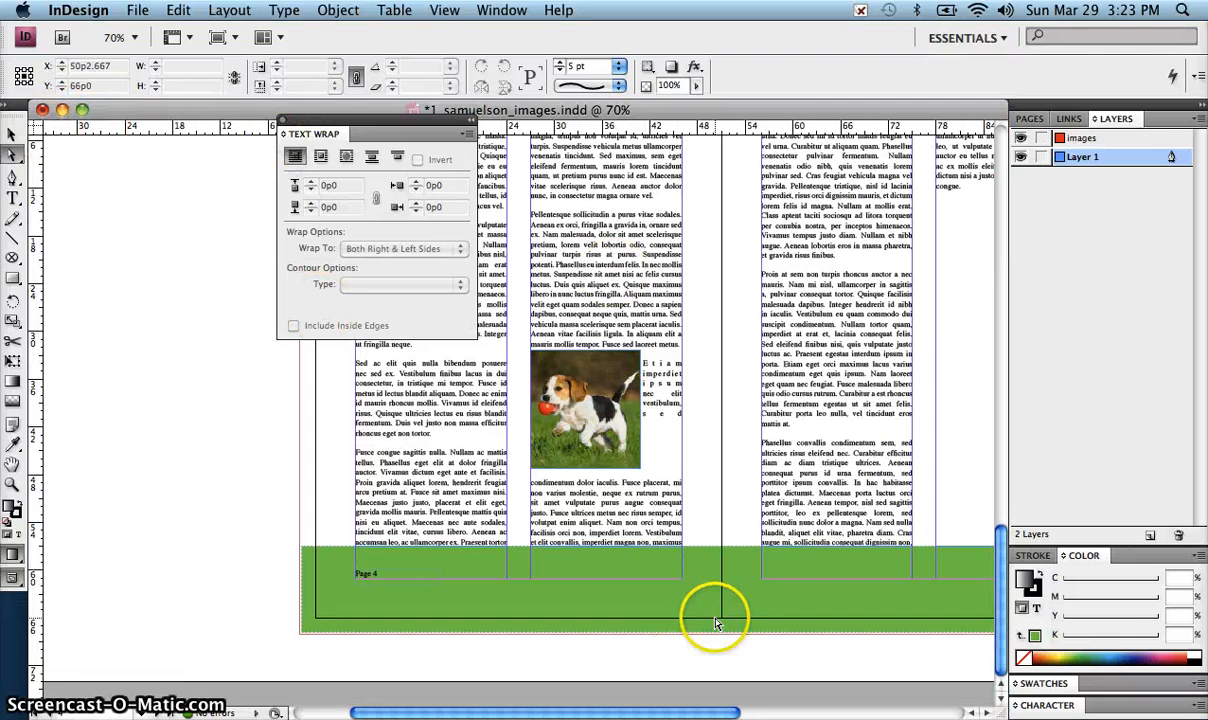
drag(727, 711, 779, 709)
scroll(938, 418, left, 3)
scroll(938, 418, up, 2)
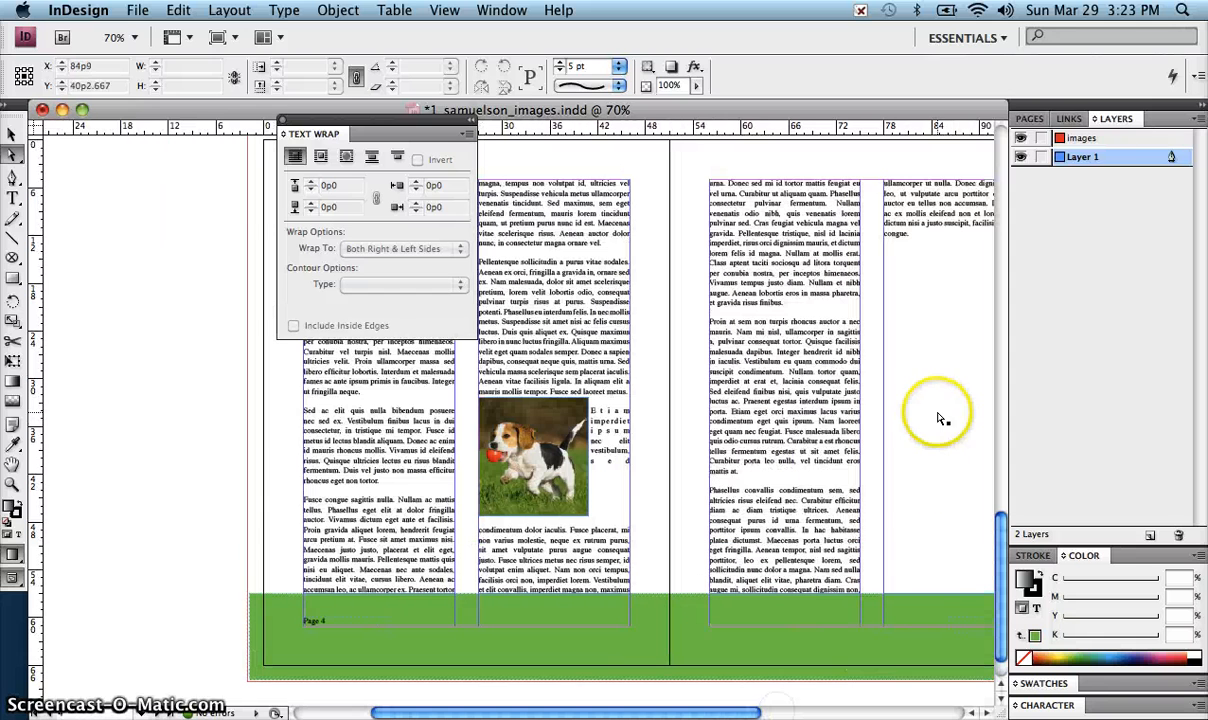
click(10, 258)
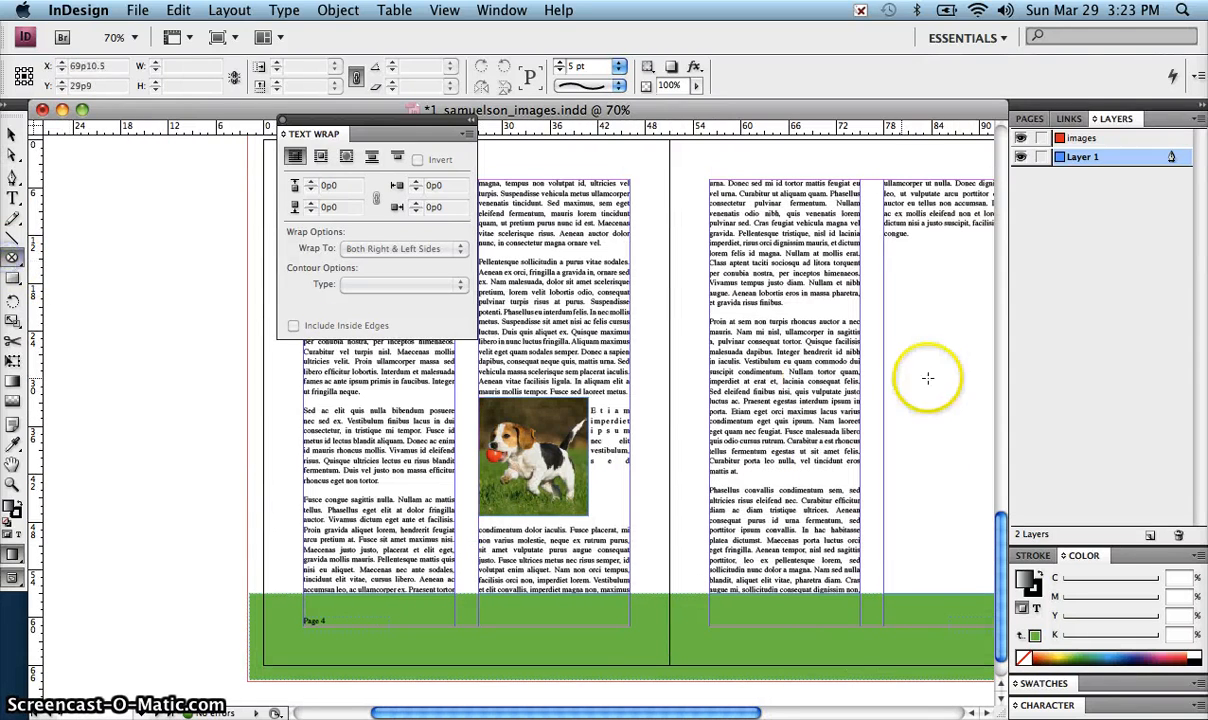
drag(829, 199, 936, 335)
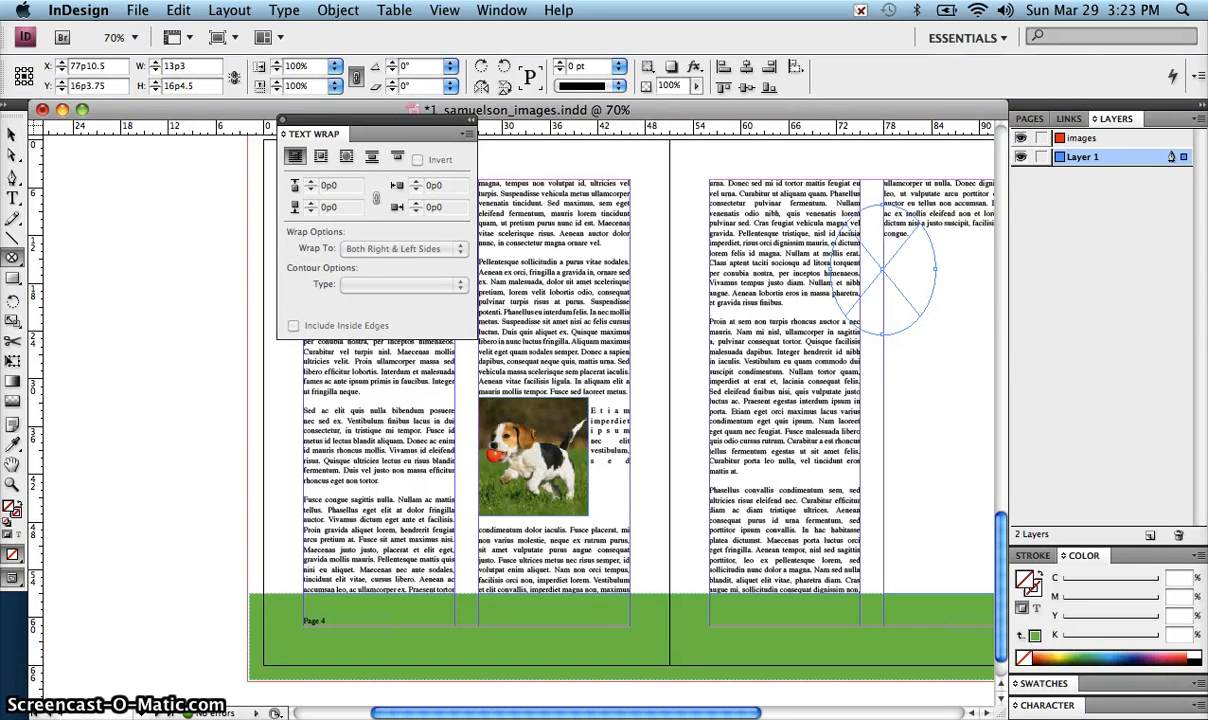
Place horse.png in the elliptical frame and select the image inside it so its full bounds can be reached.
click(137, 10)
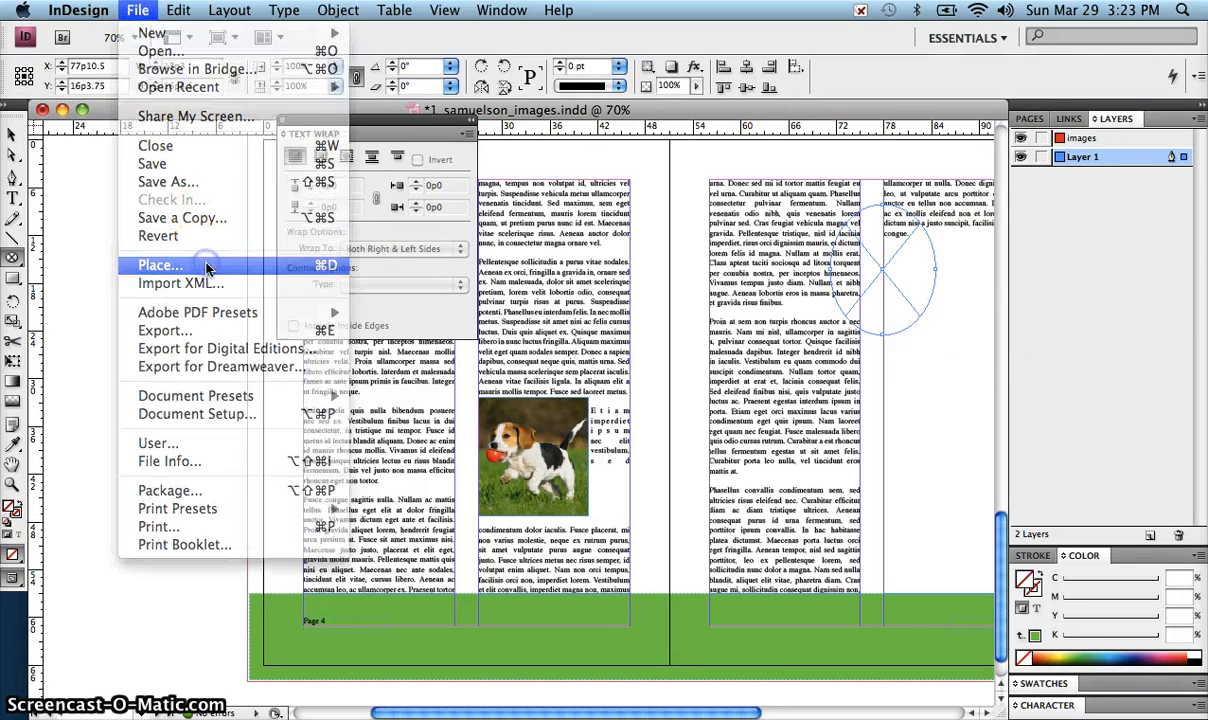
click(160, 265)
click(593, 313)
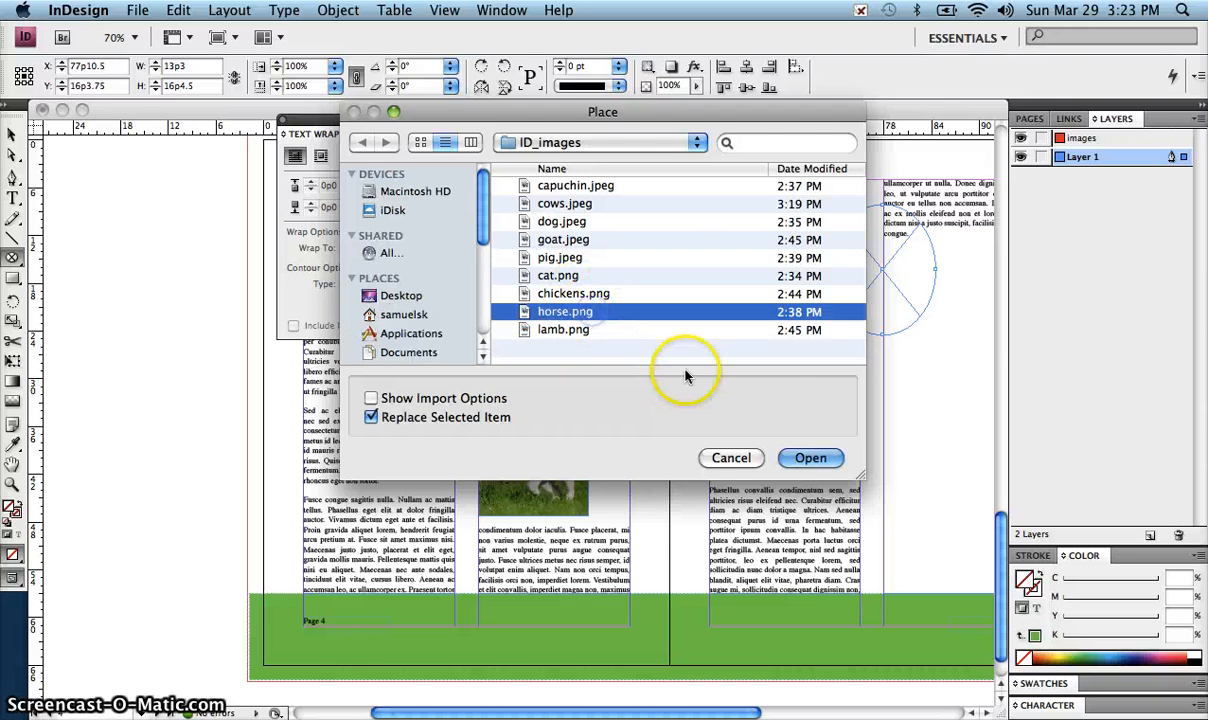
click(806, 456)
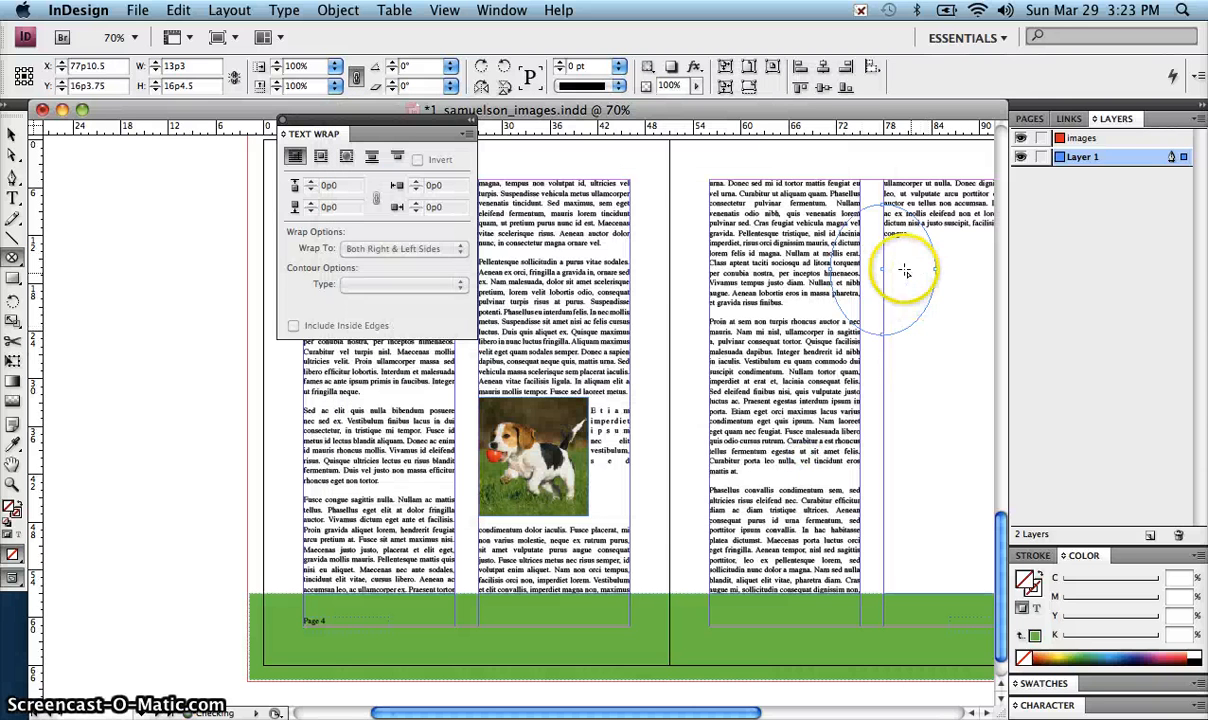
click(12, 154)
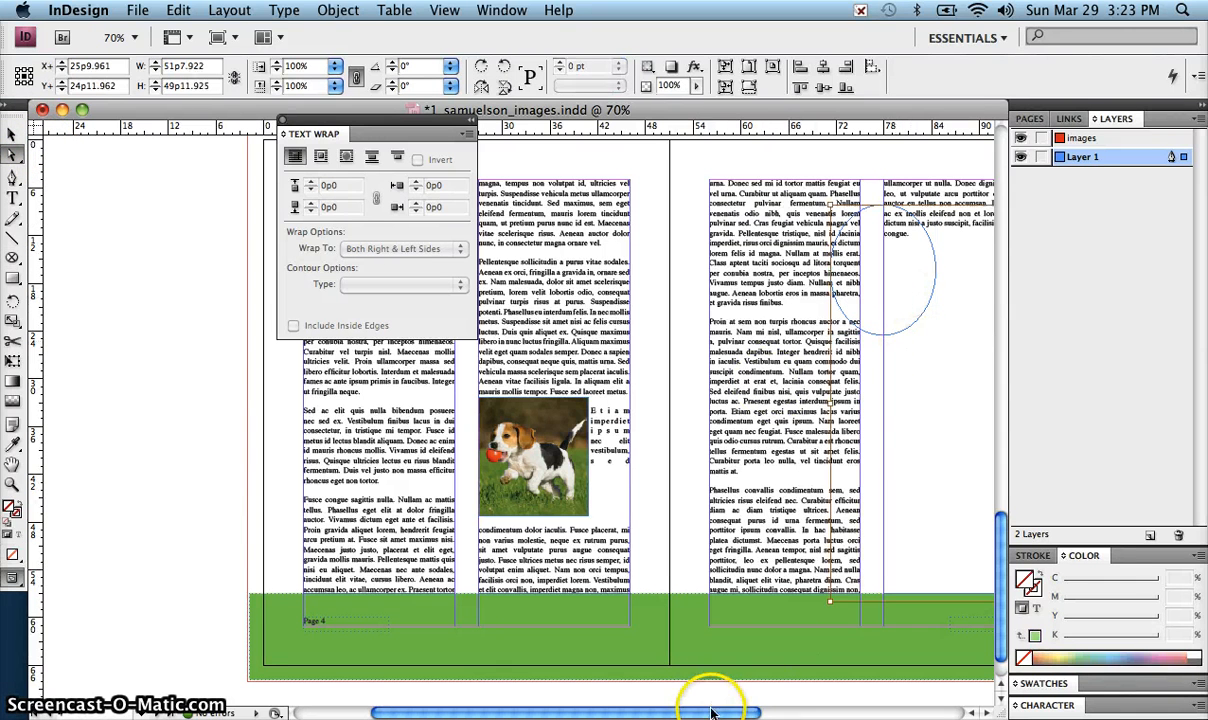
drag(722, 713, 857, 713)
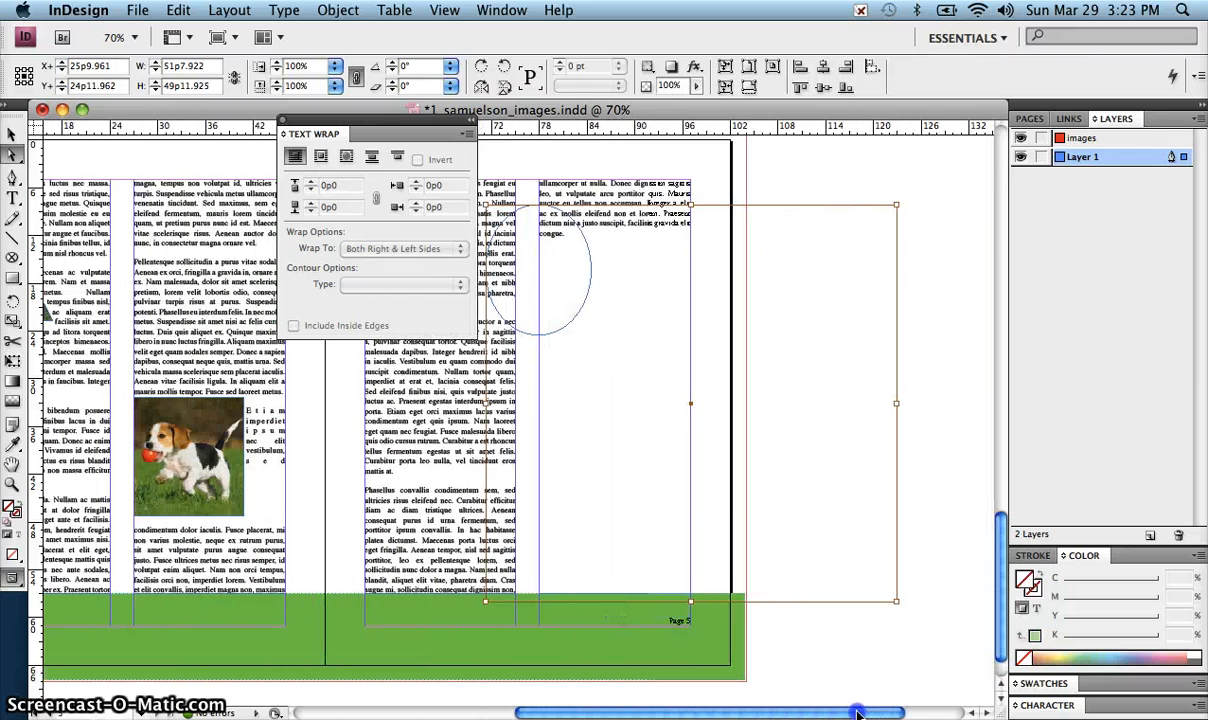
drag(896, 601, 553, 361)
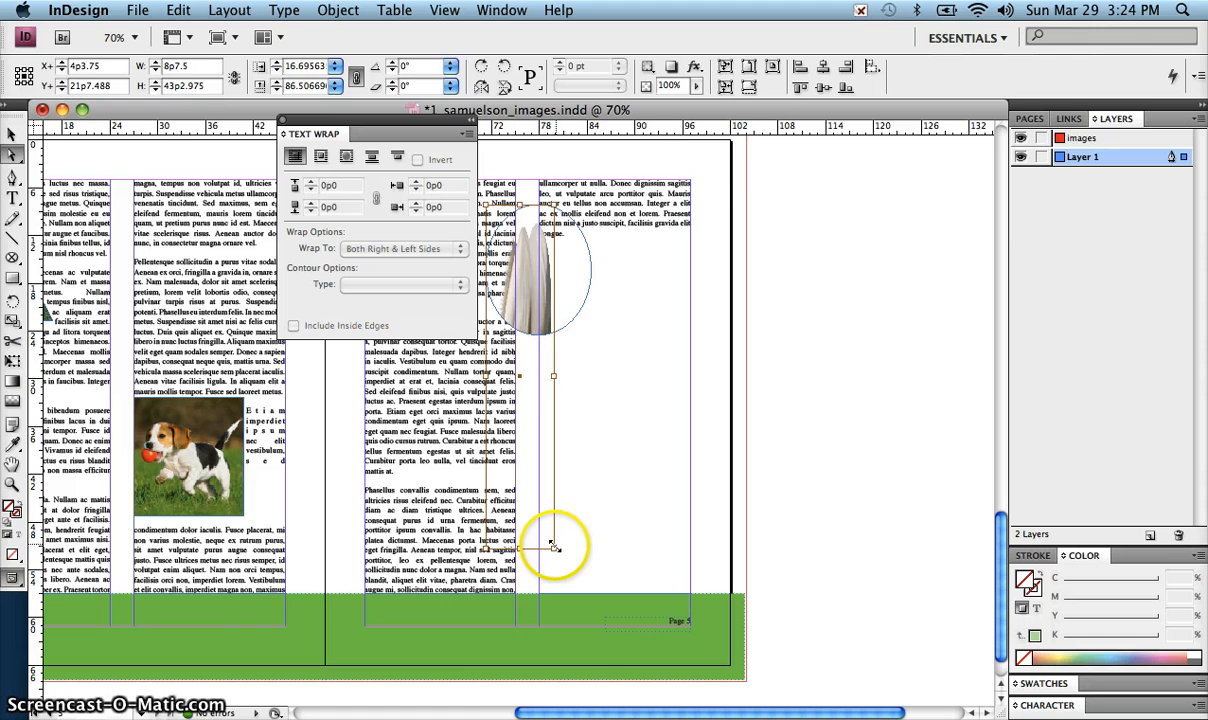
key(super+z)
key(super+z)
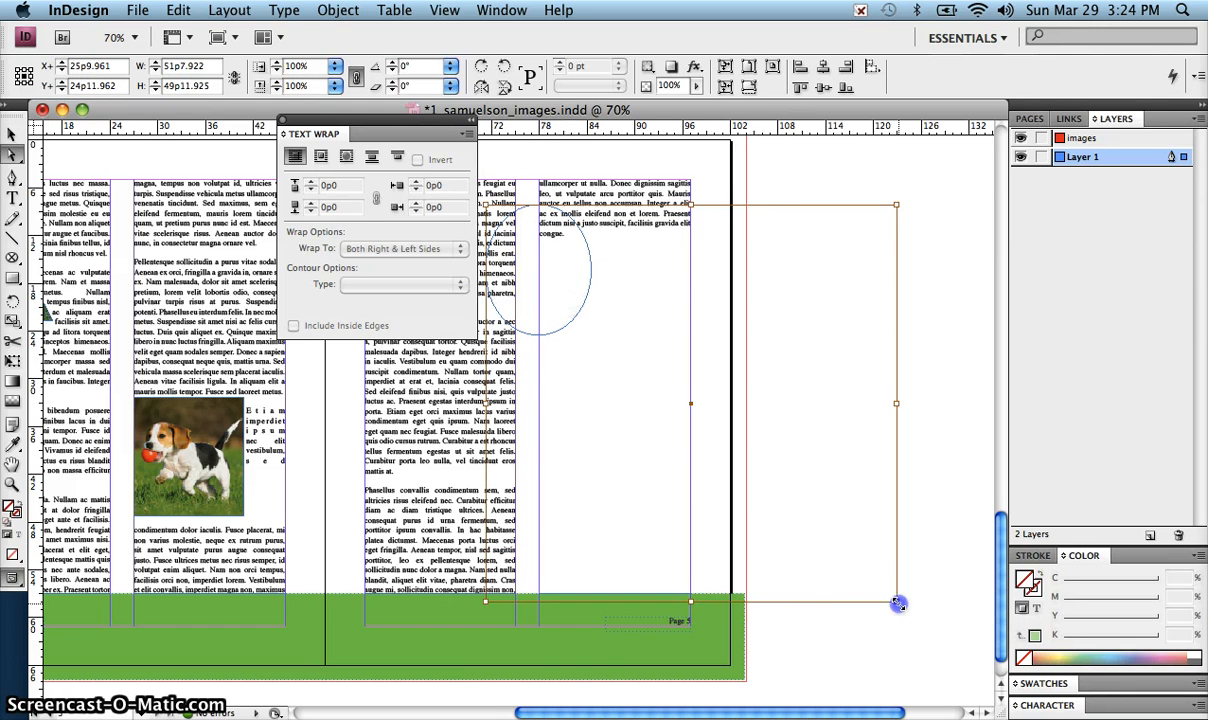
Scale the horse image proportionally to about 28% within the elliptical frame.
drag(898, 604, 595, 330)
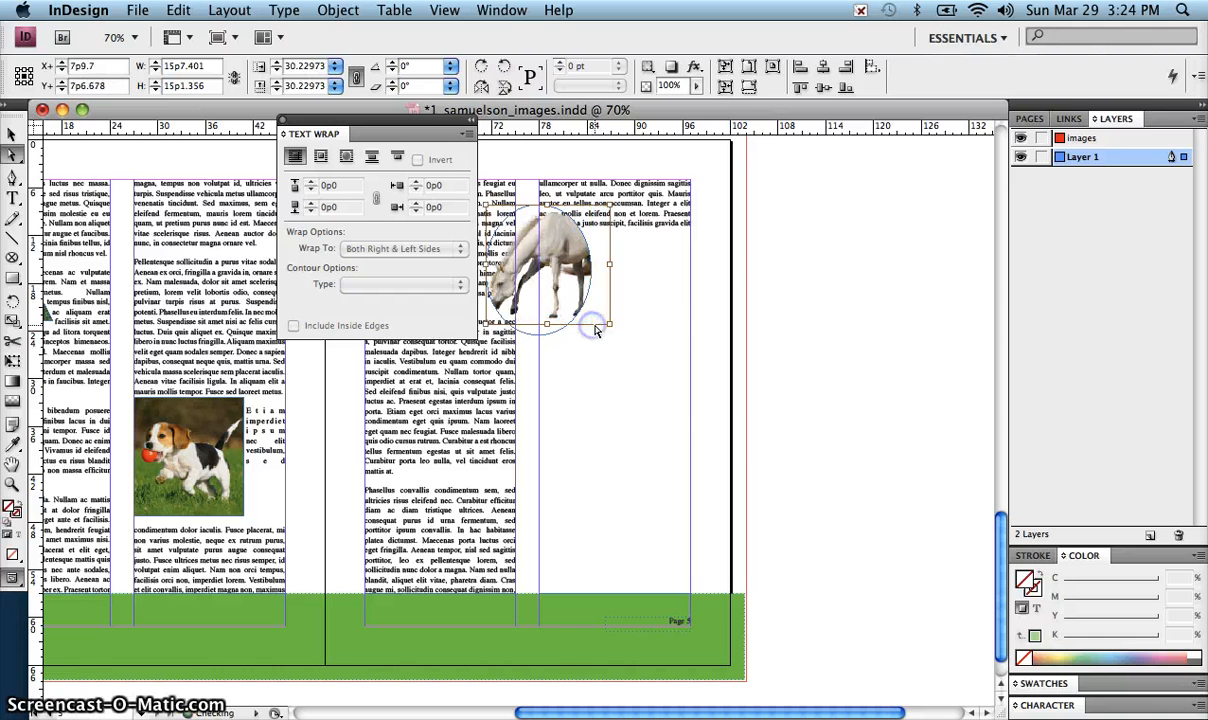
drag(608, 208, 601, 214)
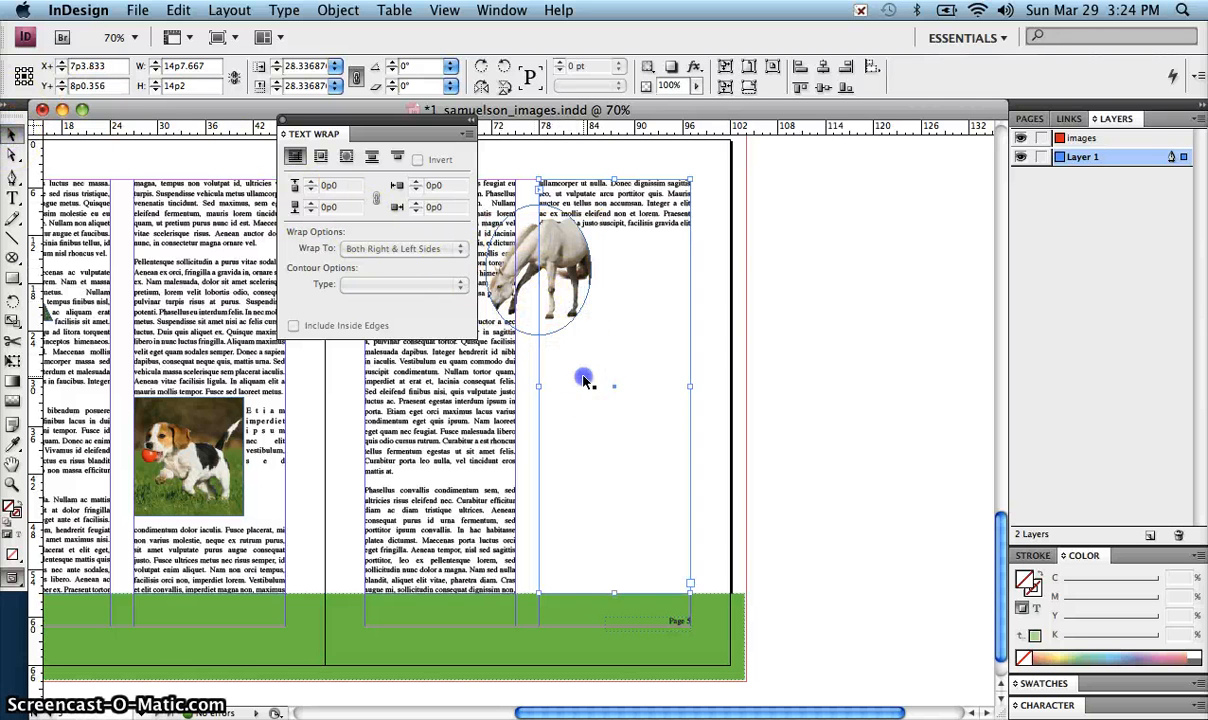
Resize the horse's elliptical frame to about 23p9 by 16p11.8 so the whole horse fits inside.
click(512, 282)
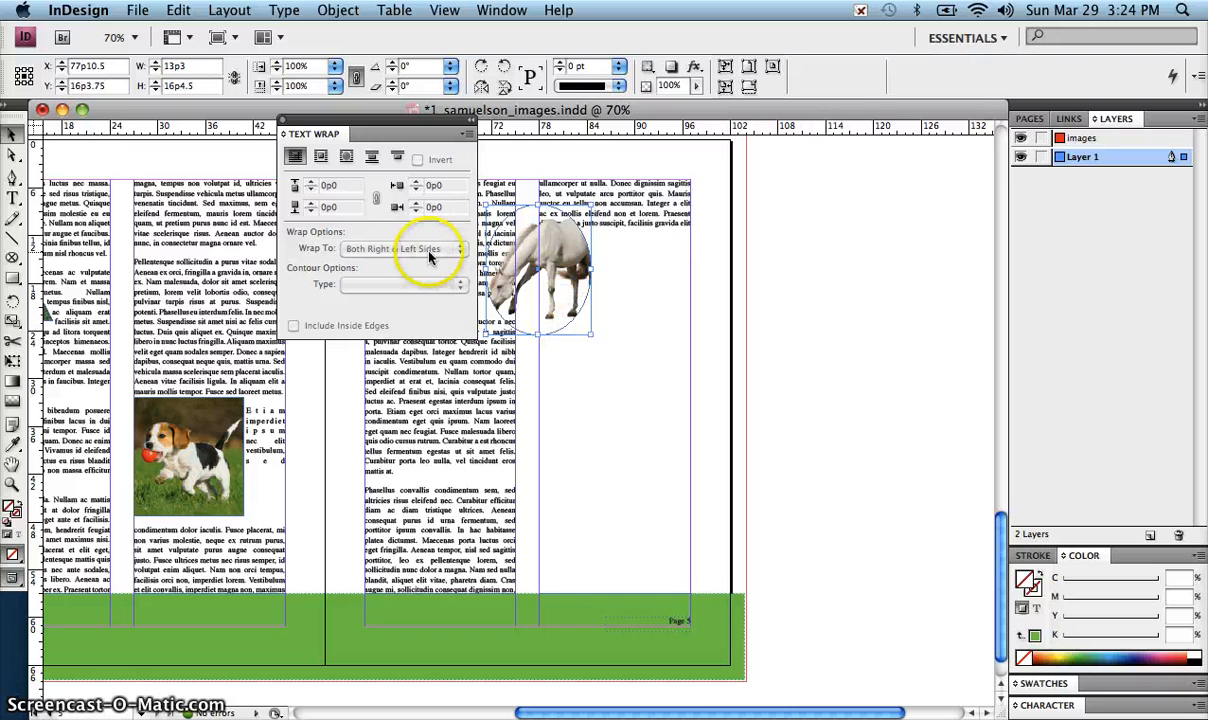
drag(591, 337, 619, 320)
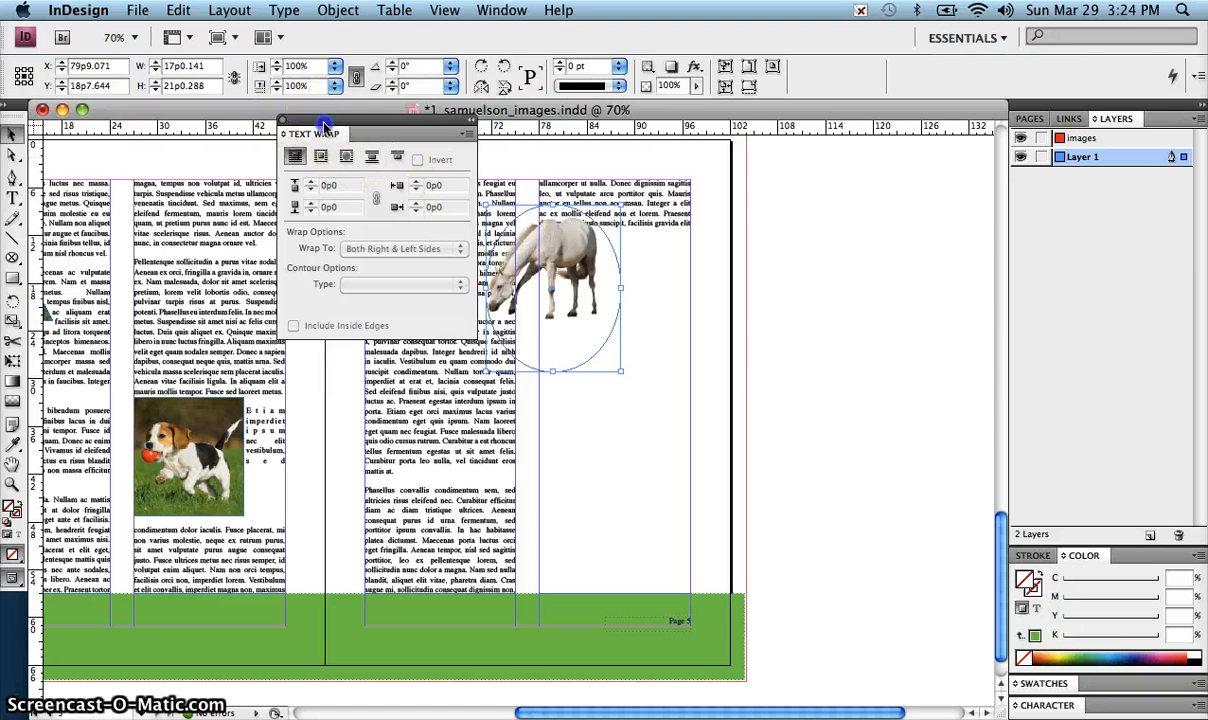
drag(323, 125, 143, 145)
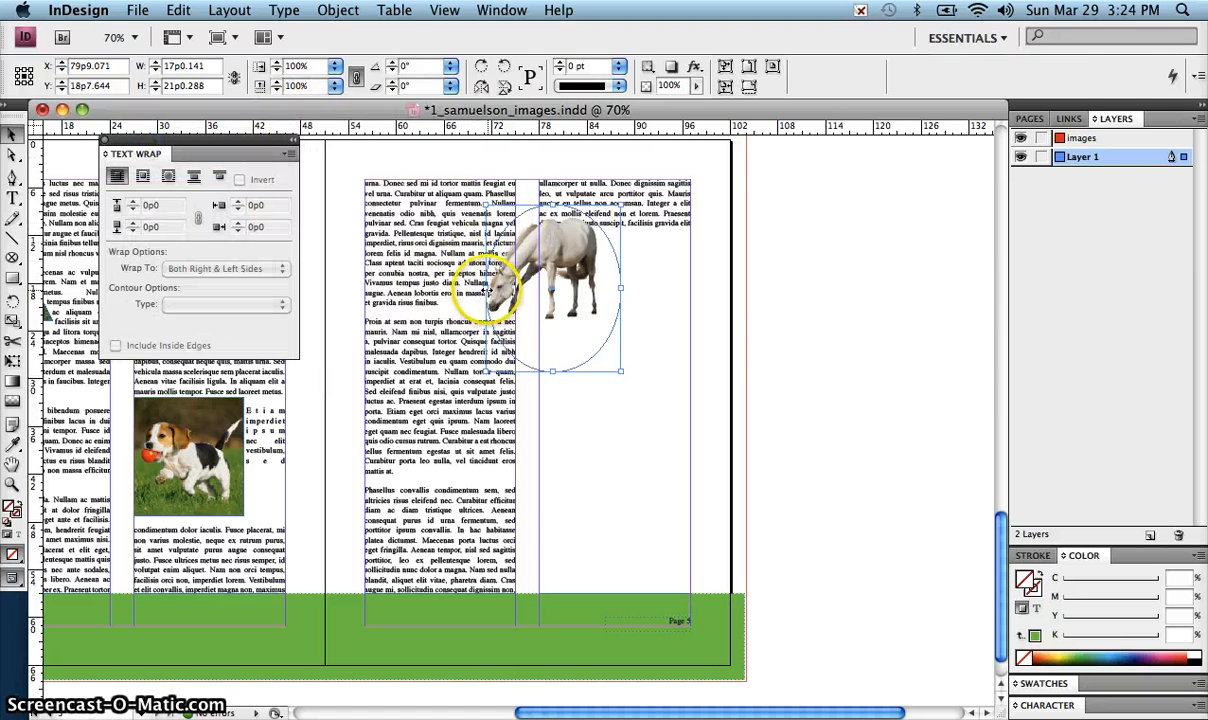
drag(487, 290, 459, 288)
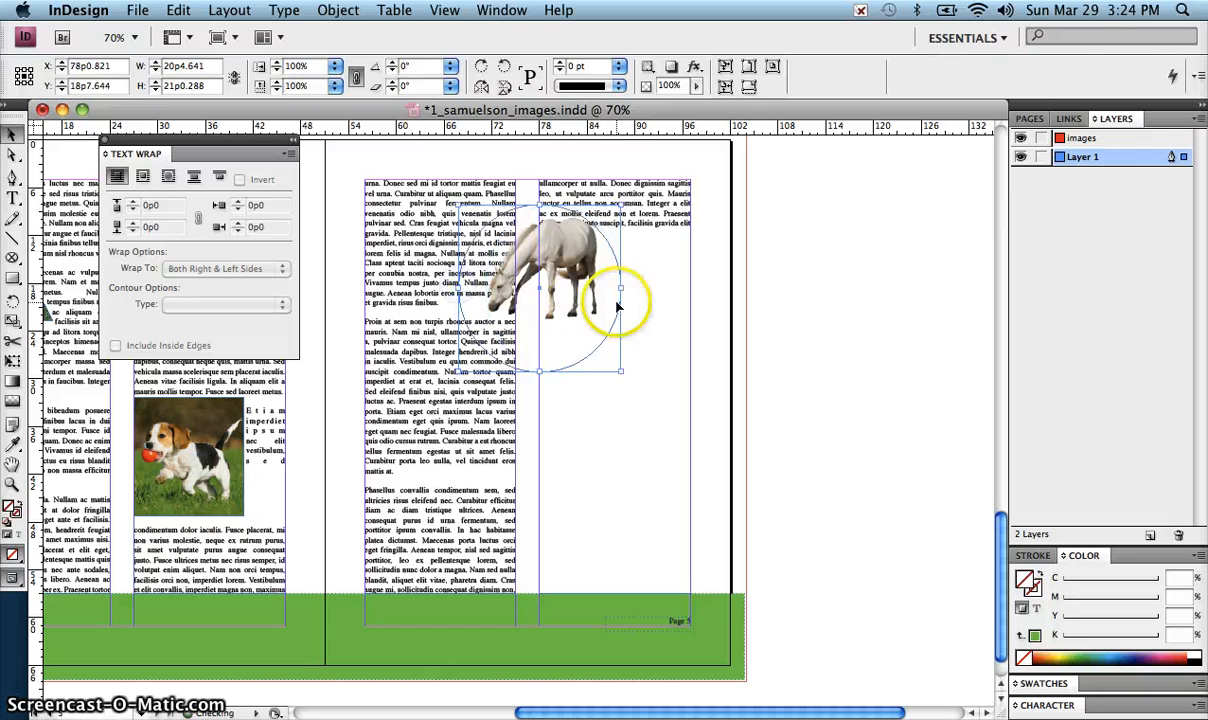
drag(622, 291, 637, 290)
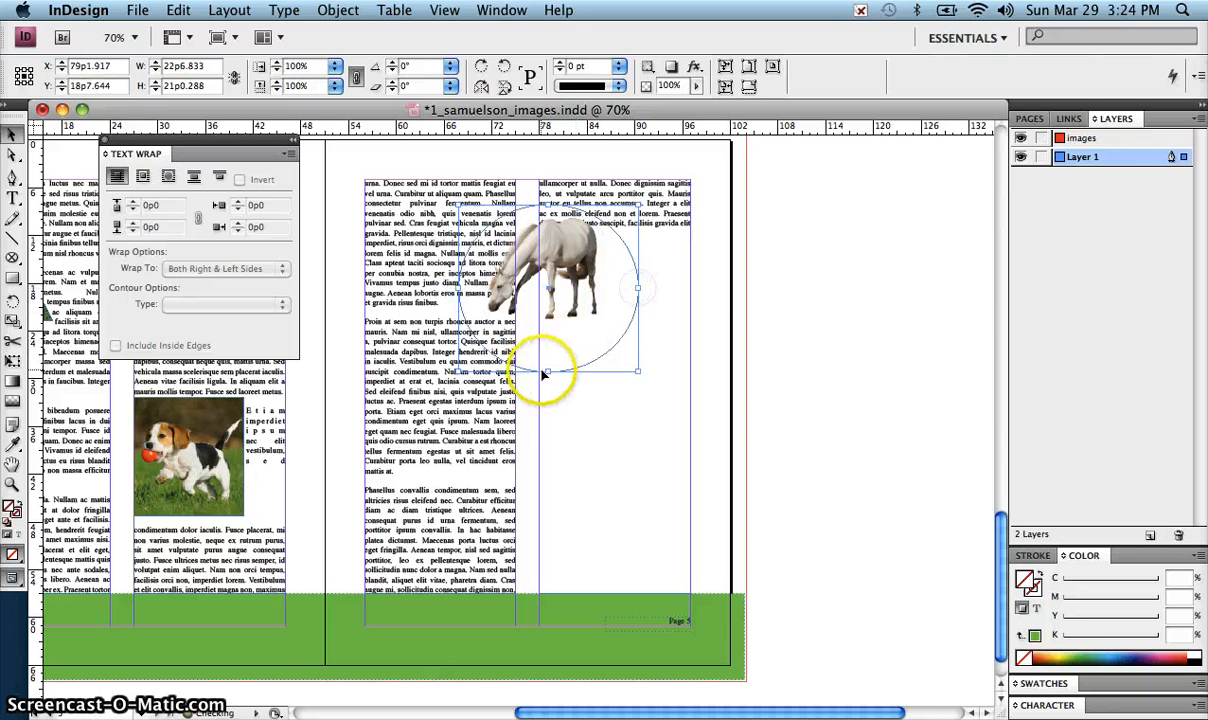
drag(547, 366, 547, 339)
click(625, 262)
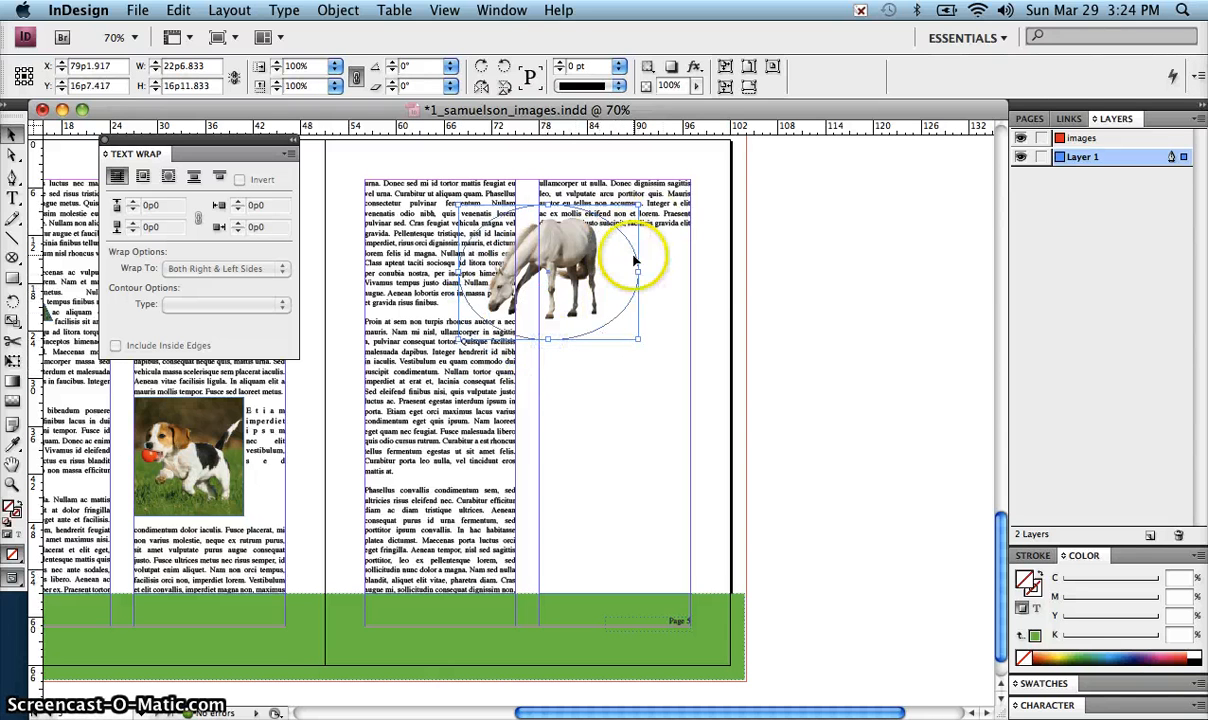
drag(637, 271, 647, 271)
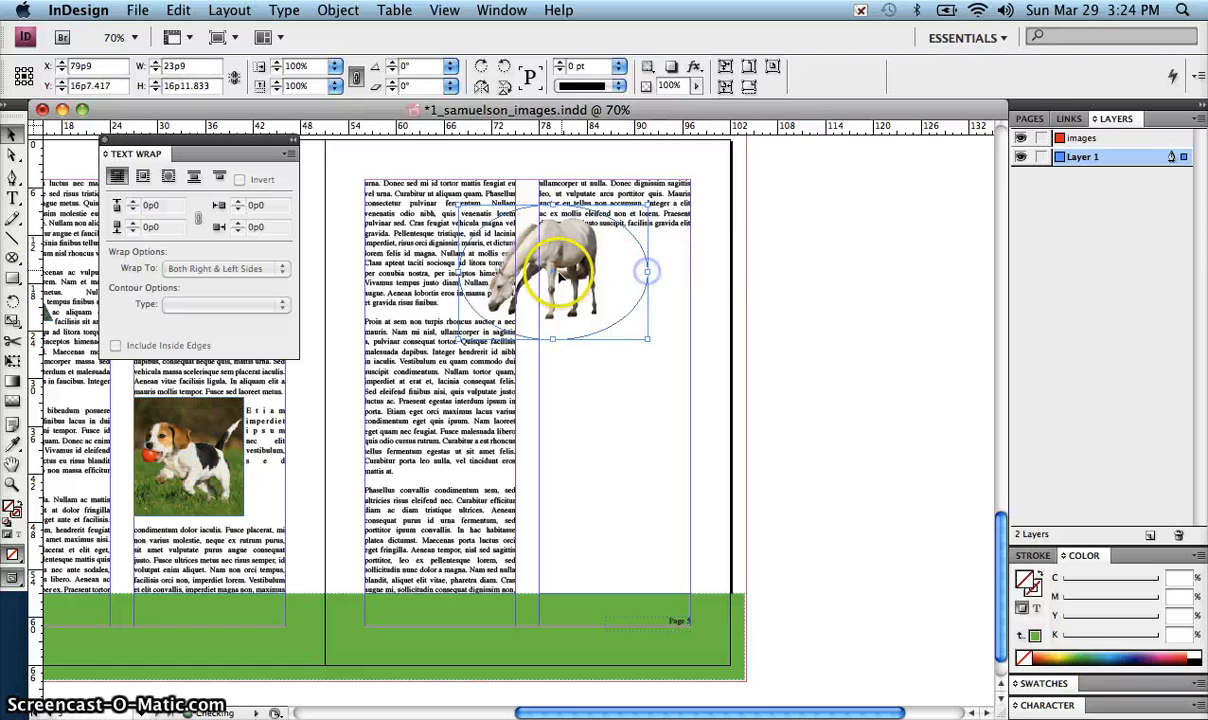
Enlarge the horse image proportionally to about 33% and center it inside the widened ellipse.
click(565, 270)
click(566, 274)
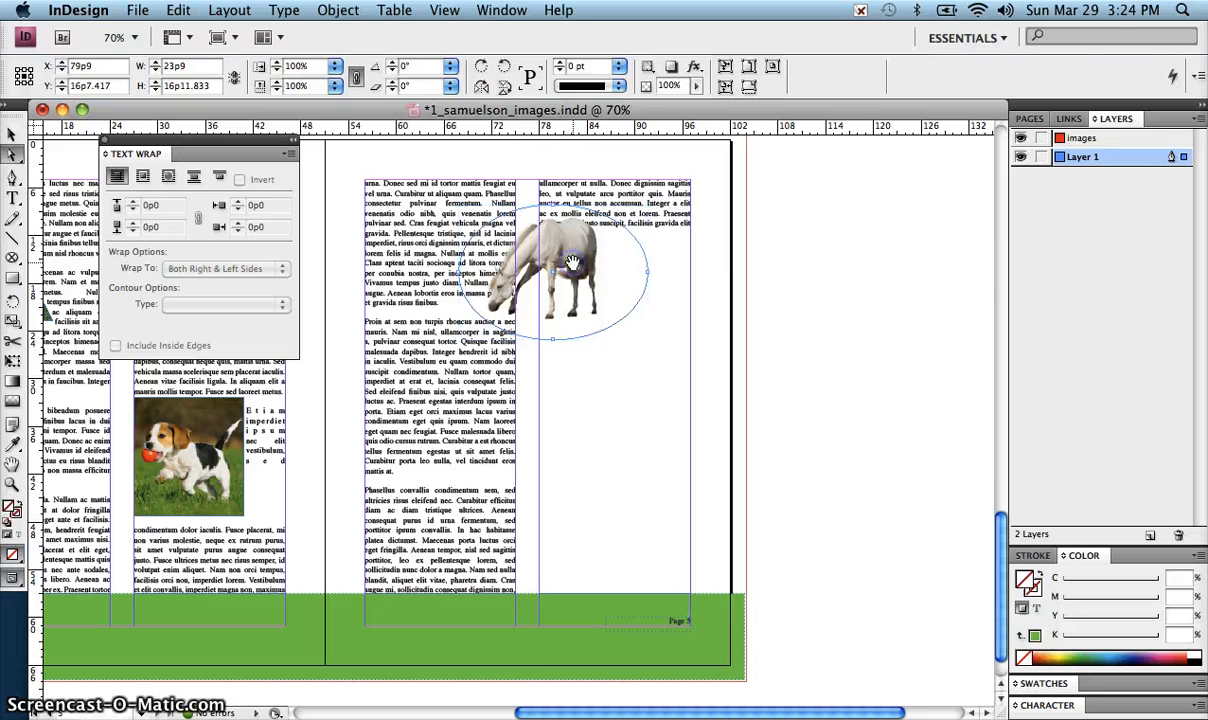
click(568, 282)
drag(570, 312, 622, 342)
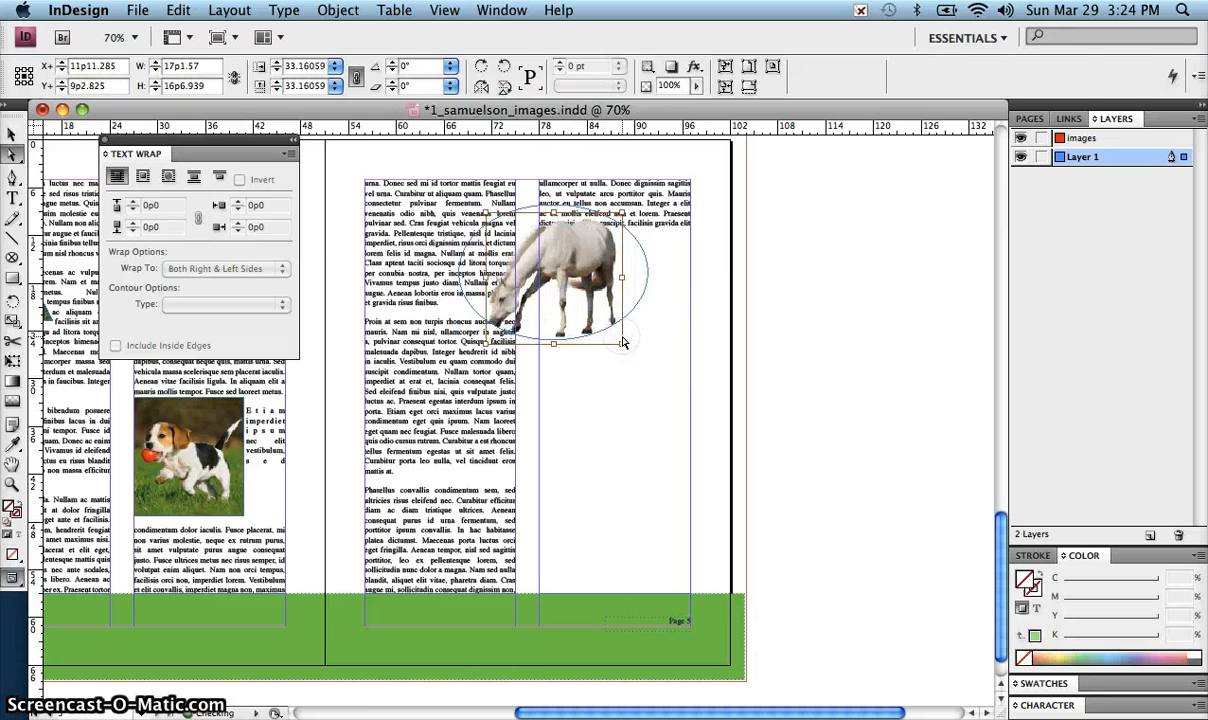
drag(571, 284, 570, 277)
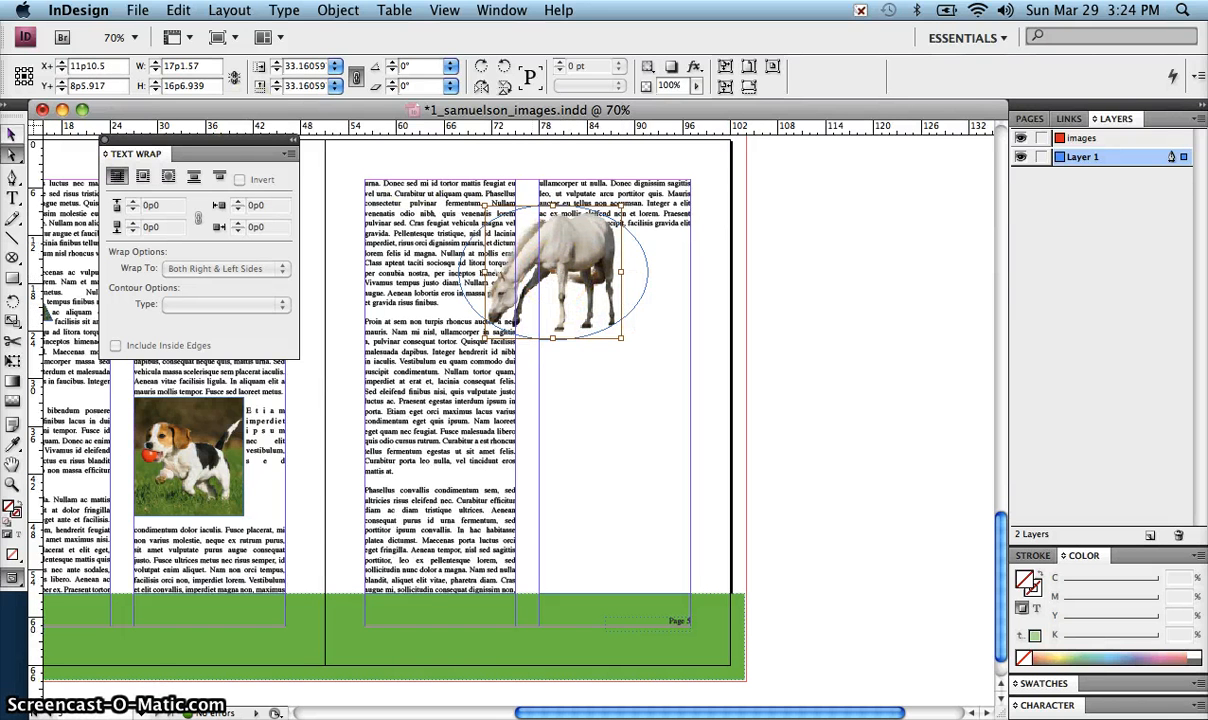
Wrap the body text around the horse's object shape, using Detect Edges as the contour type.
click(425, 210)
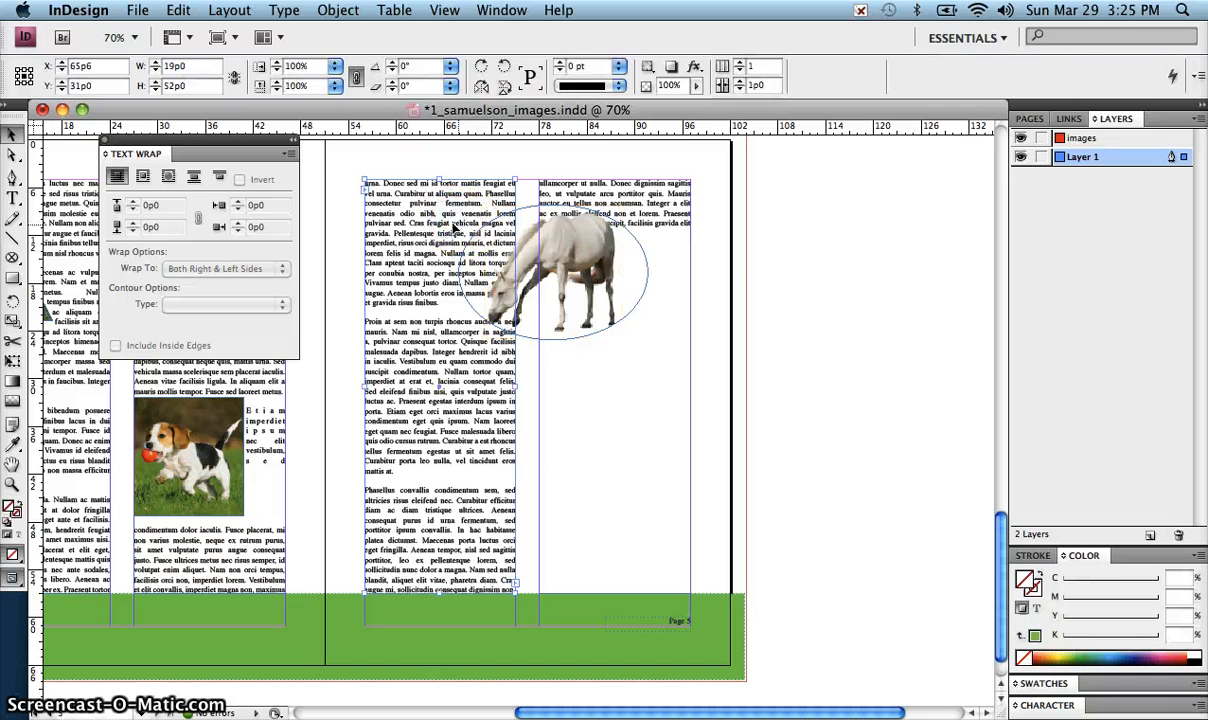
click(550, 248)
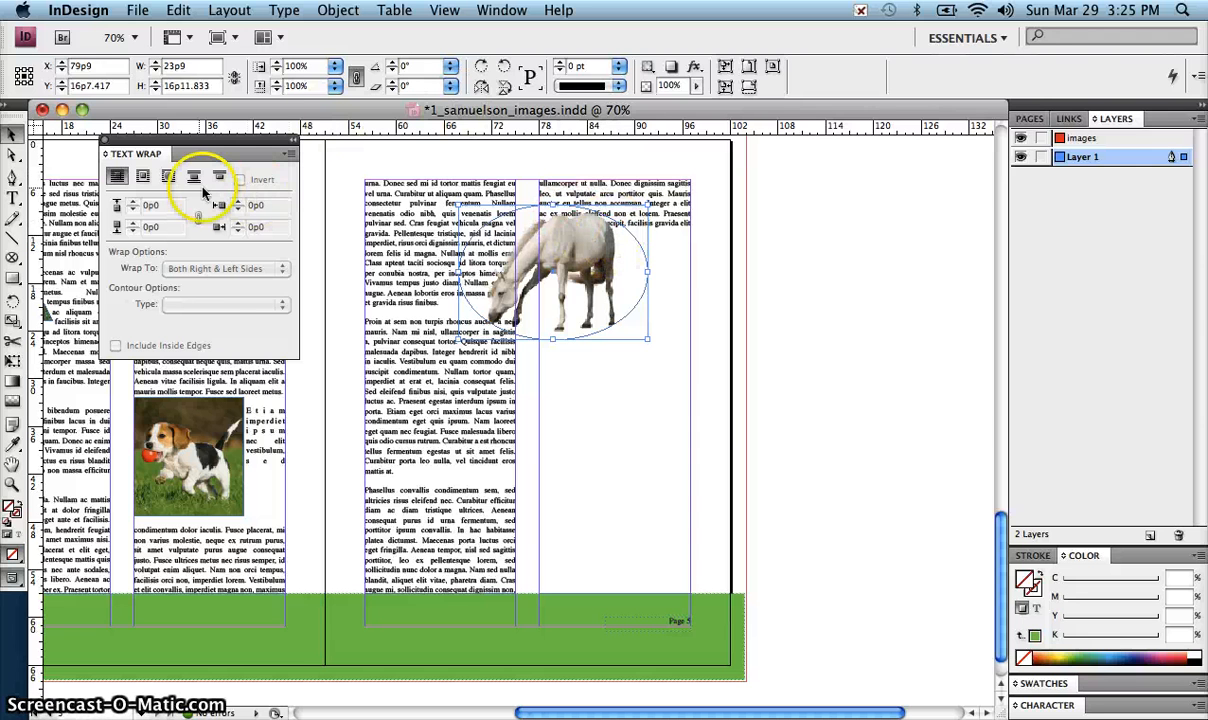
click(168, 176)
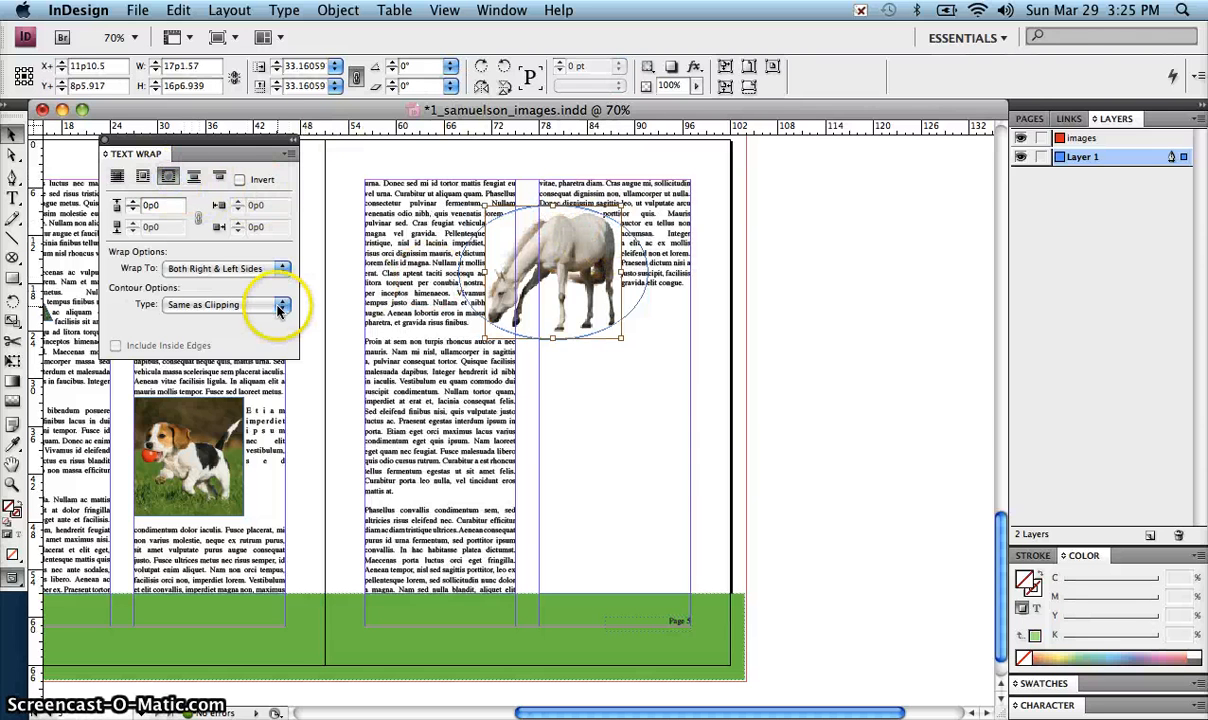
click(168, 178)
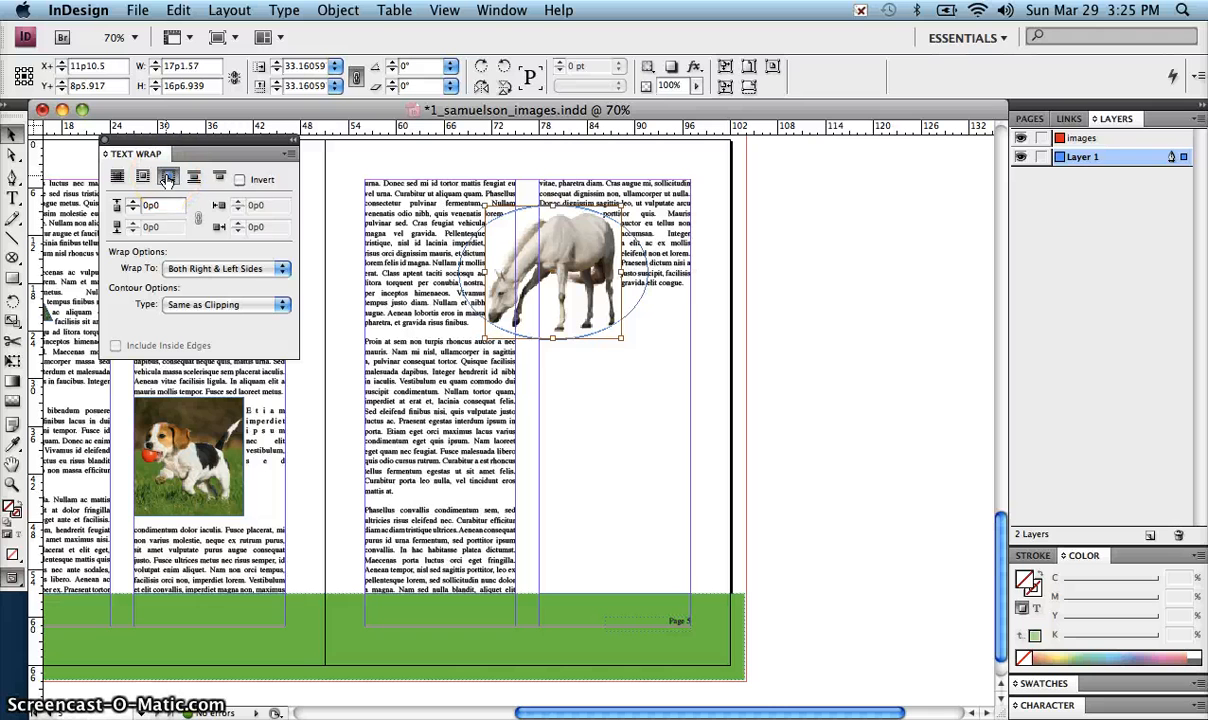
click(268, 304)
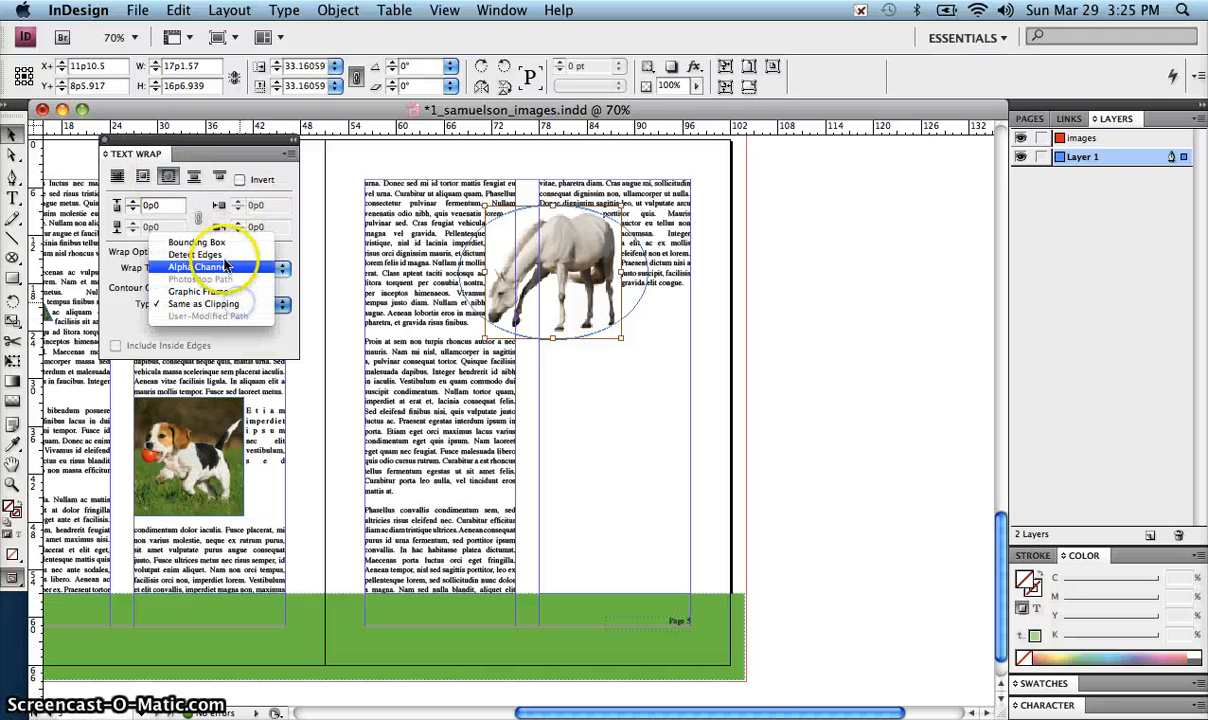
click(224, 255)
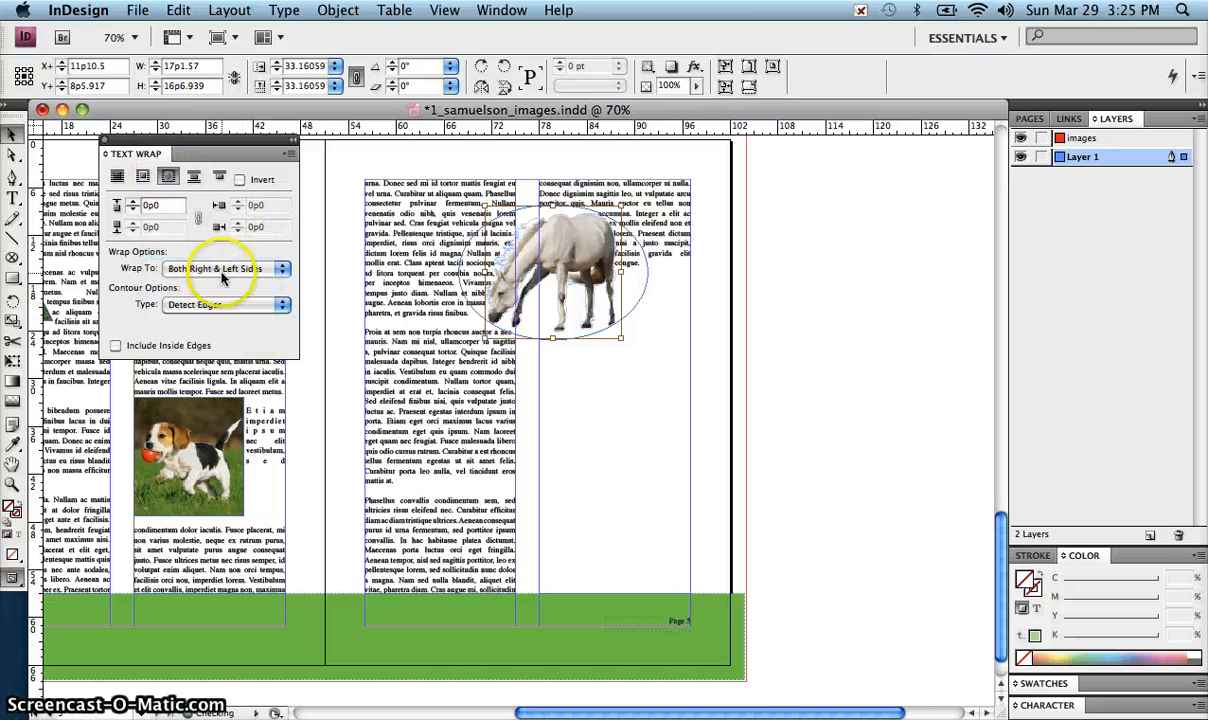
Set the horse's text wrap offset to 0p4 and deselect the image.
click(135, 205)
click(135, 205)
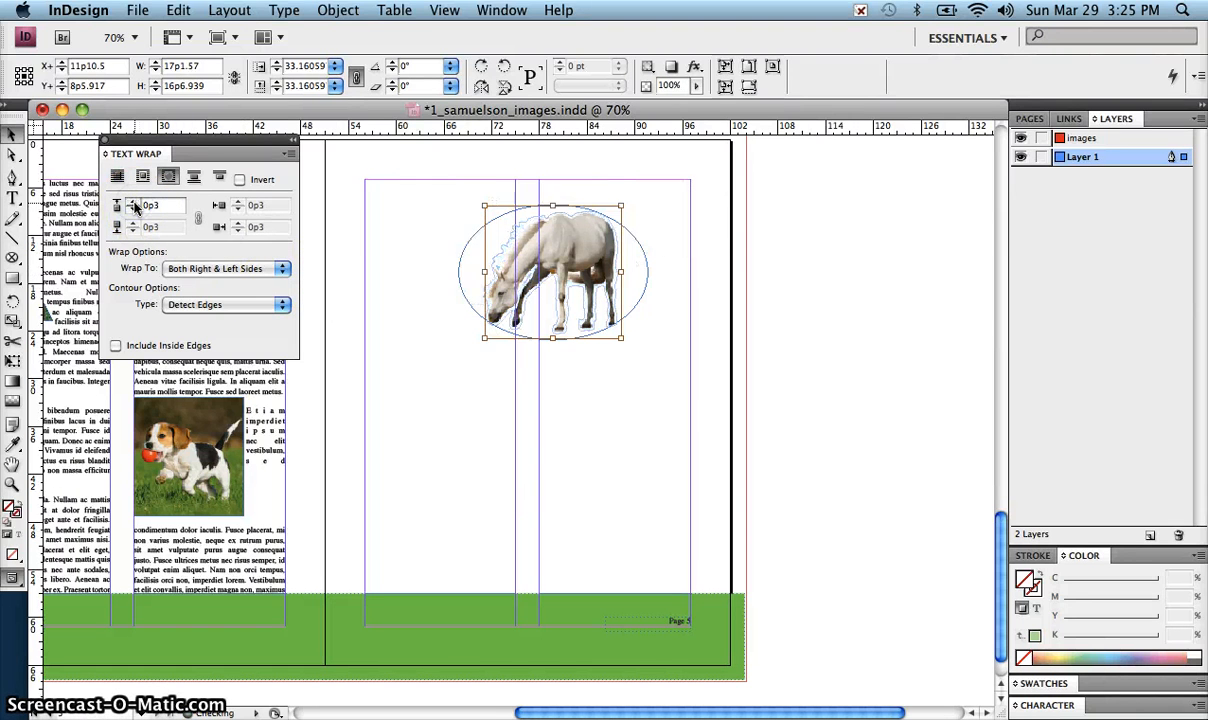
click(135, 205)
click(135, 205)
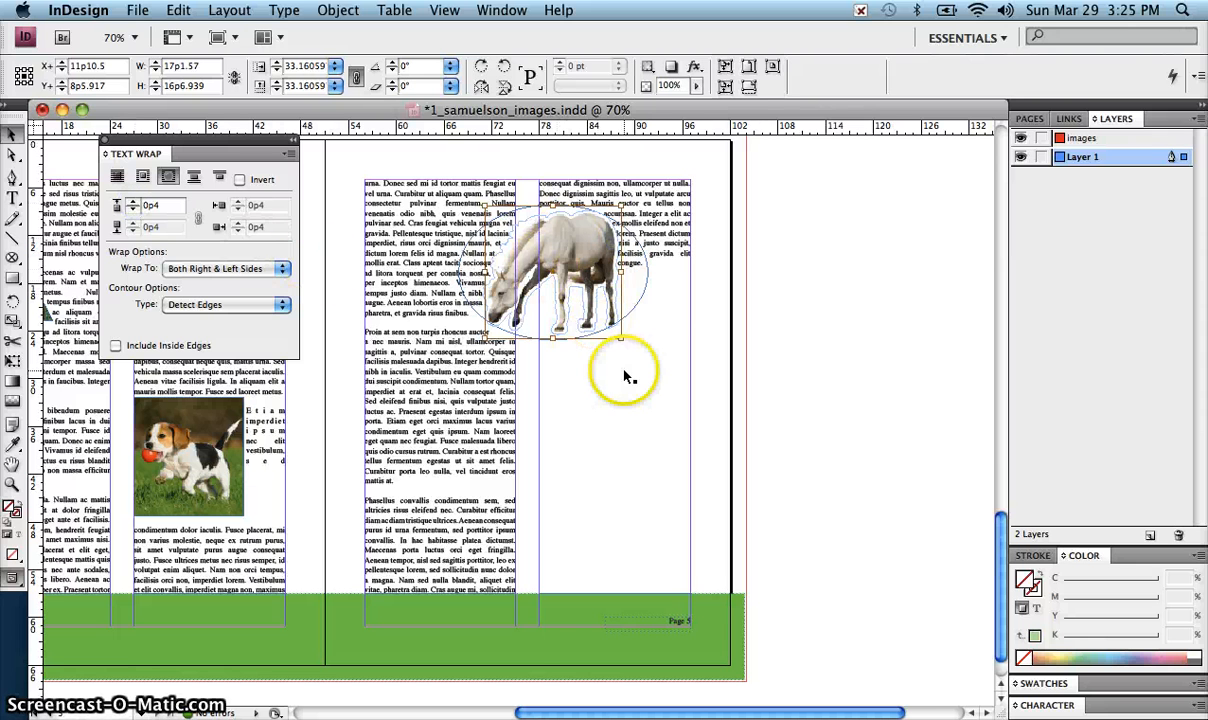
click(634, 402)
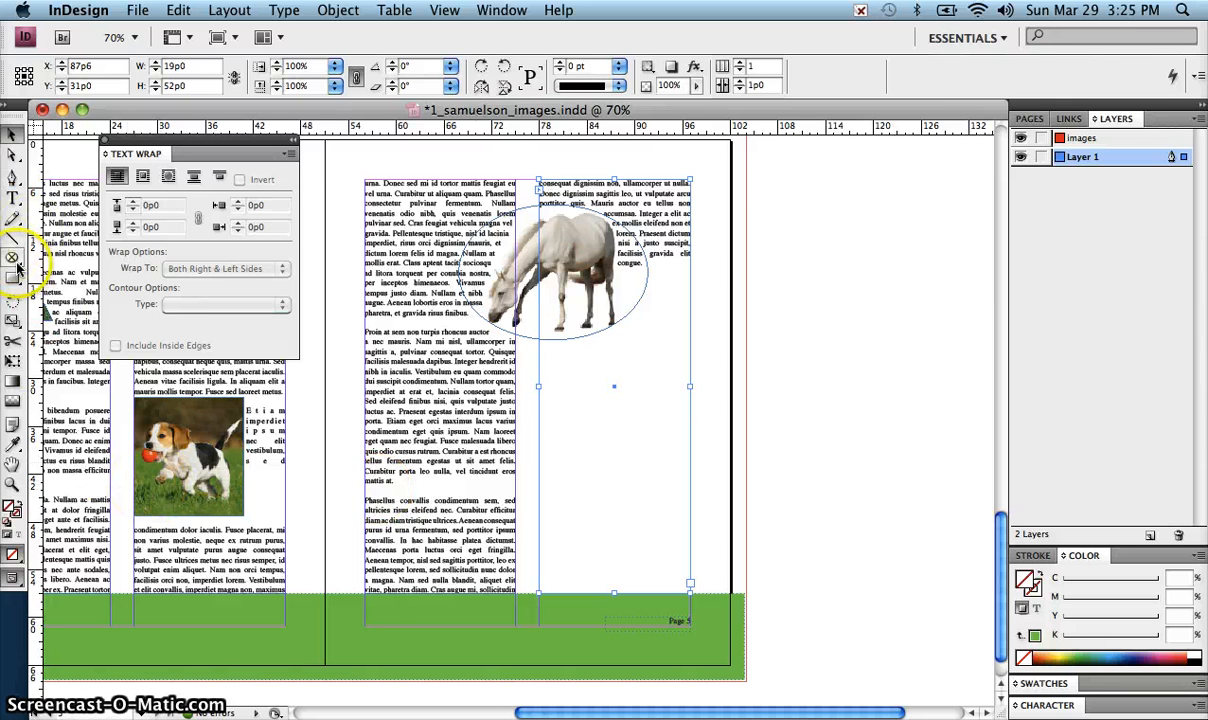
Draw a rectangular frame about 41p0 by 13p3 across both columns at the foot of page 5 and place cows.jpeg in it.
drag(15, 265, 50, 256)
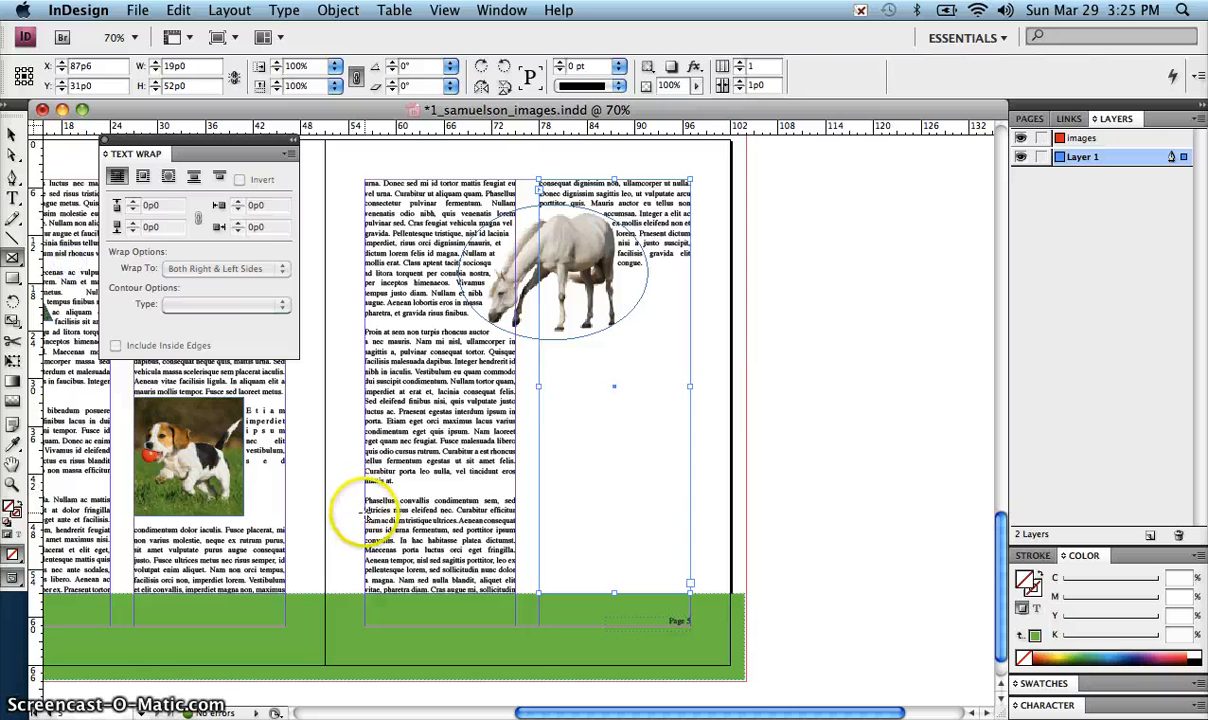
drag(366, 490, 689, 595)
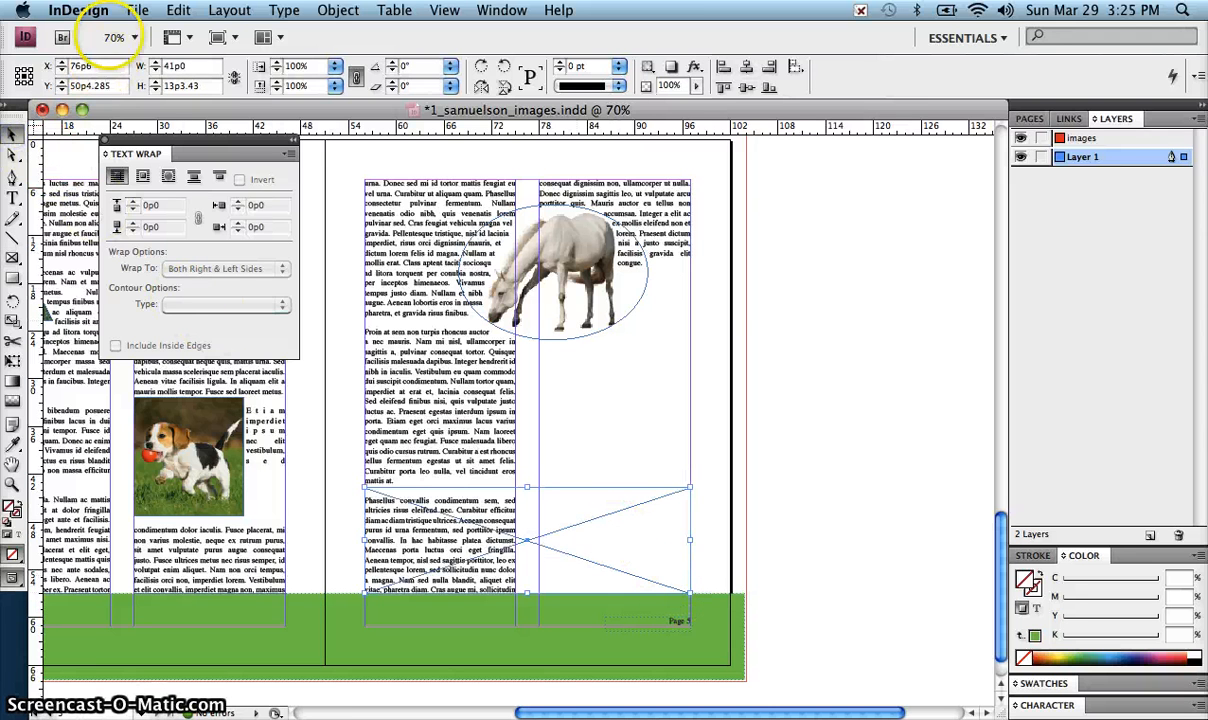
click(137, 11)
click(196, 266)
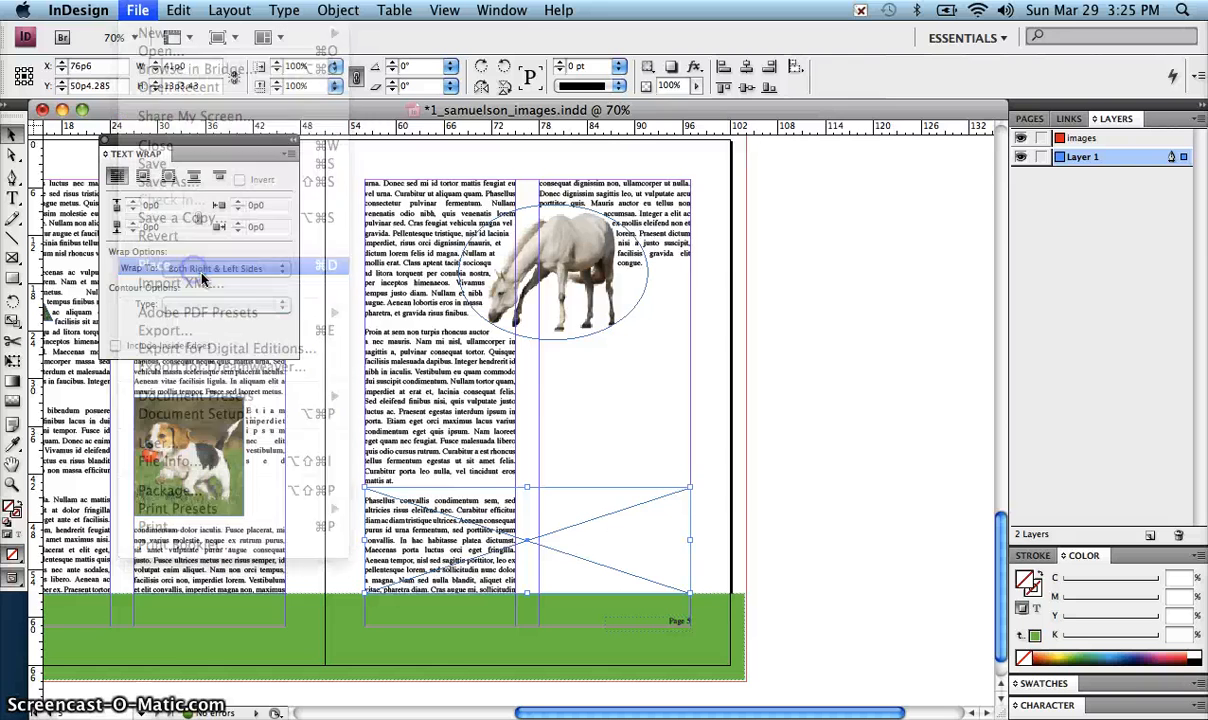
click(565, 204)
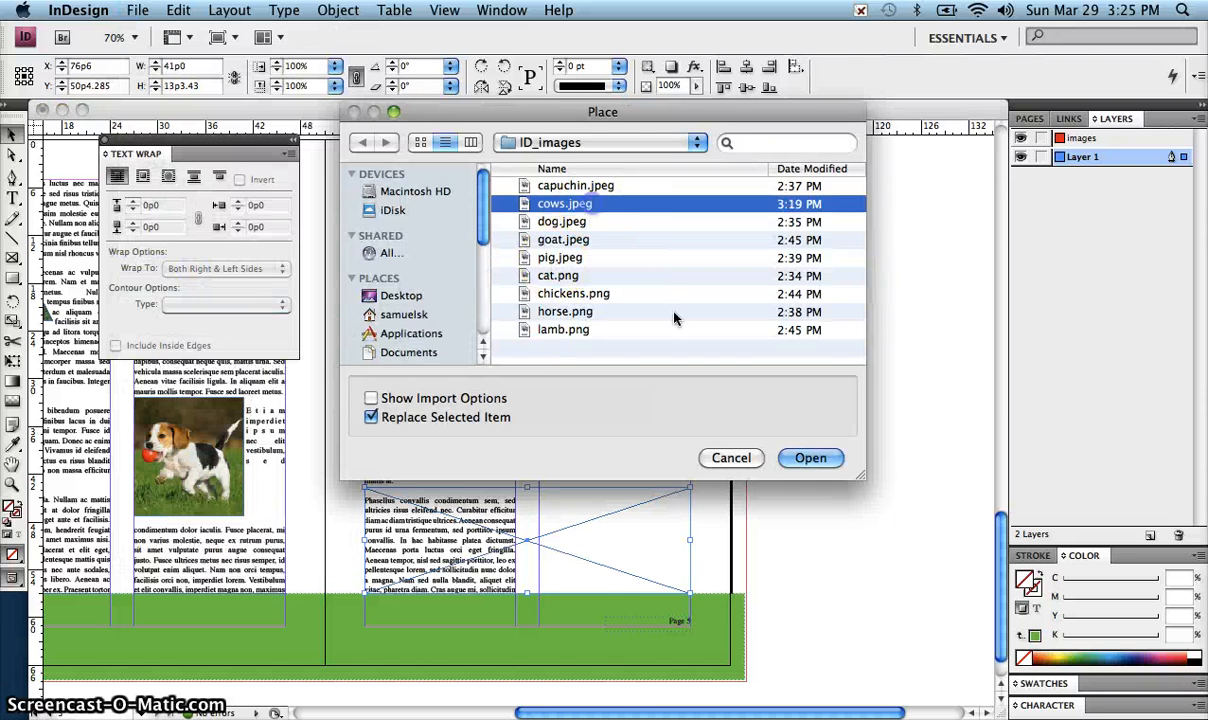
click(811, 457)
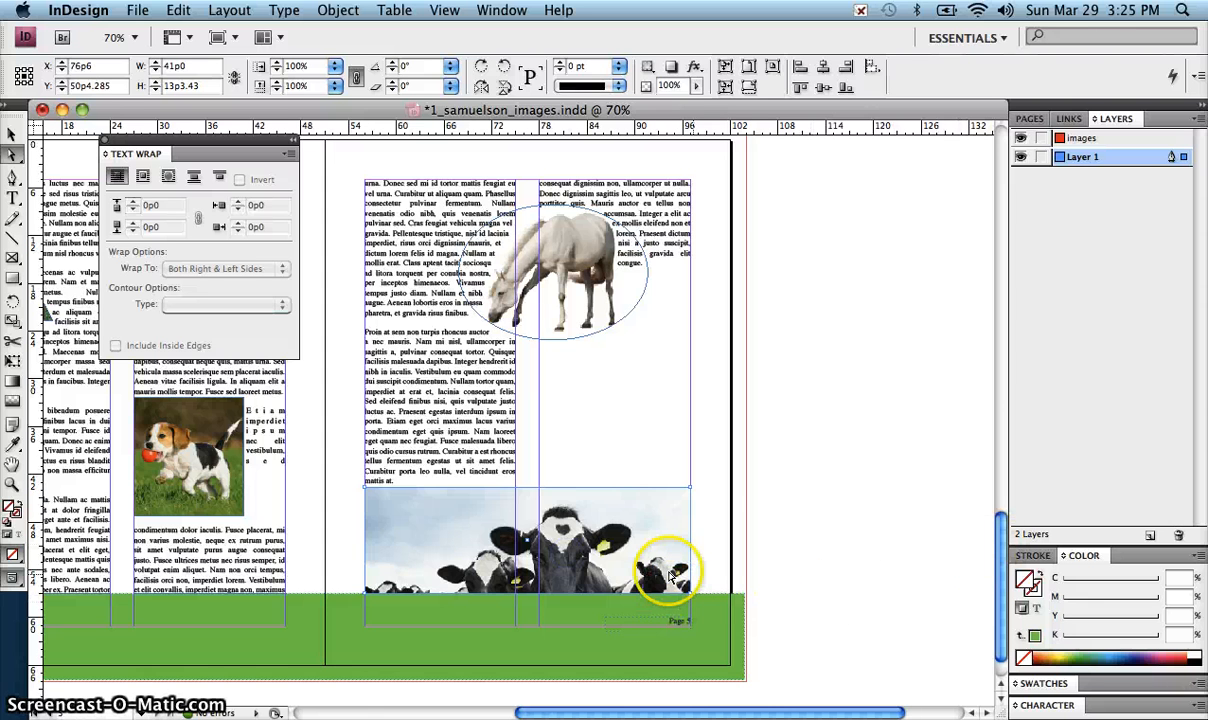
Scale the cow image inside its frame down to about 52% by 49% and nudge it slightly up and left.
click(619, 570)
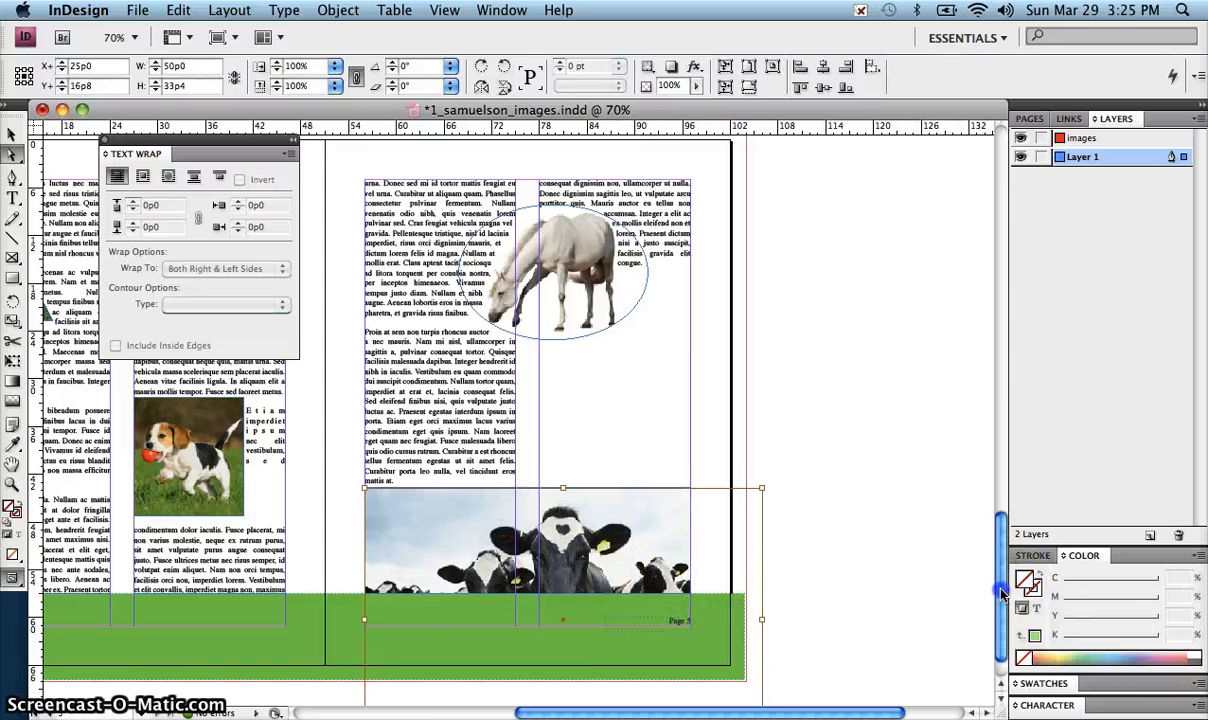
drag(1001, 592, 1007, 655)
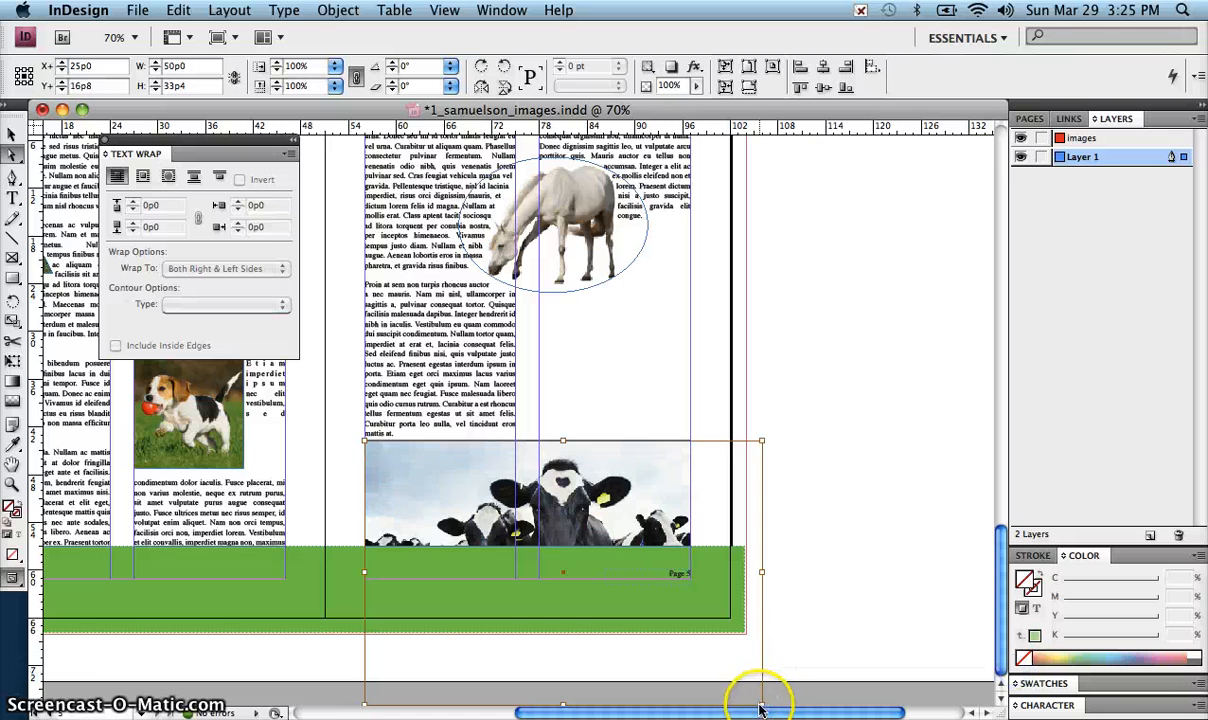
drag(760, 708, 688, 623)
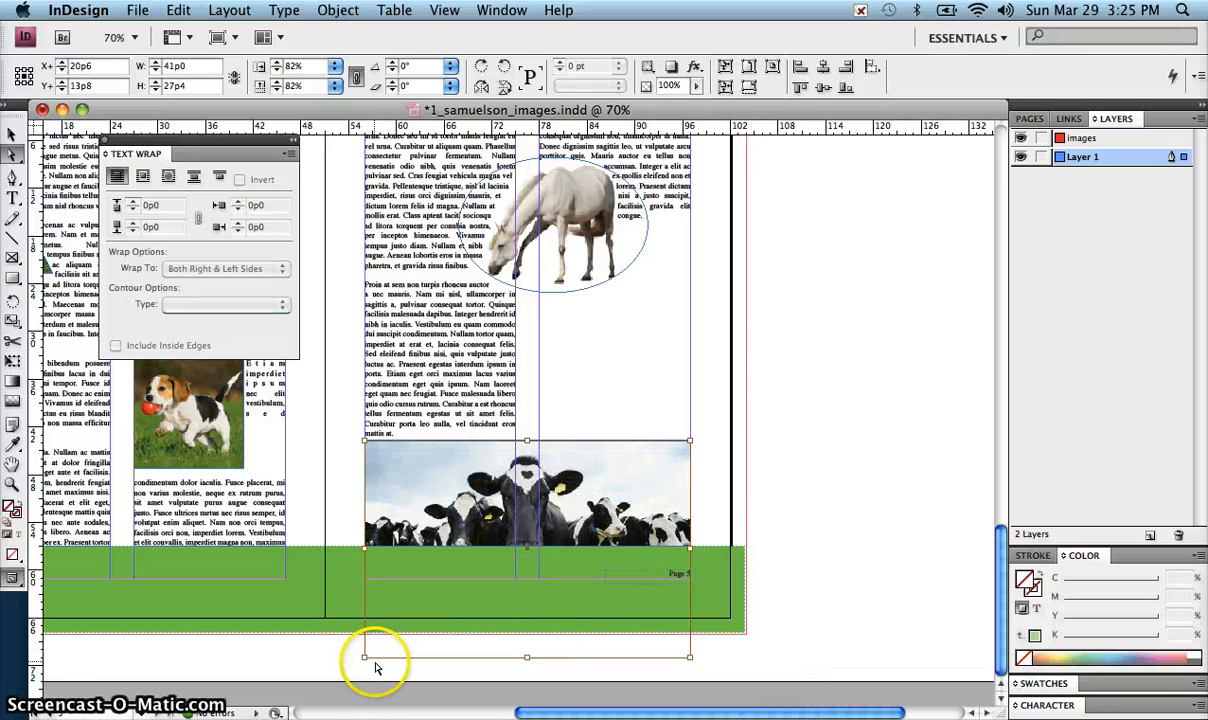
drag(364, 655, 414, 625)
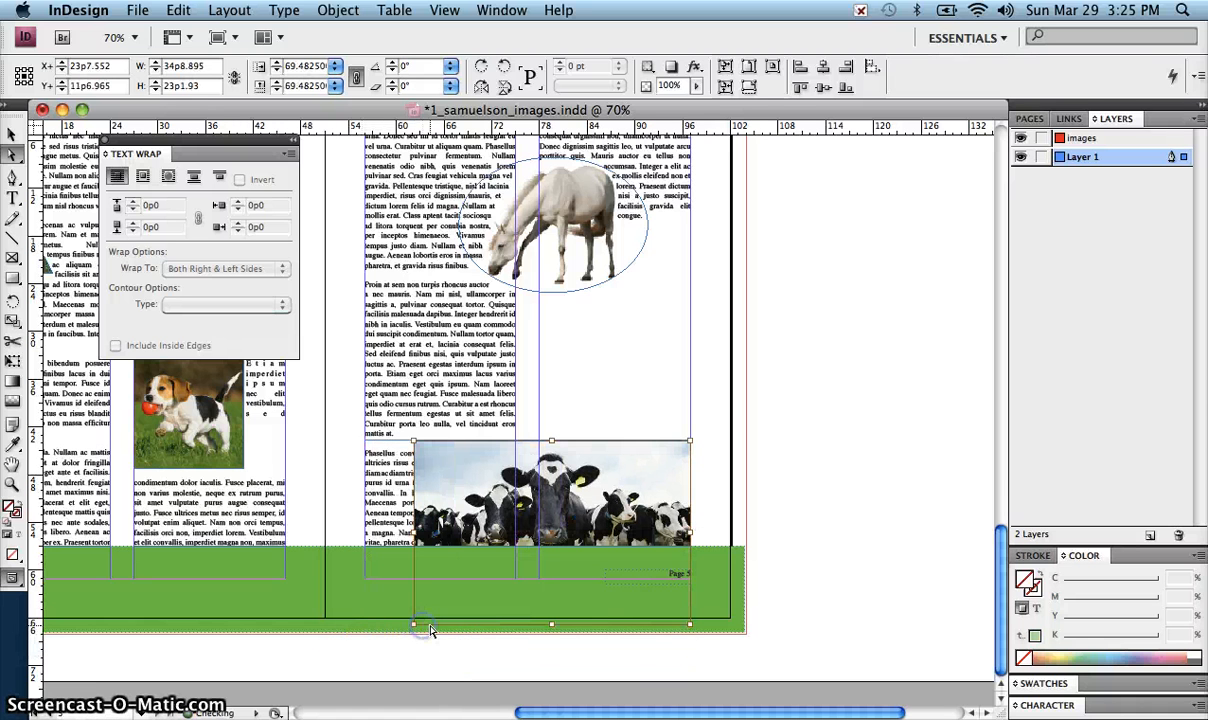
drag(689, 625, 632, 562)
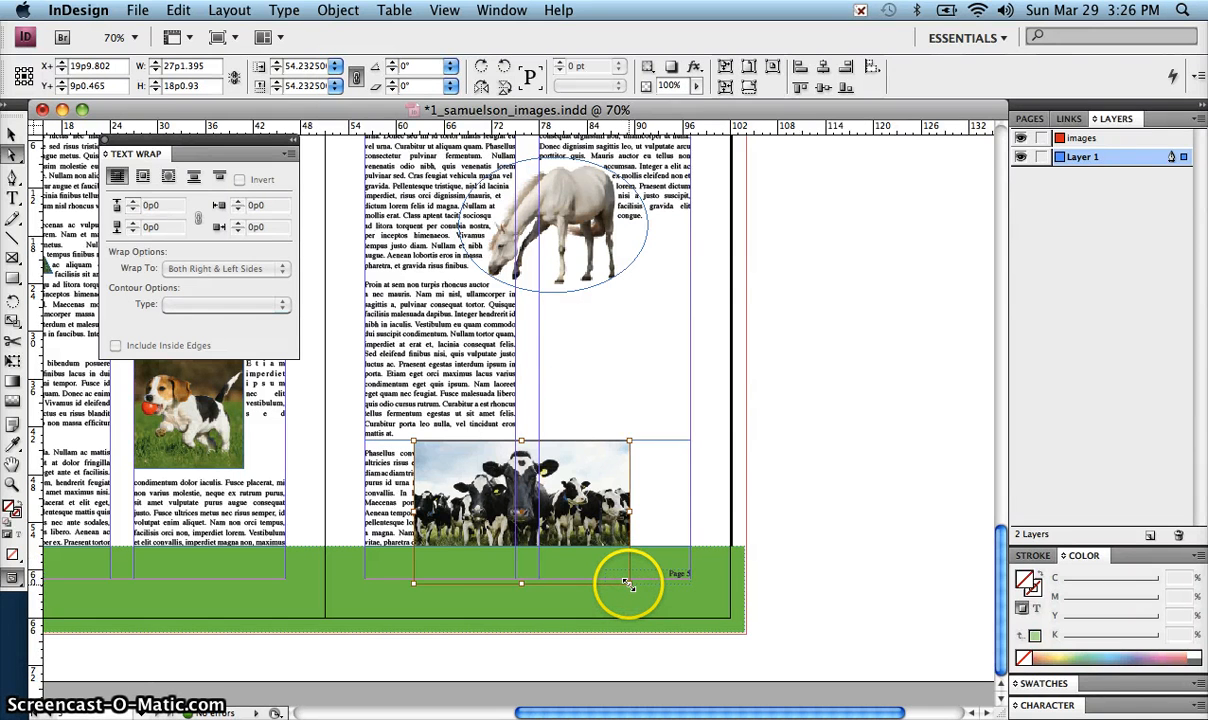
drag(628, 584, 617, 571)
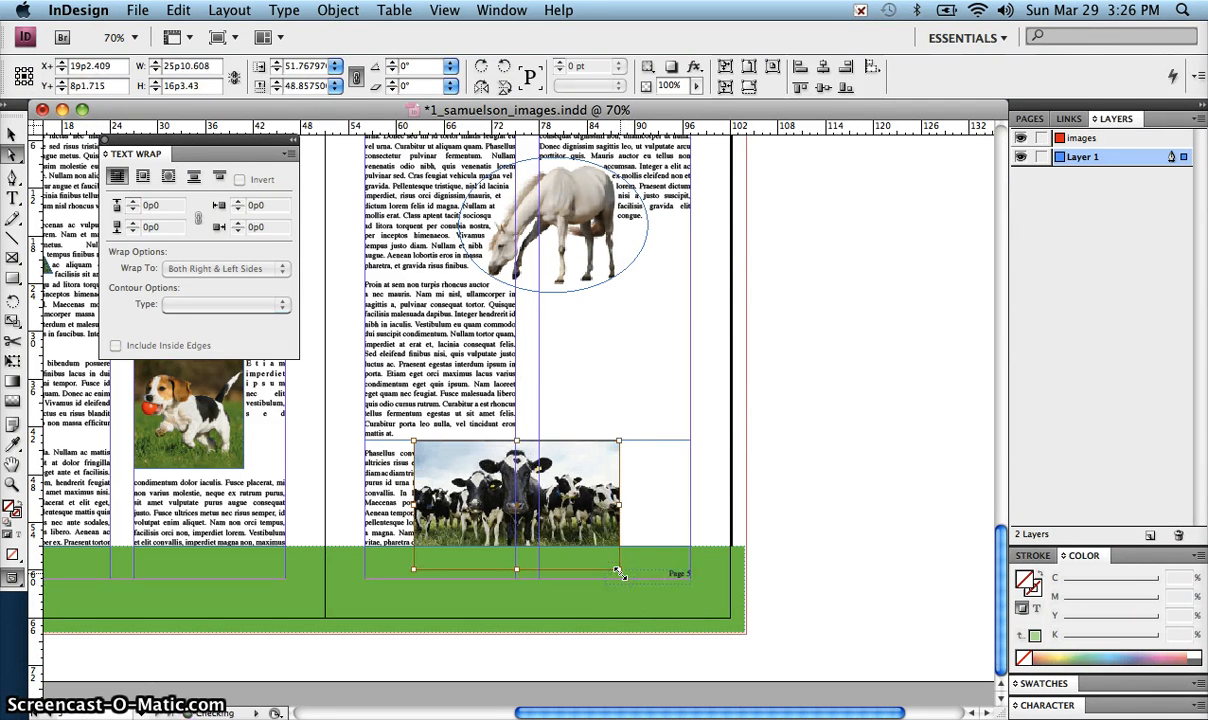
click(565, 518)
drag(563, 515, 565, 517)
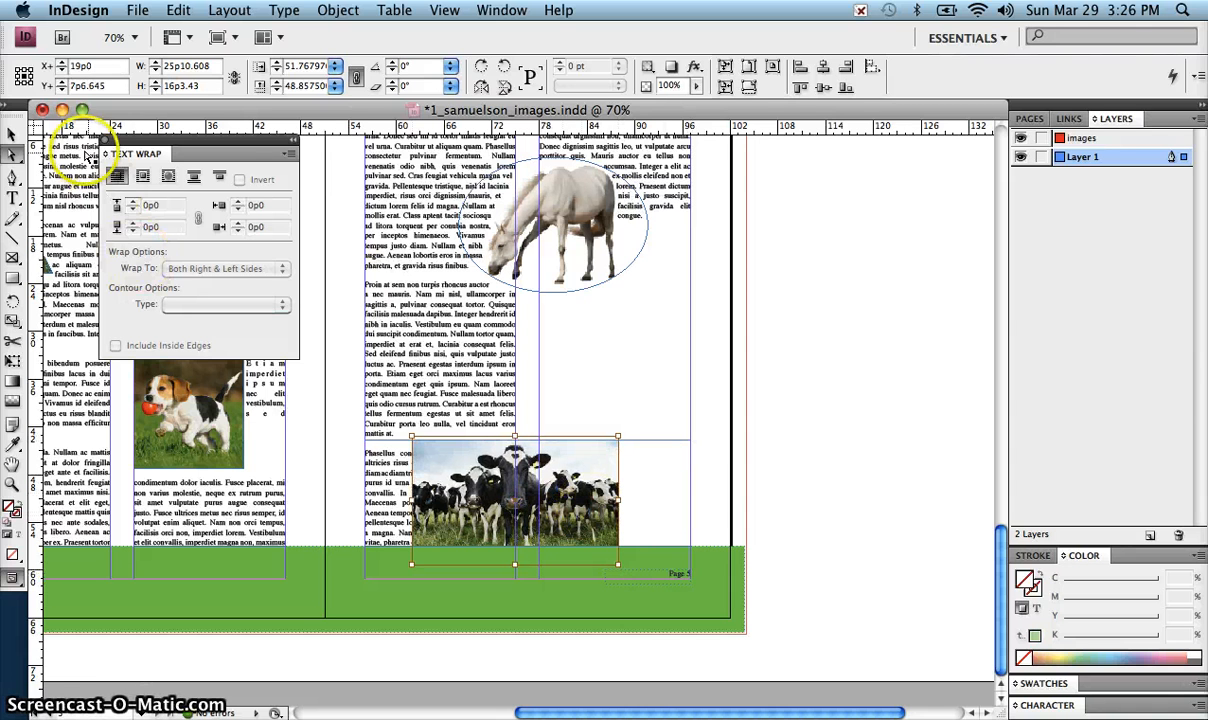
Narrow the cow image's frame from both sides to about 25p4.5 wide so it fits the picture.
click(660, 490)
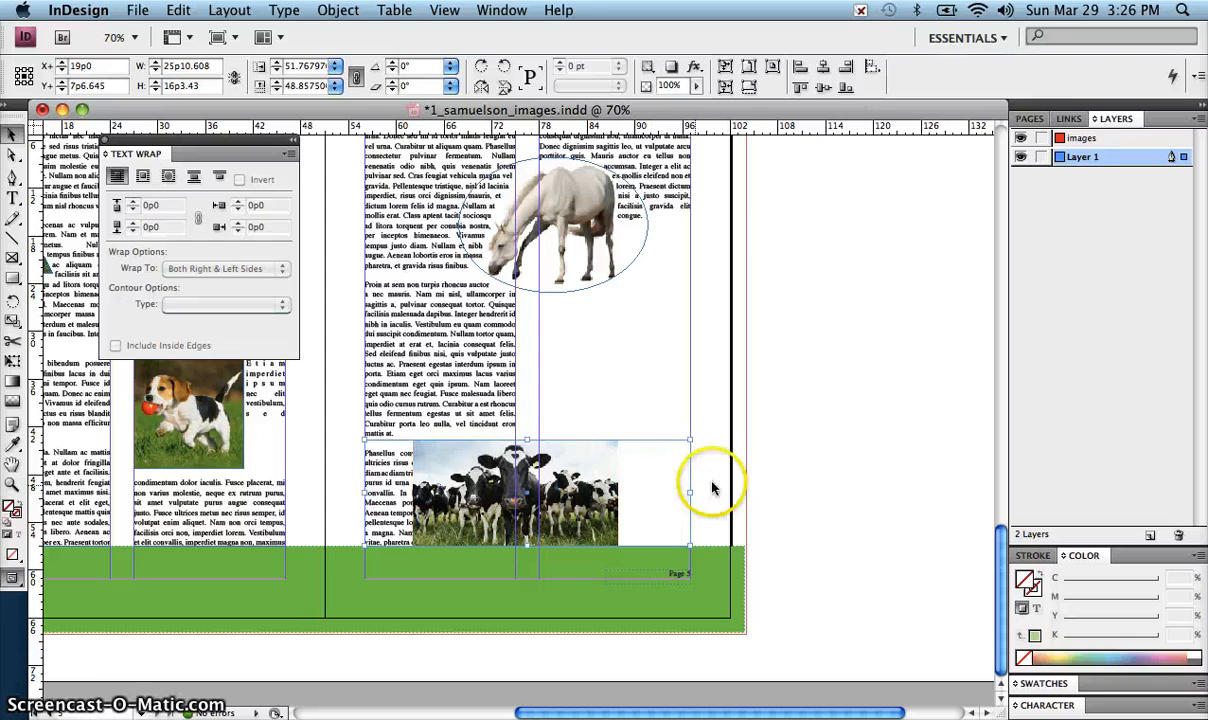
drag(684, 492, 615, 492)
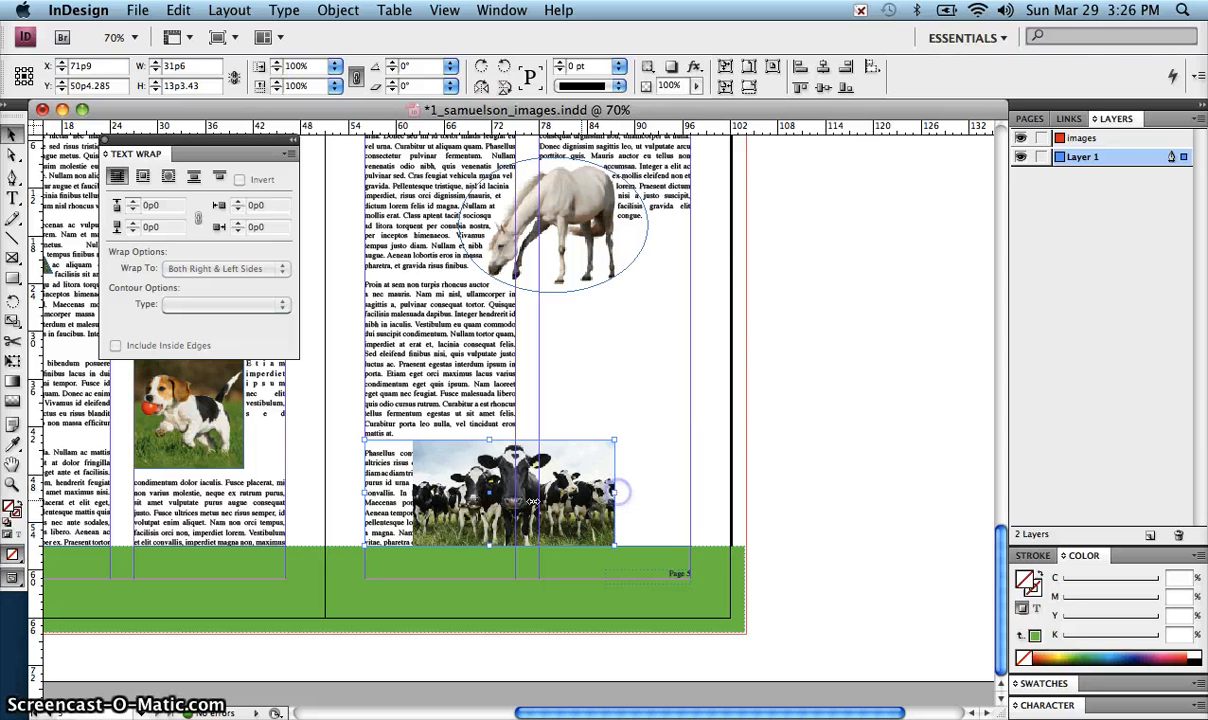
drag(366, 493, 384, 494)
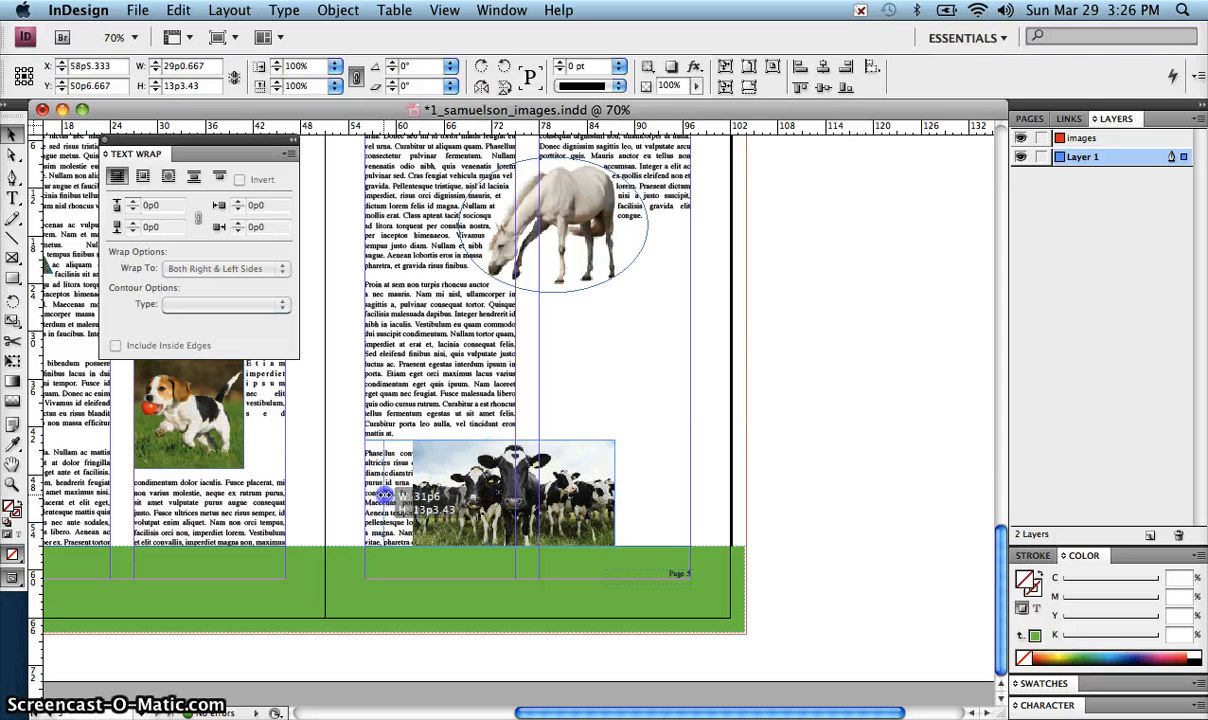
drag(412, 495, 414, 495)
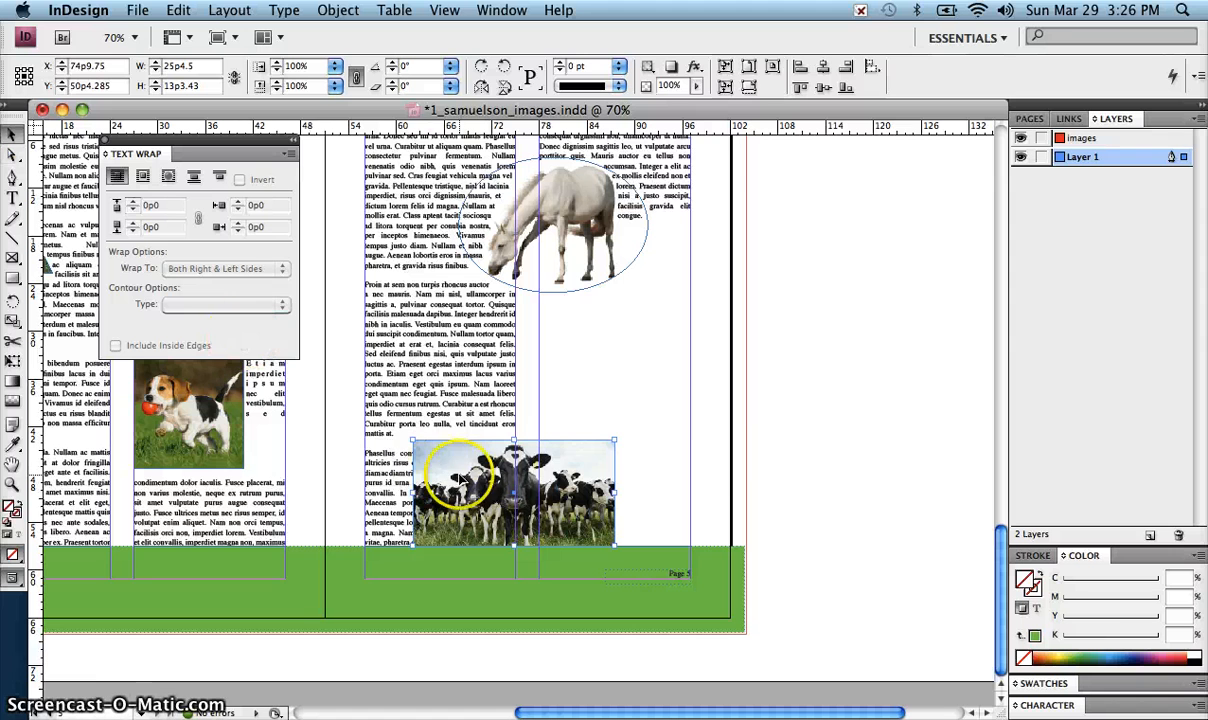
Move the cow image's frame so it is centered between the two columns at X 76p6.
click(788, 462)
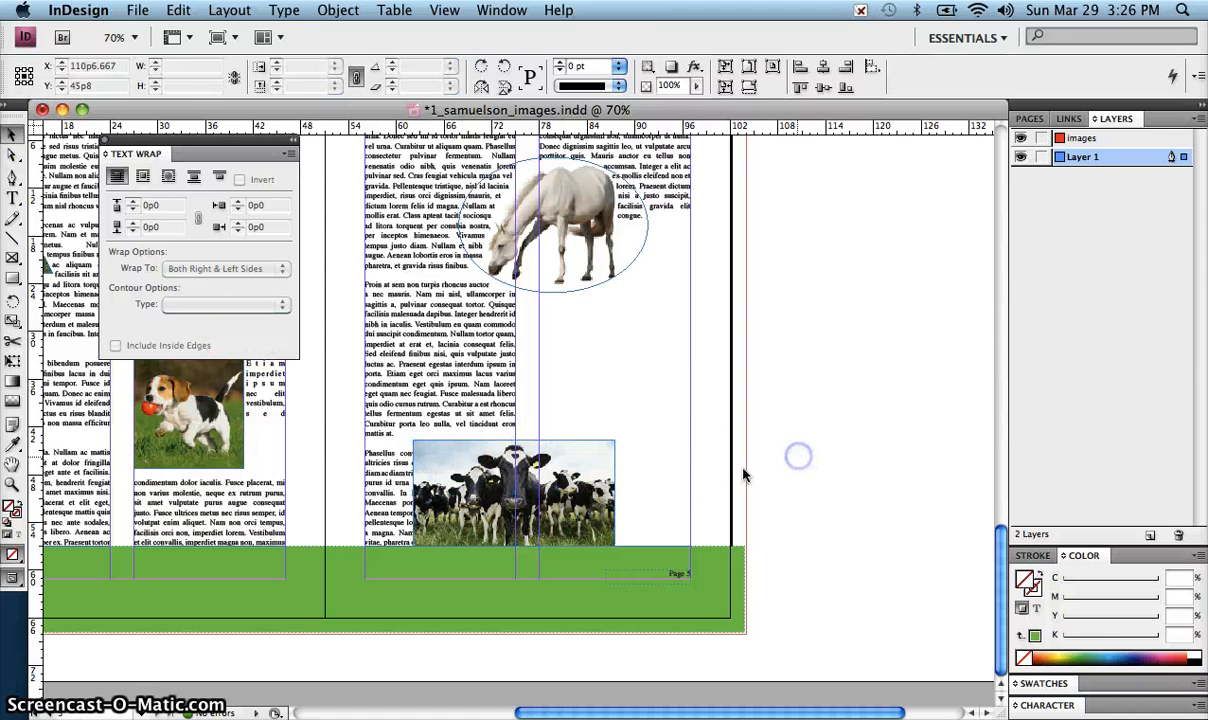
click(579, 506)
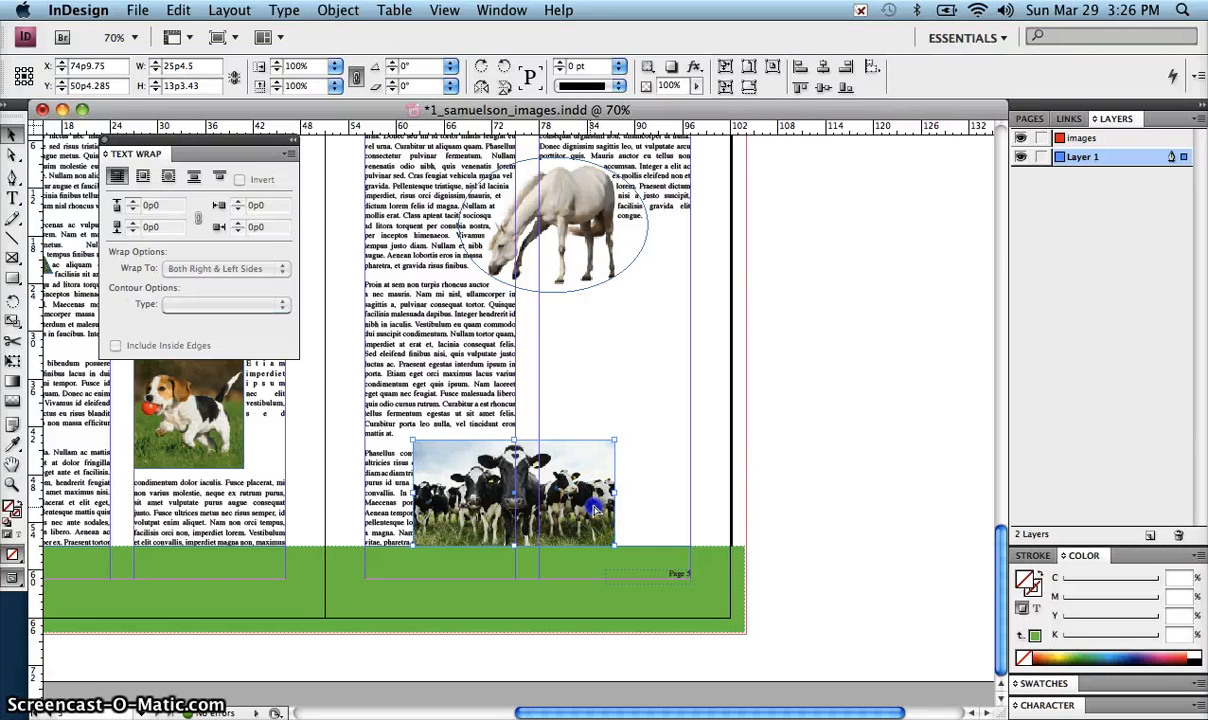
drag(594, 508, 603, 510)
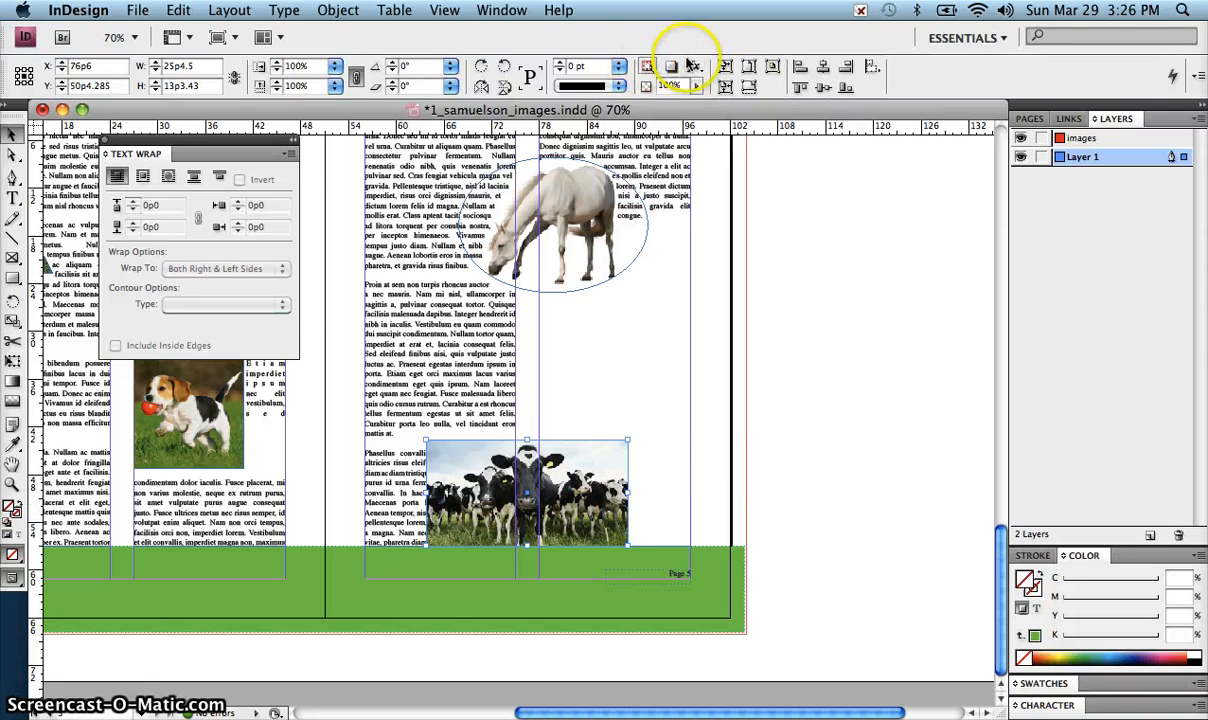
Wrap the text around the cow frame's bounding box with a 0p4 offset on all sides.
click(142, 179)
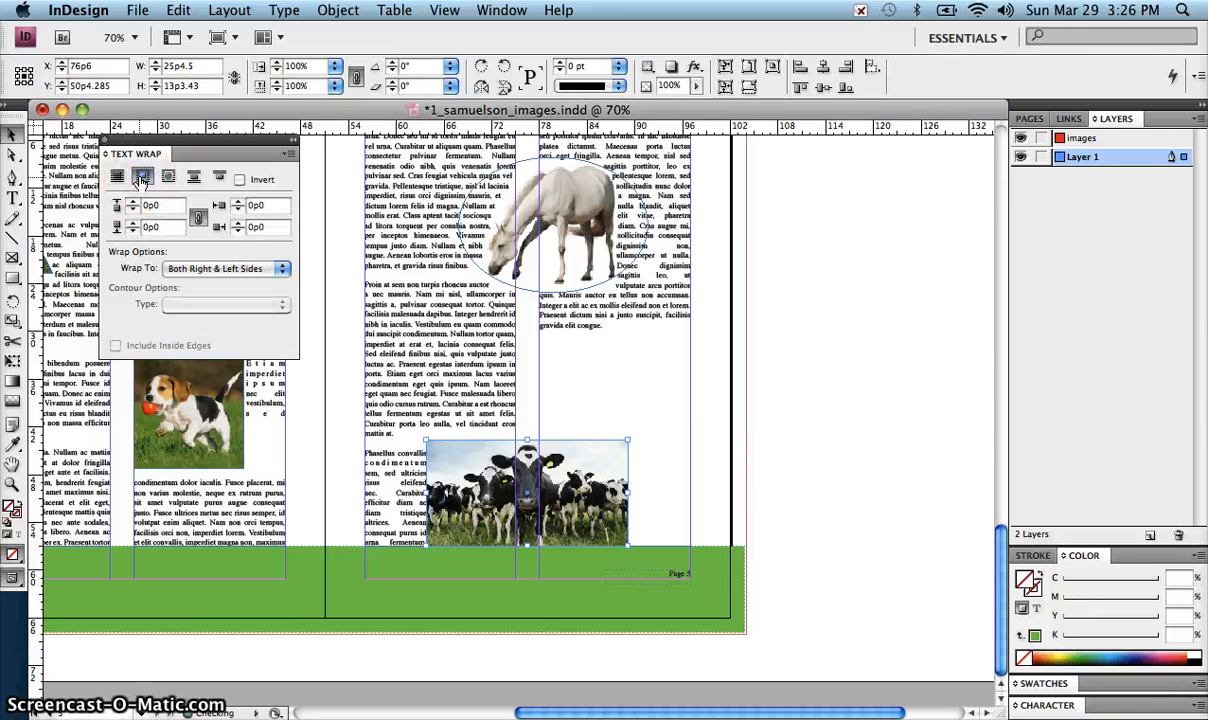
click(133, 201)
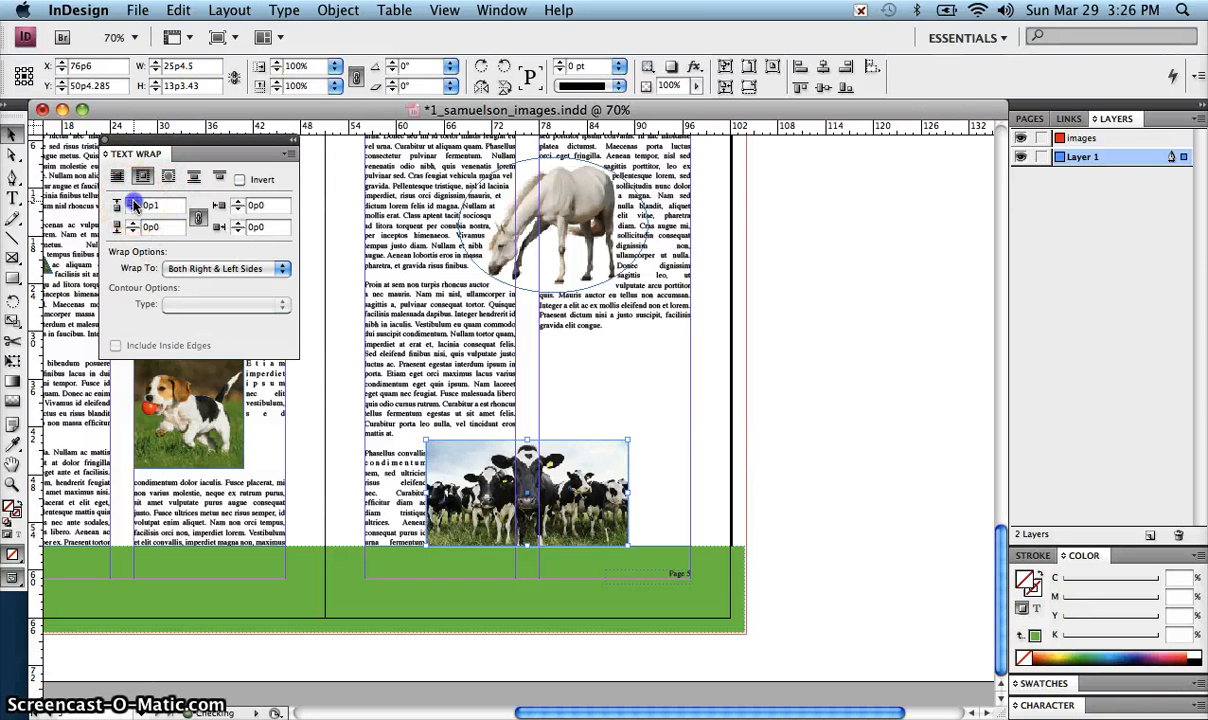
click(133, 201)
click(133, 201)
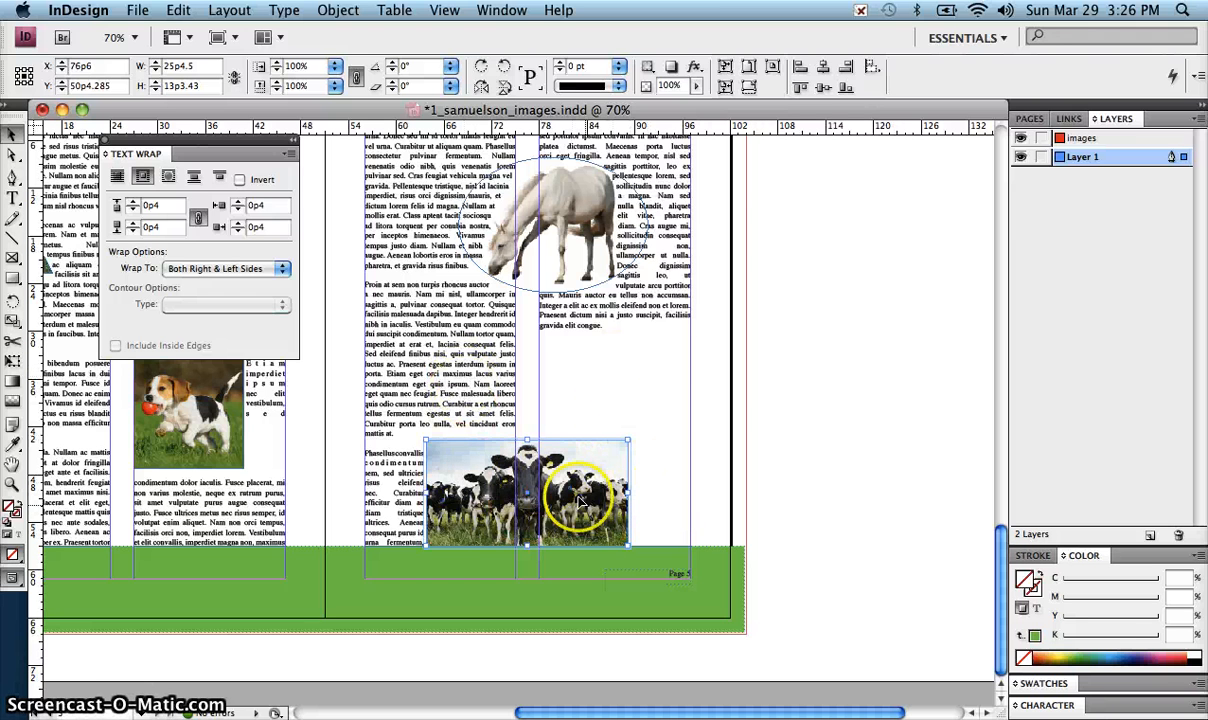
Shorten page 5's first-column text frame to about 34p9 so it ends above the cows, and select the cow image's frame.
click(420, 378)
click(457, 570)
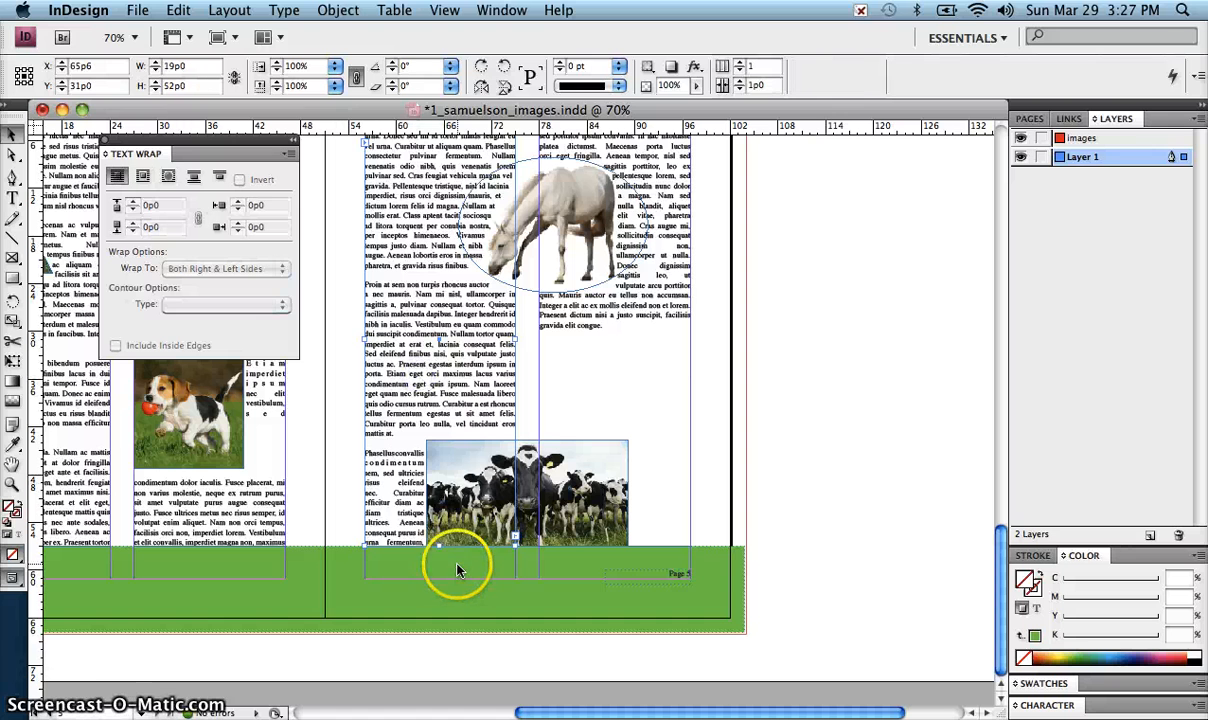
drag(438, 545, 441, 501)
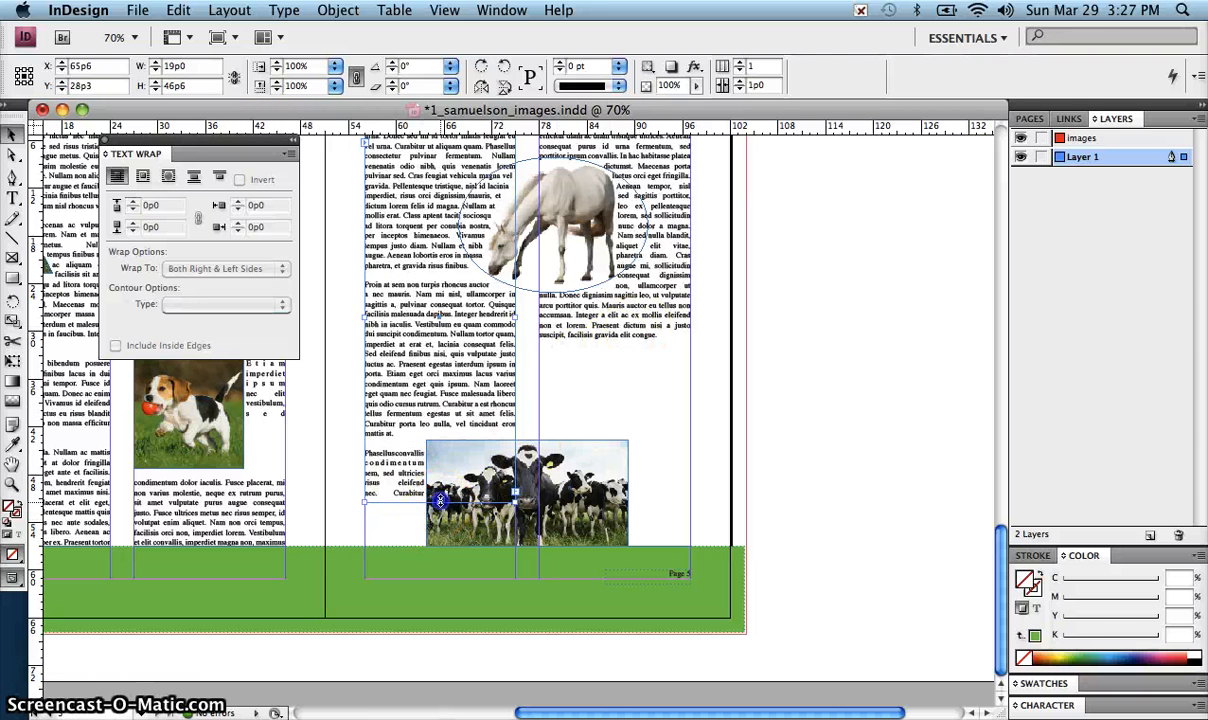
drag(440, 500, 443, 408)
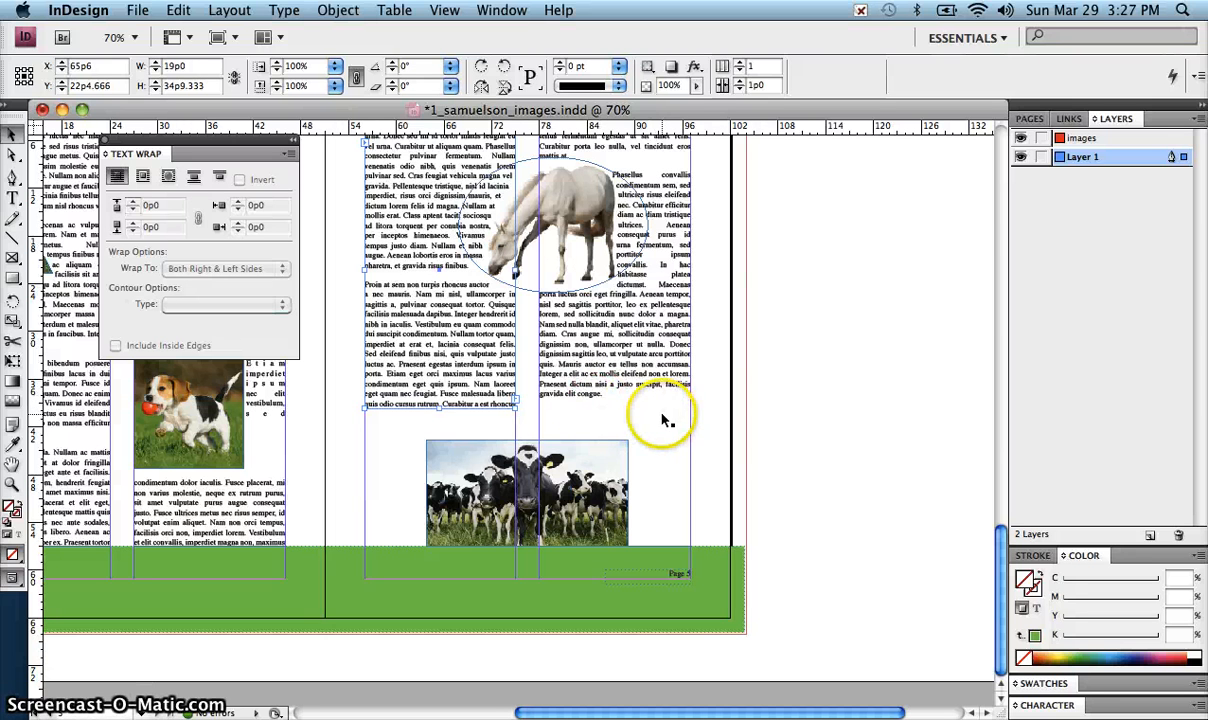
click(578, 467)
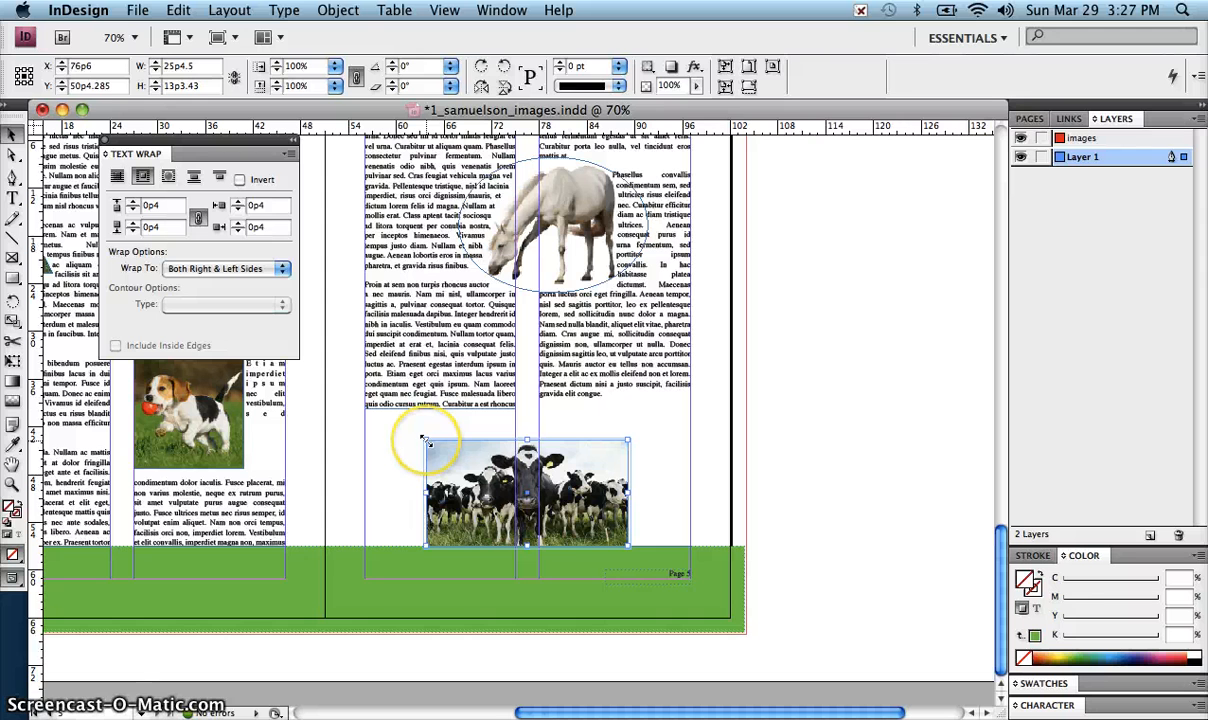
Enlarge the cow image's frame to about 37p4.5 wide by 17p10.5 high and center it at X 76p6.
drag(426, 440, 368, 414)
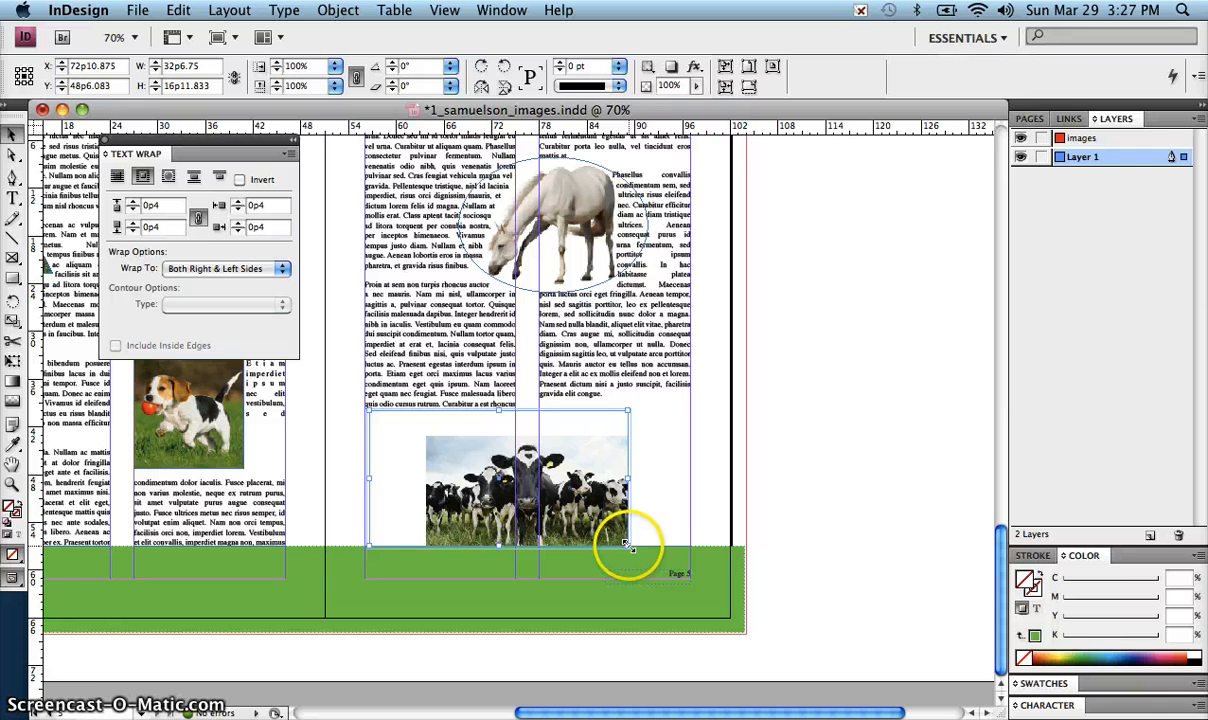
drag(628, 545, 666, 552)
drag(582, 506, 591, 503)
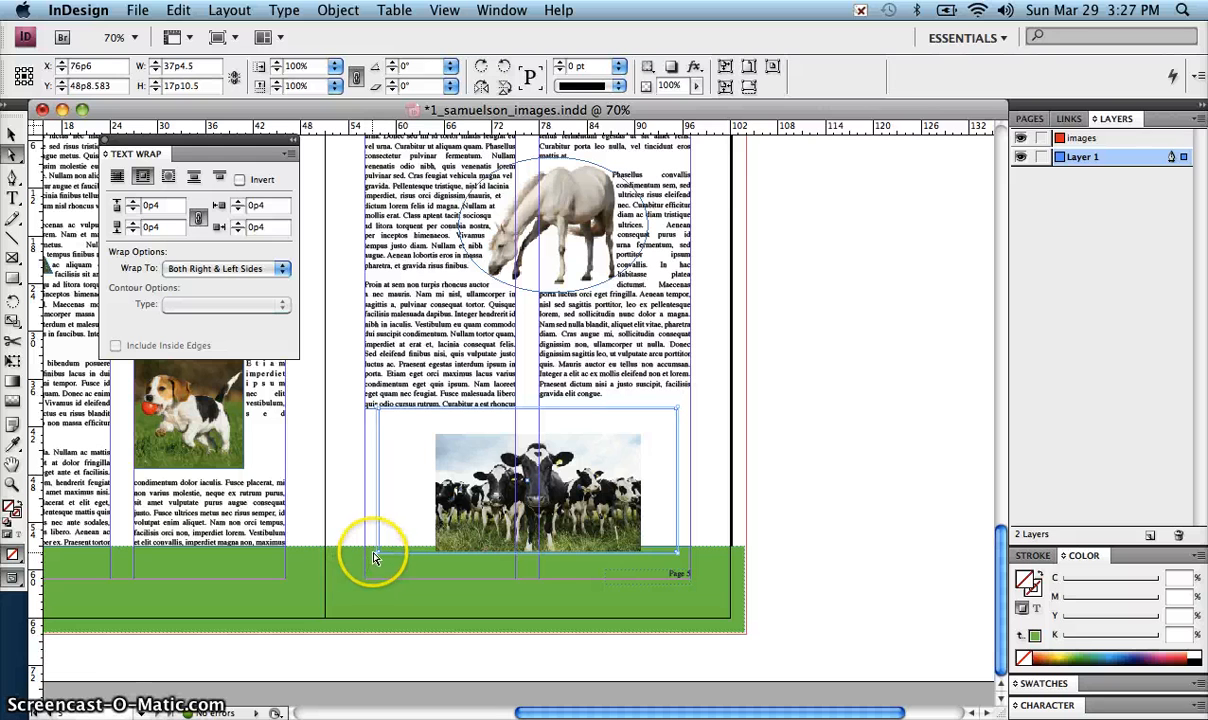
drag(380, 558, 331, 553)
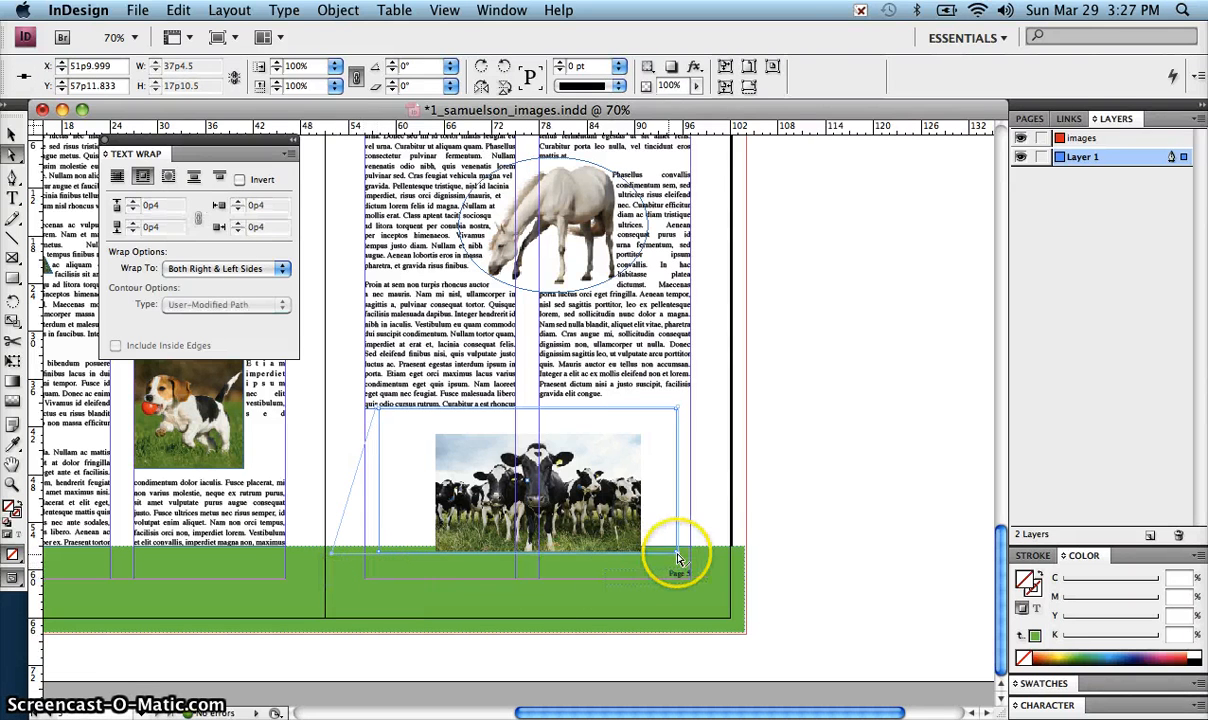
drag(679, 557, 760, 606)
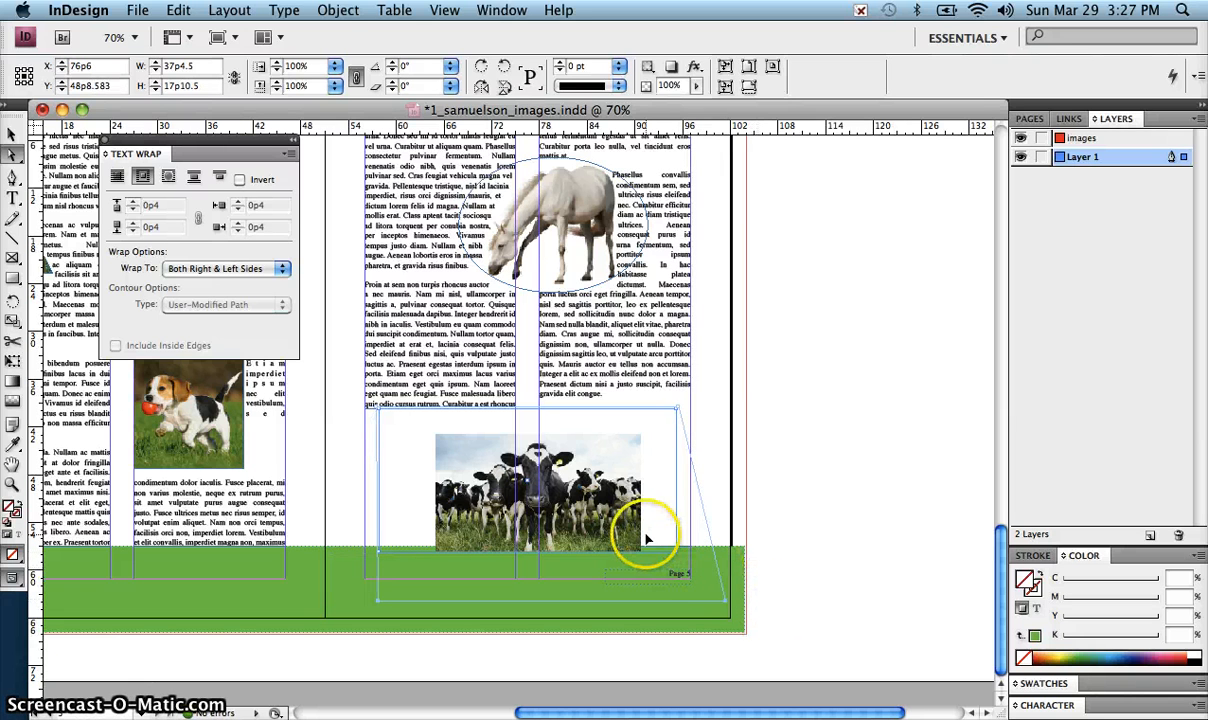
key(super+z)
Scale the cow image inside its frame to about 40p10 wide by 25p8 high and reposition it to fill the frame.
click(565, 476)
click(640, 437)
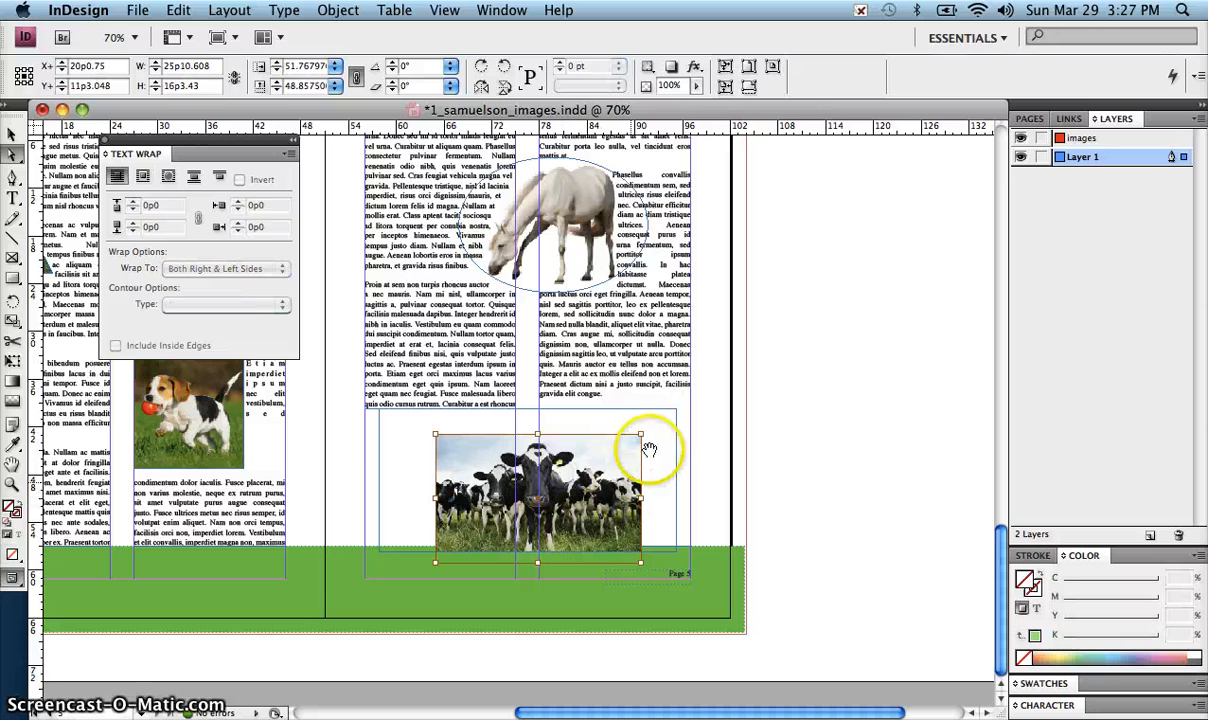
drag(640, 437, 776, 391)
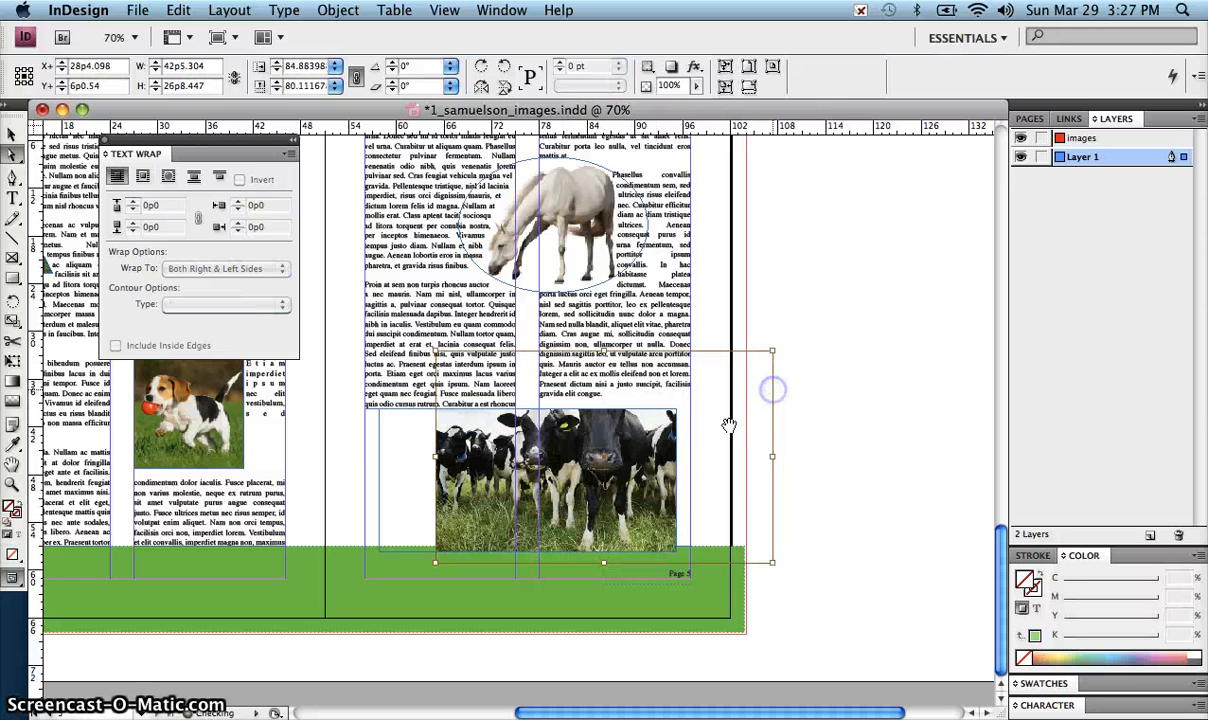
drag(607, 466, 546, 505)
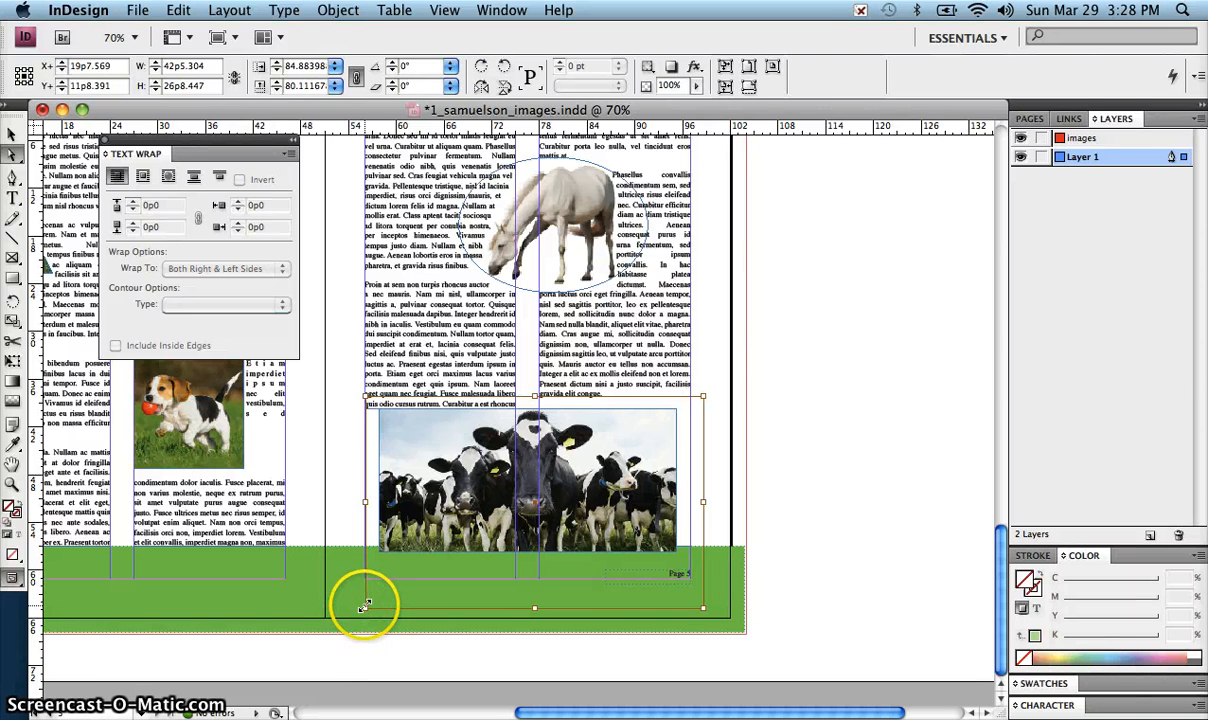
drag(365, 607, 378, 599)
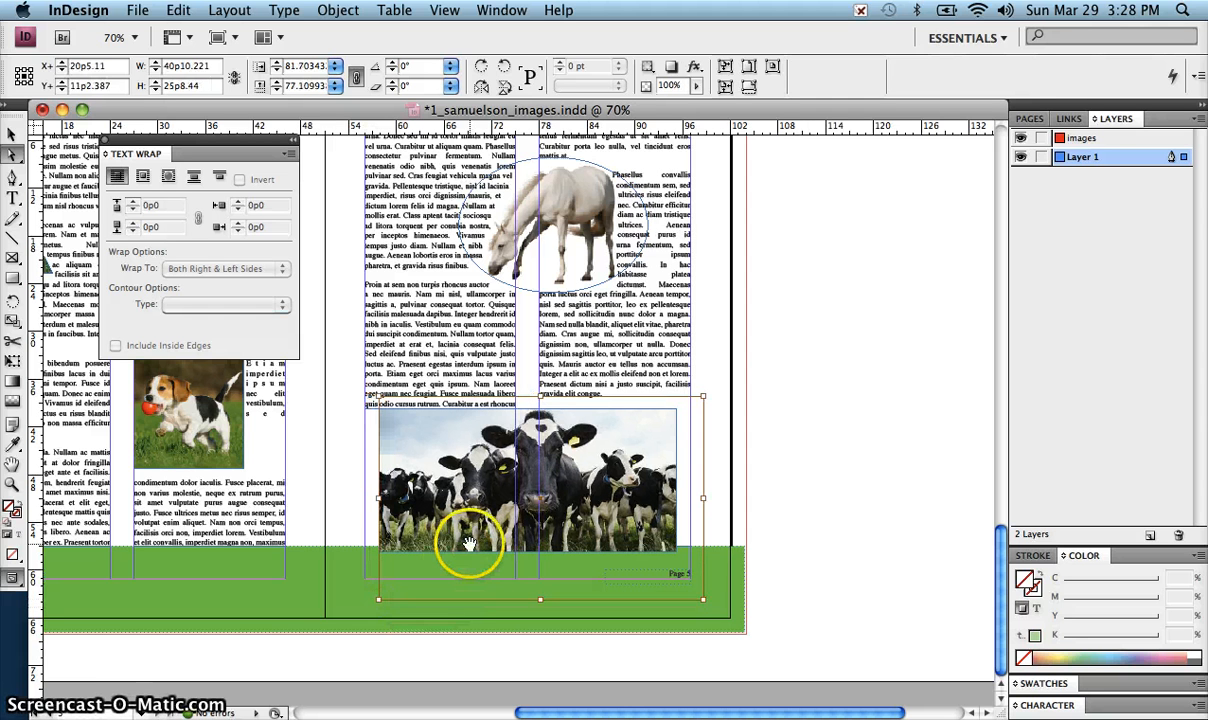
drag(467, 546, 475, 534)
click(756, 499)
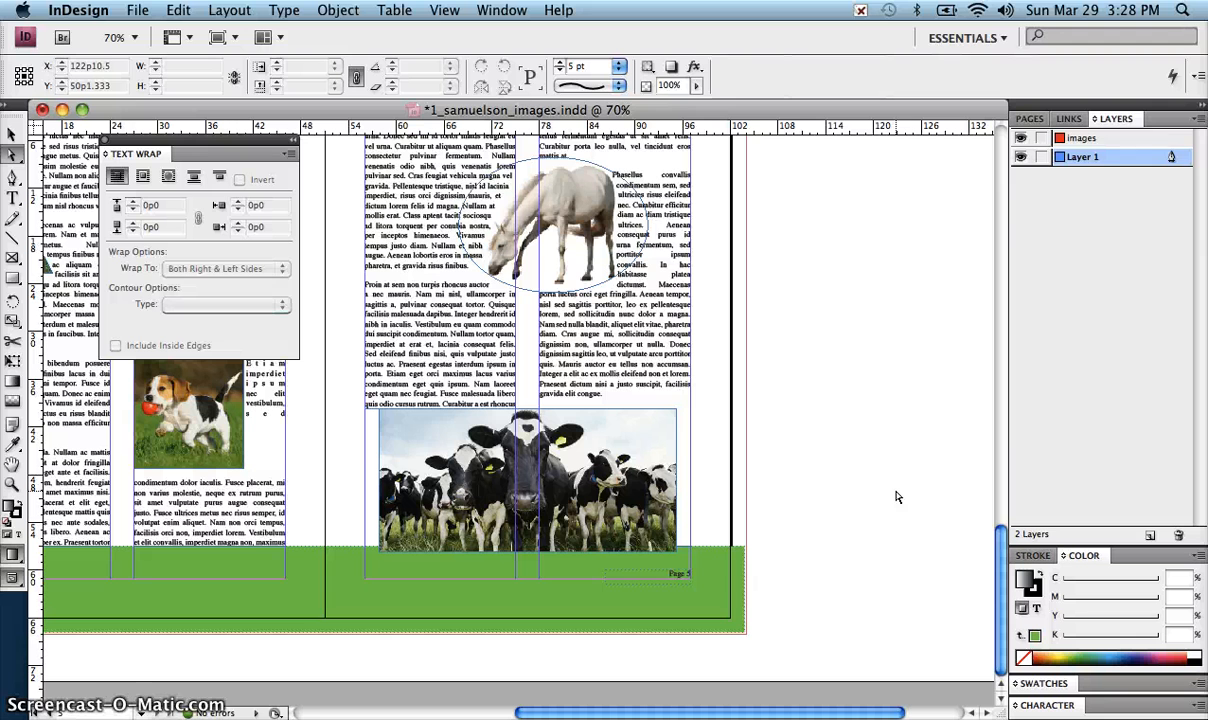
click(1027, 121)
click(1166, 198)
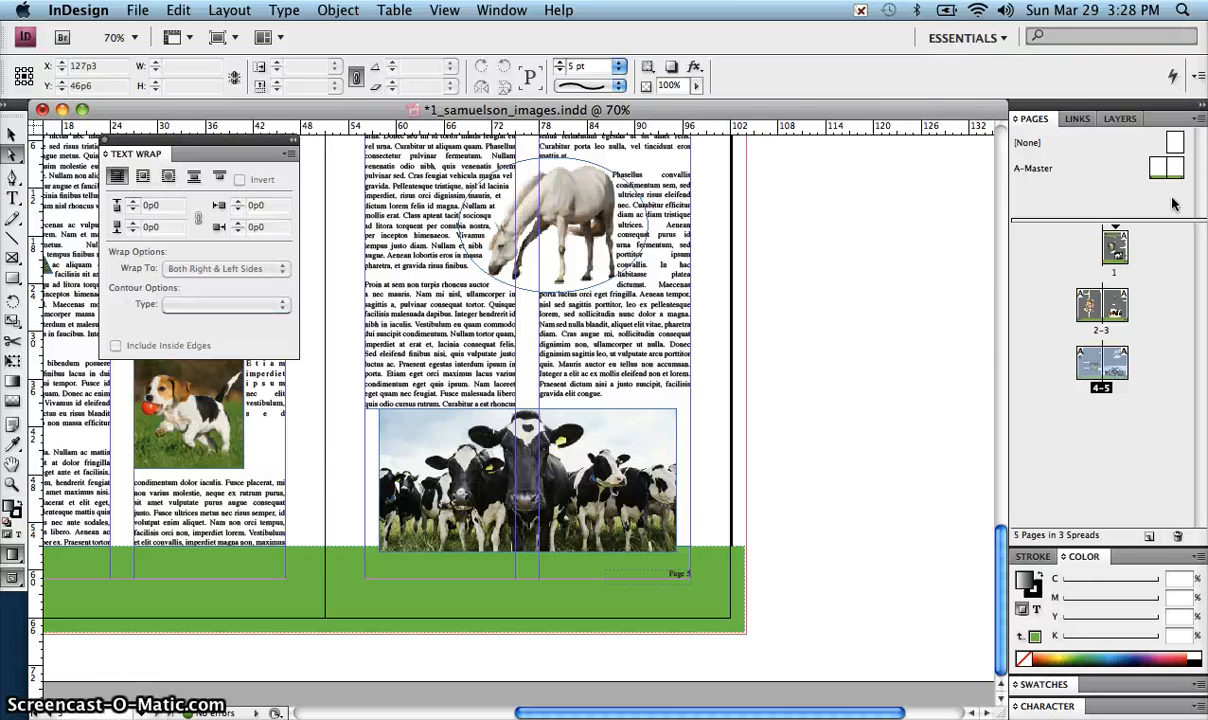
click(283, 10)
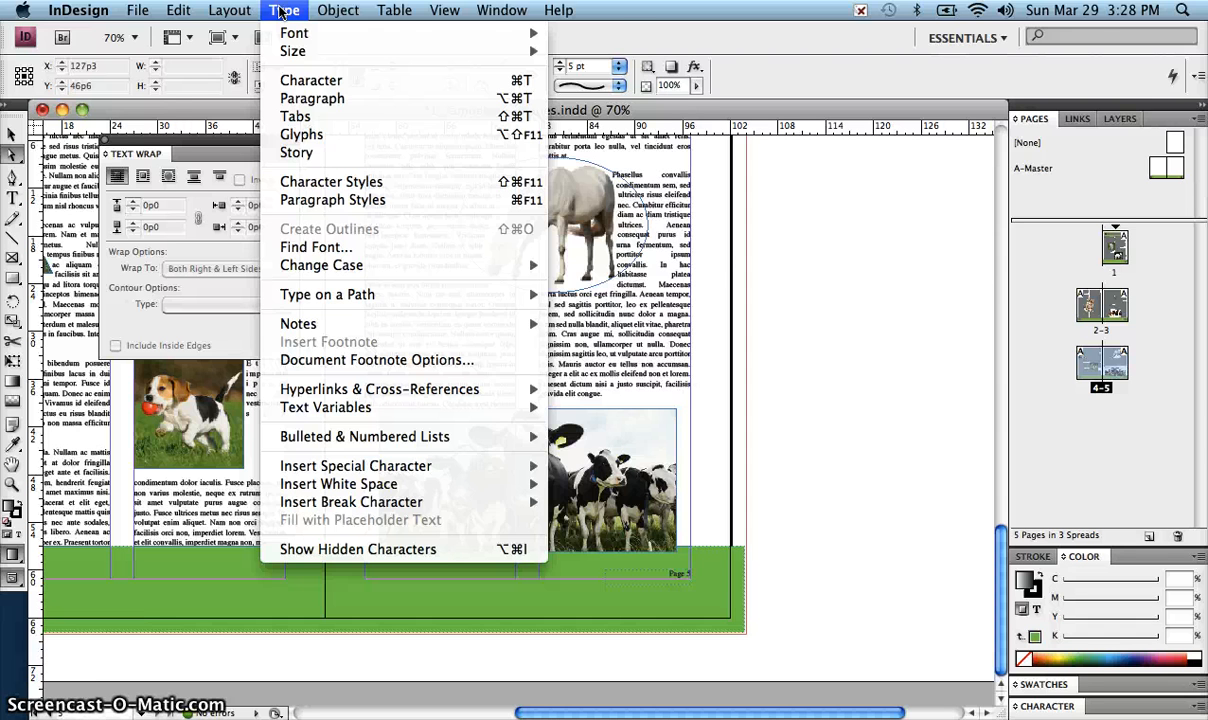
mouse_move(458, 12)
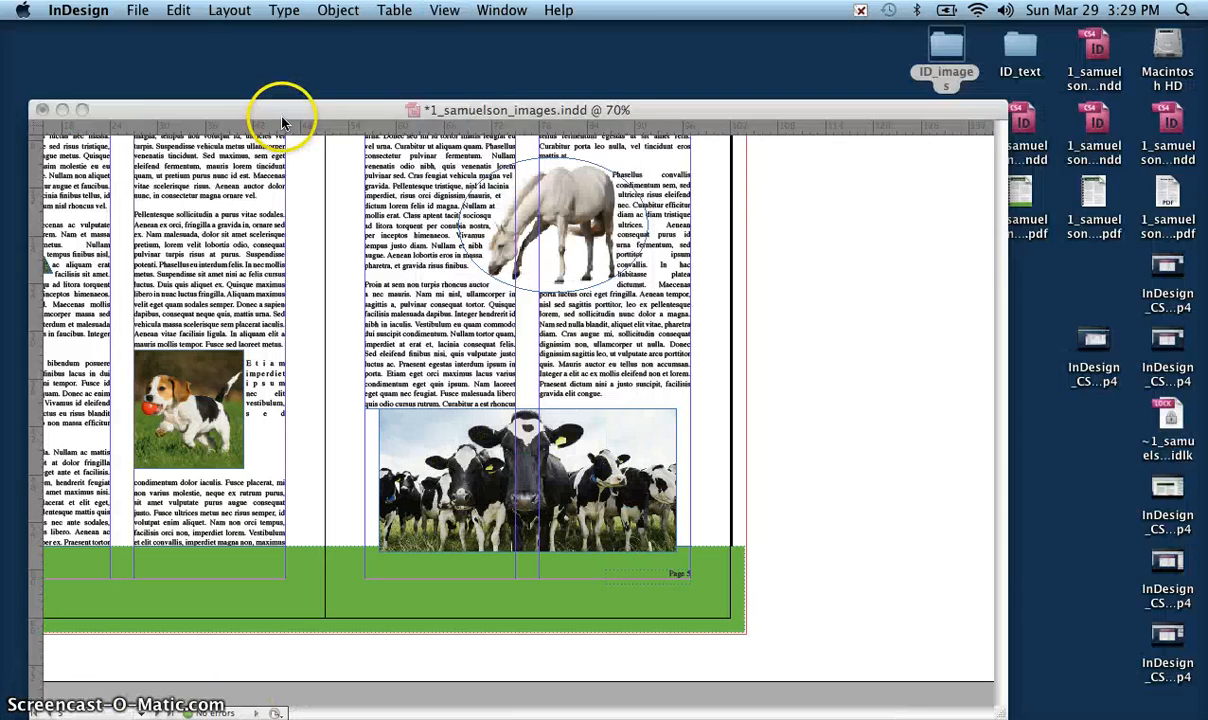
click(283, 117)
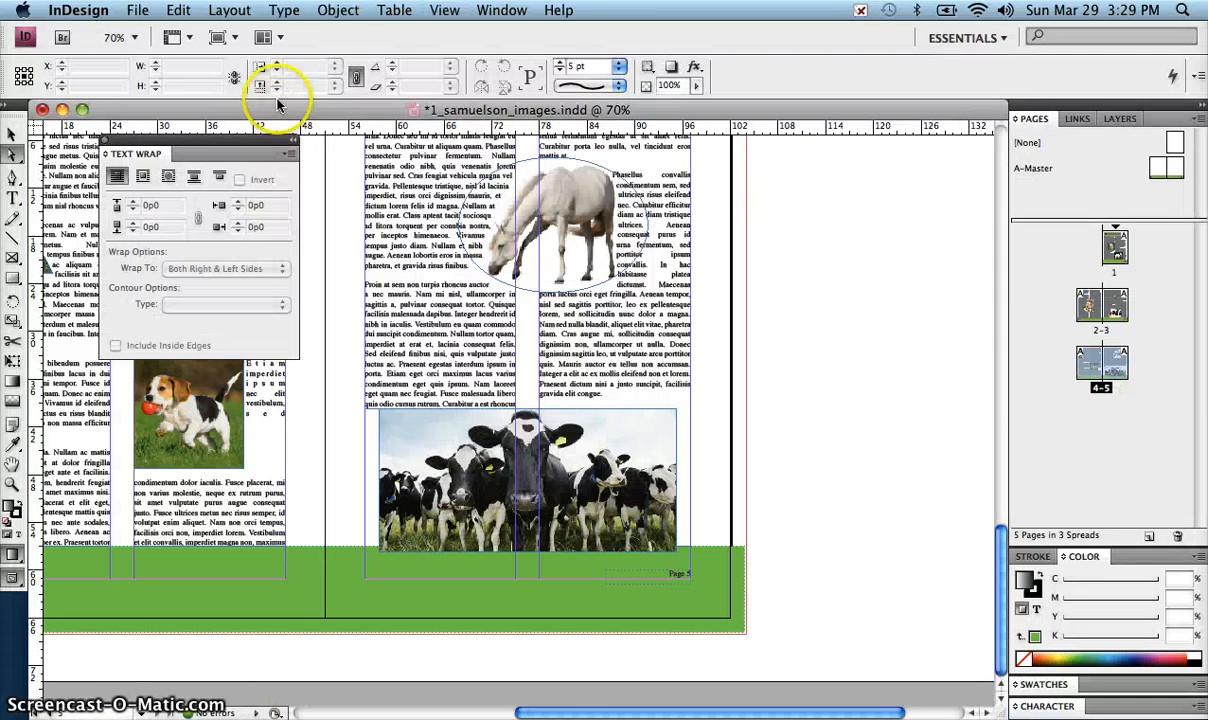
click(178, 11)
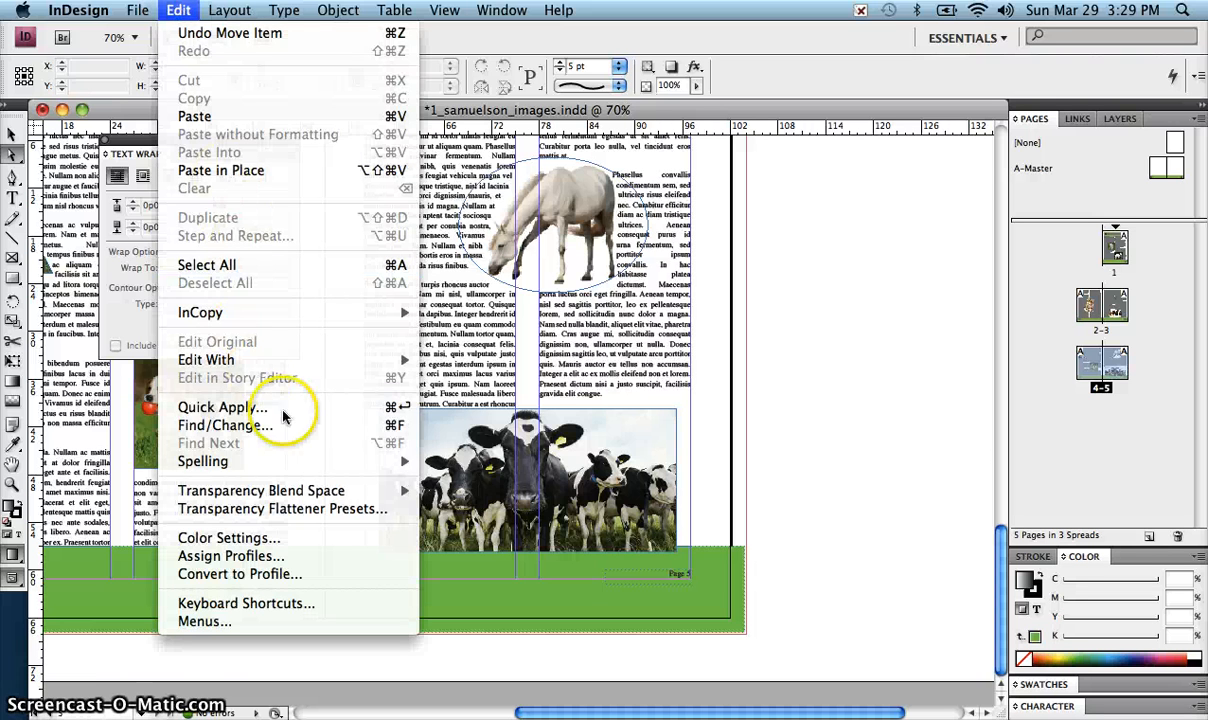
mouse_move(288, 463)
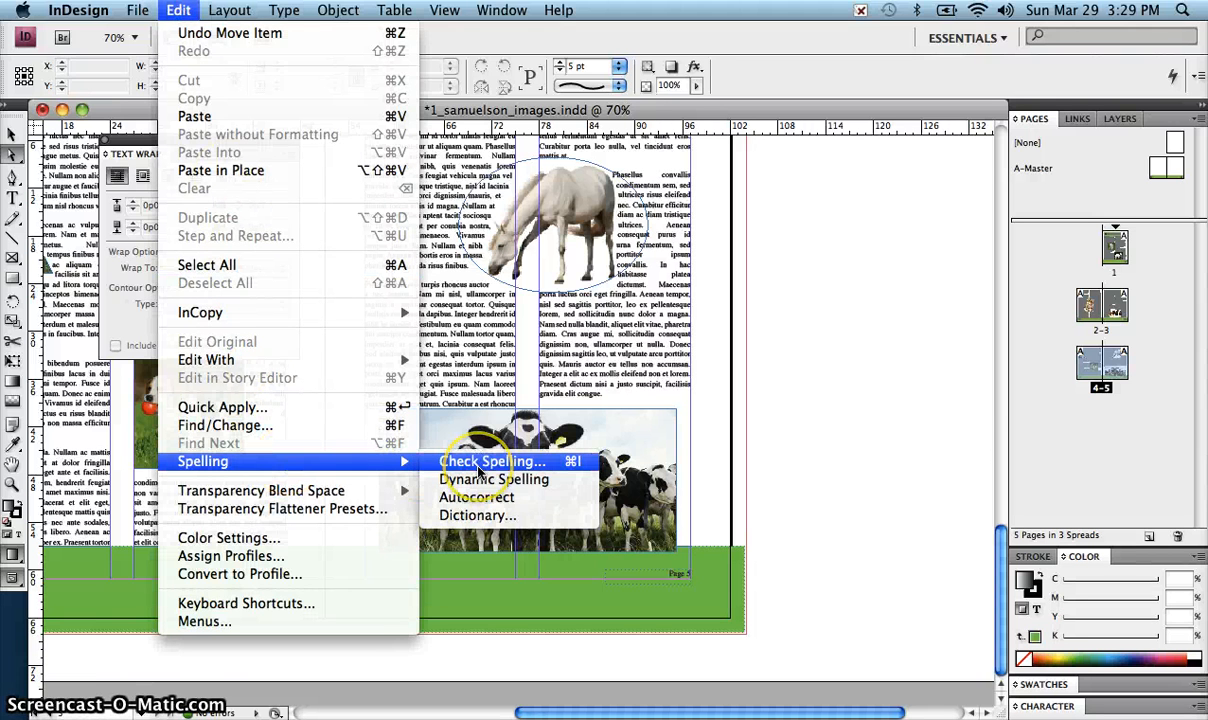
click(657, 408)
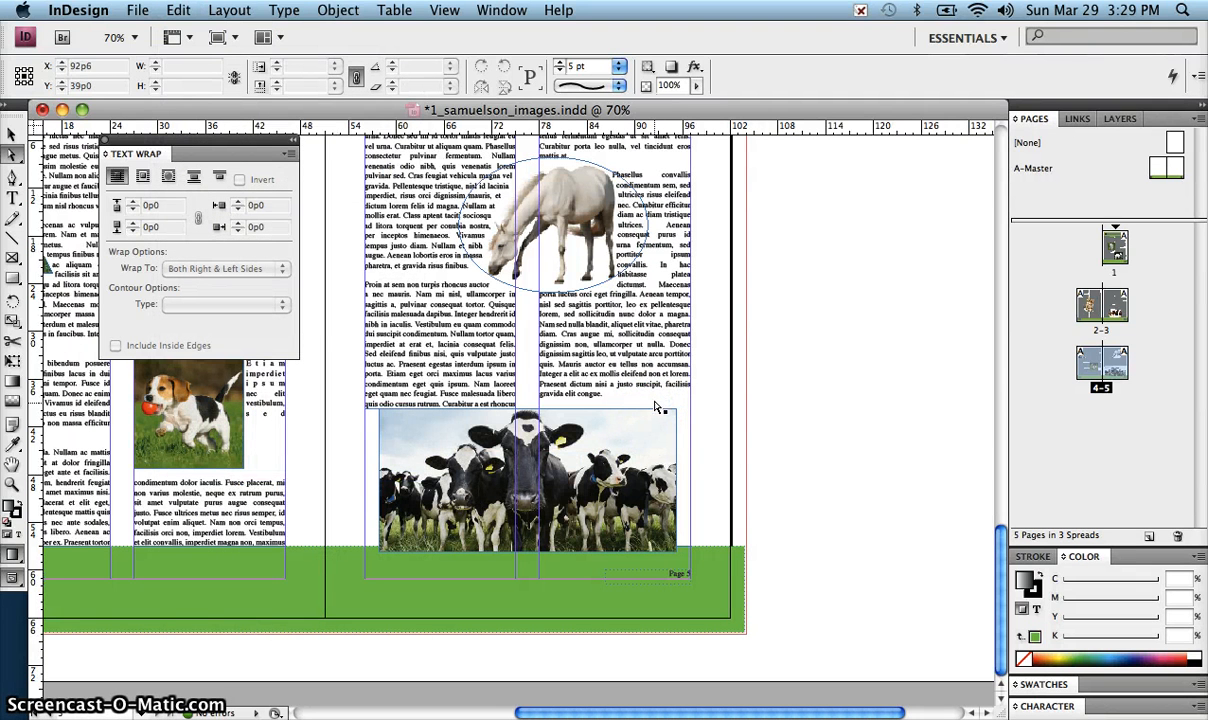
click(797, 606)
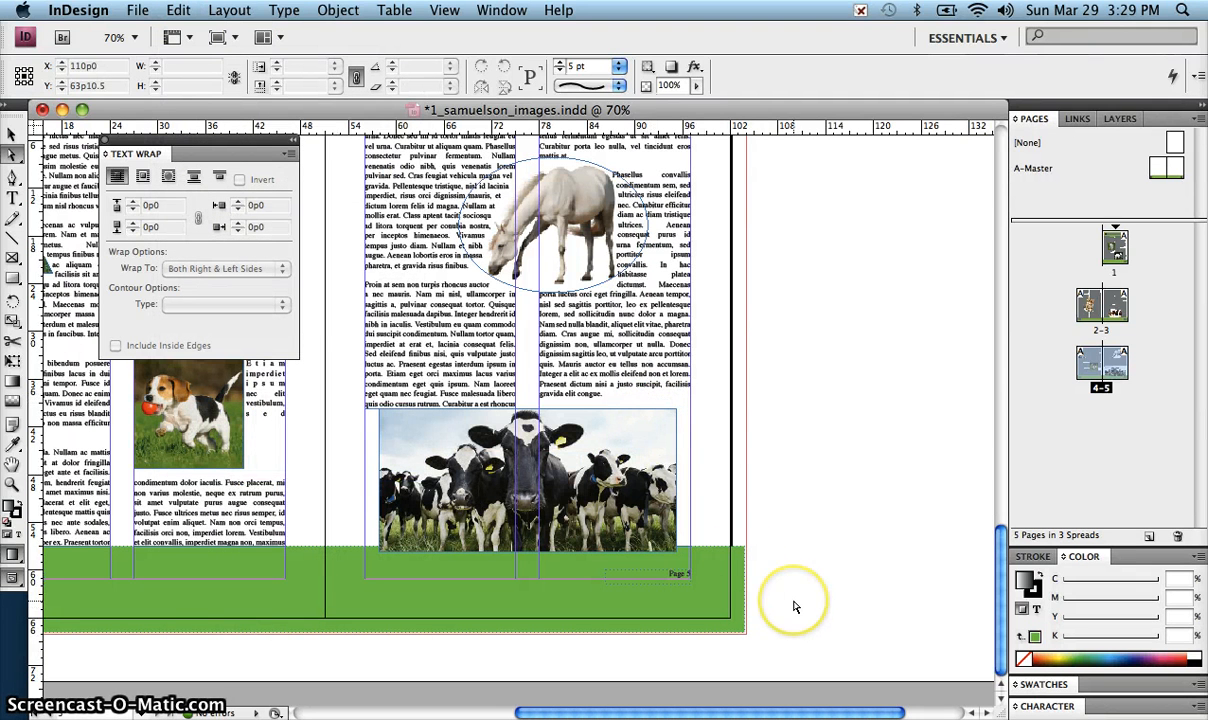
Save the document and export all its pages to the Desktop as an Adobe PDF with the High Quality Print preset.
key(super+s)
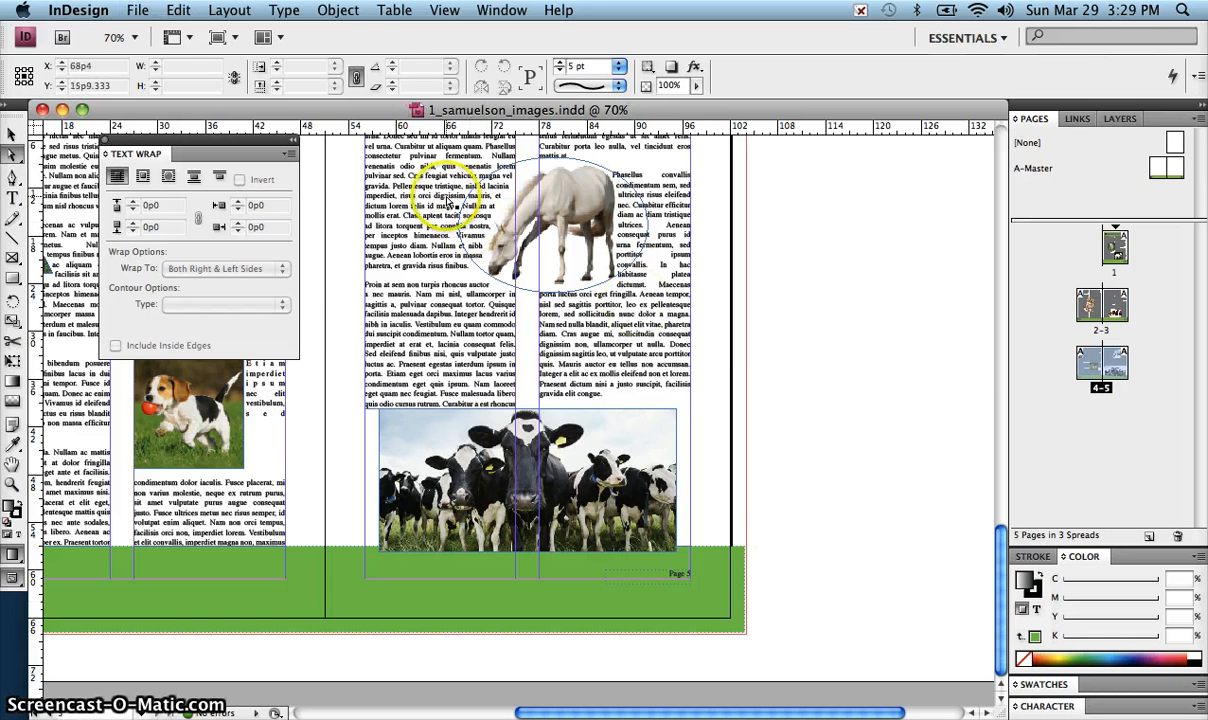
click(138, 12)
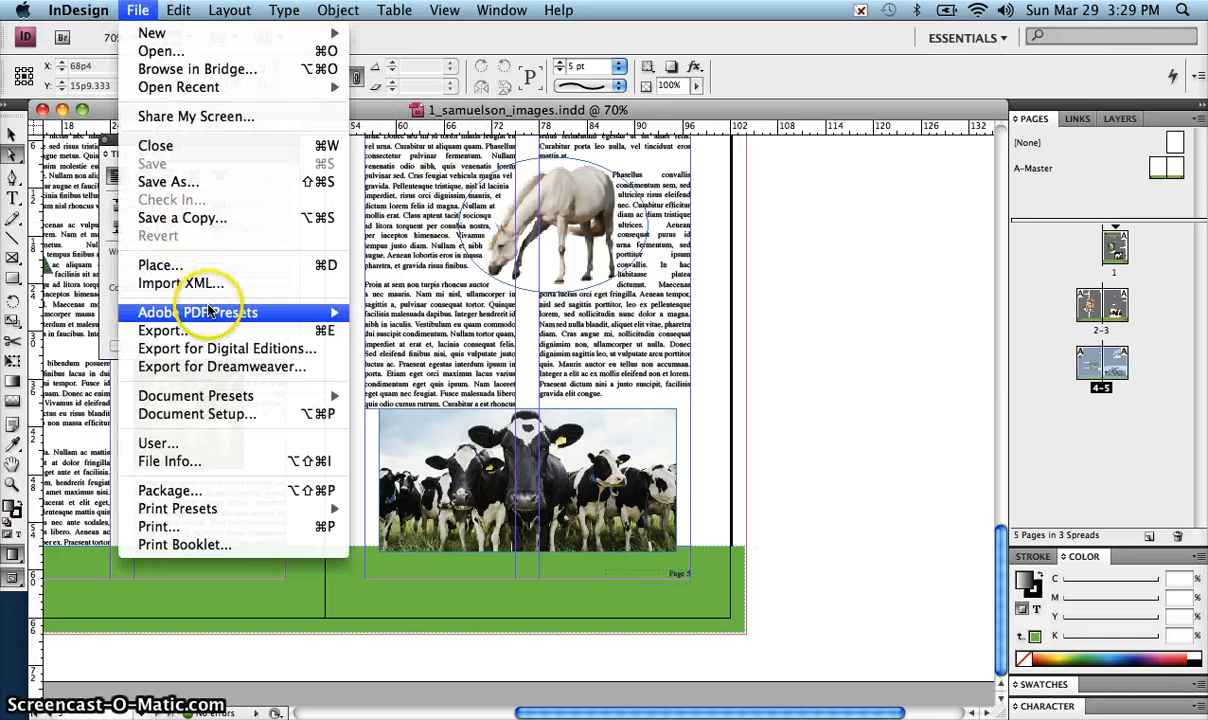
click(165, 330)
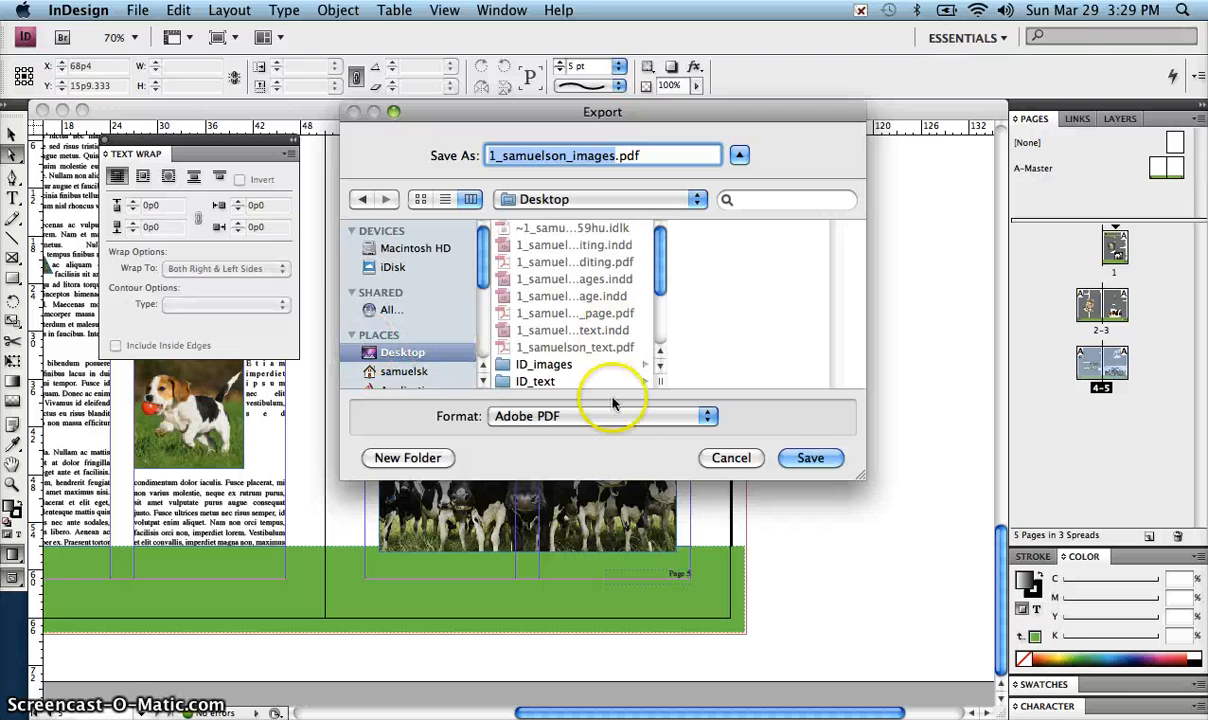
click(805, 458)
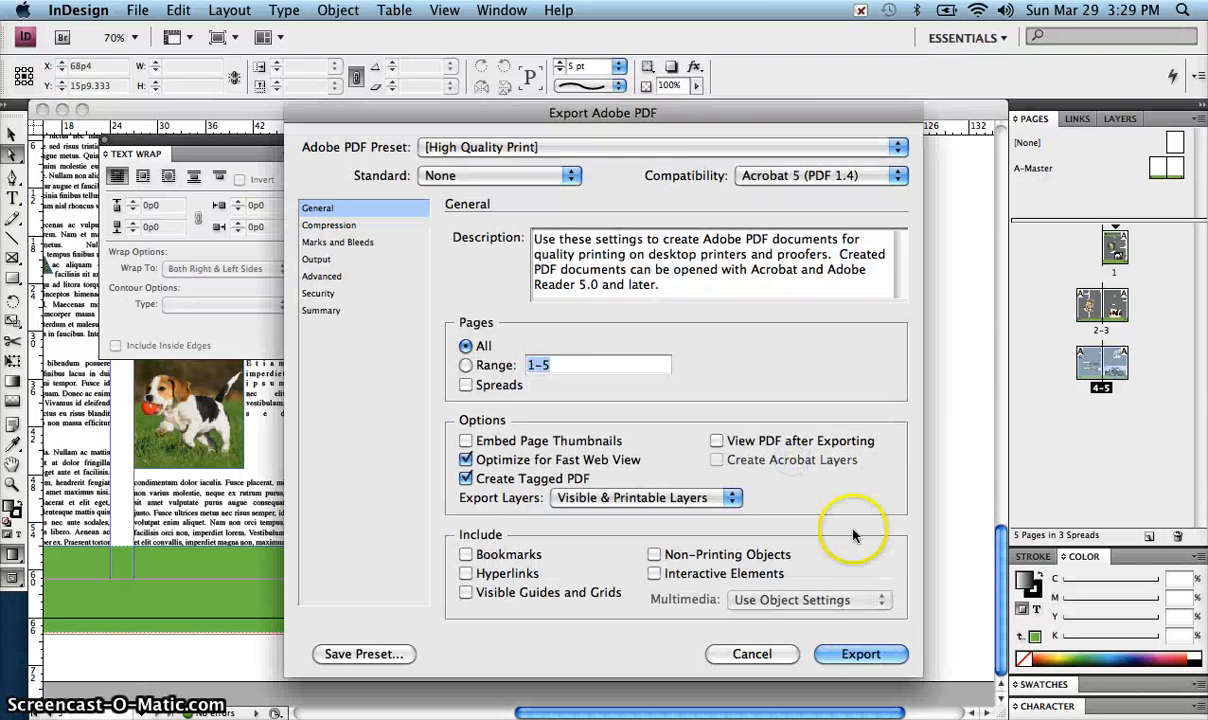
click(862, 654)
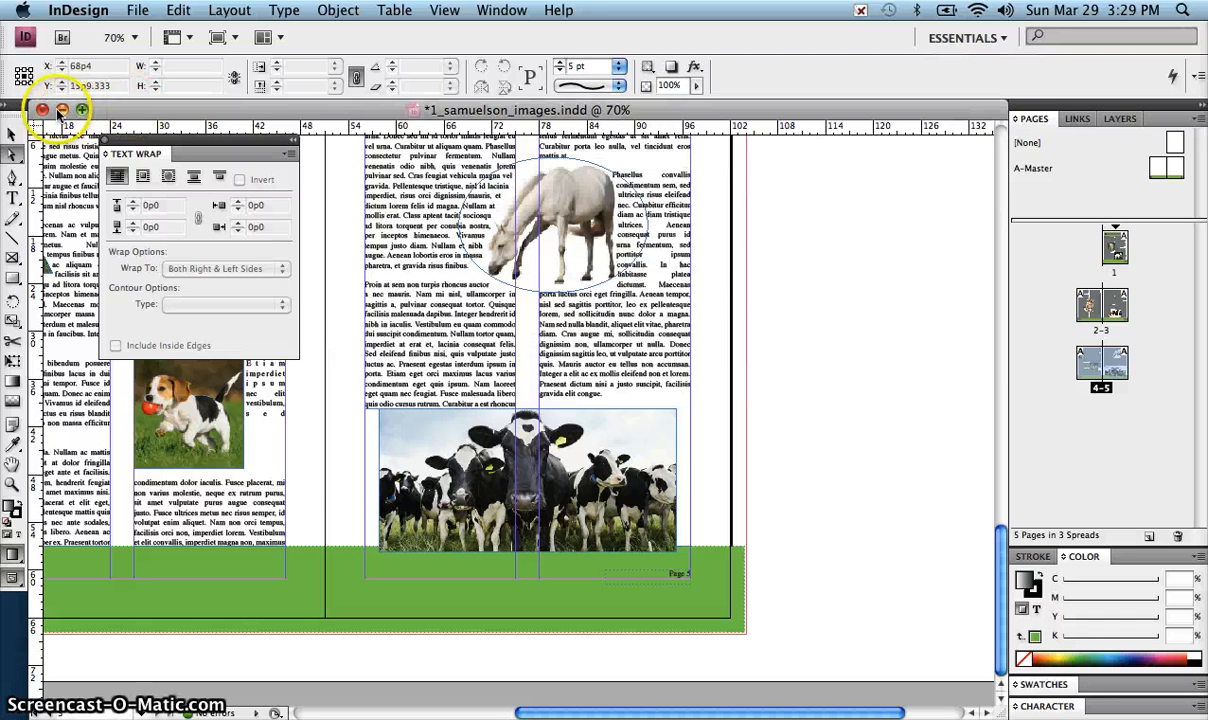
Close the document with its changes saved and switch to the desktop.
click(43, 110)
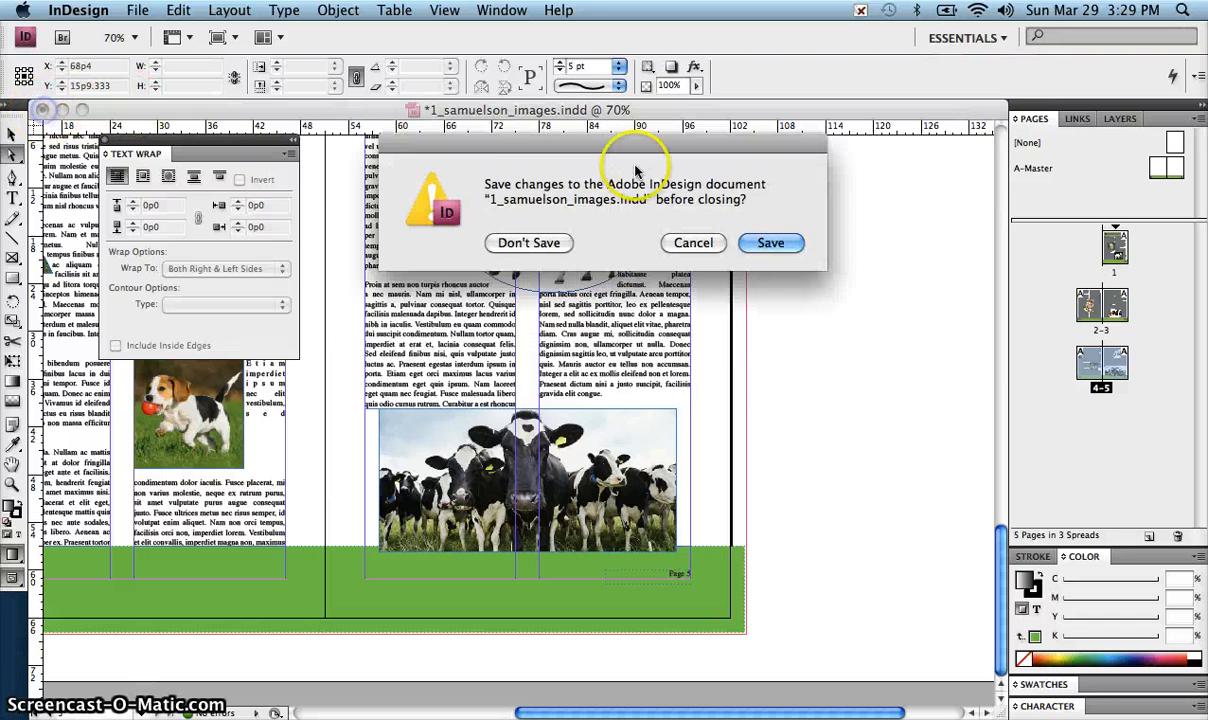
click(769, 241)
click(976, 256)
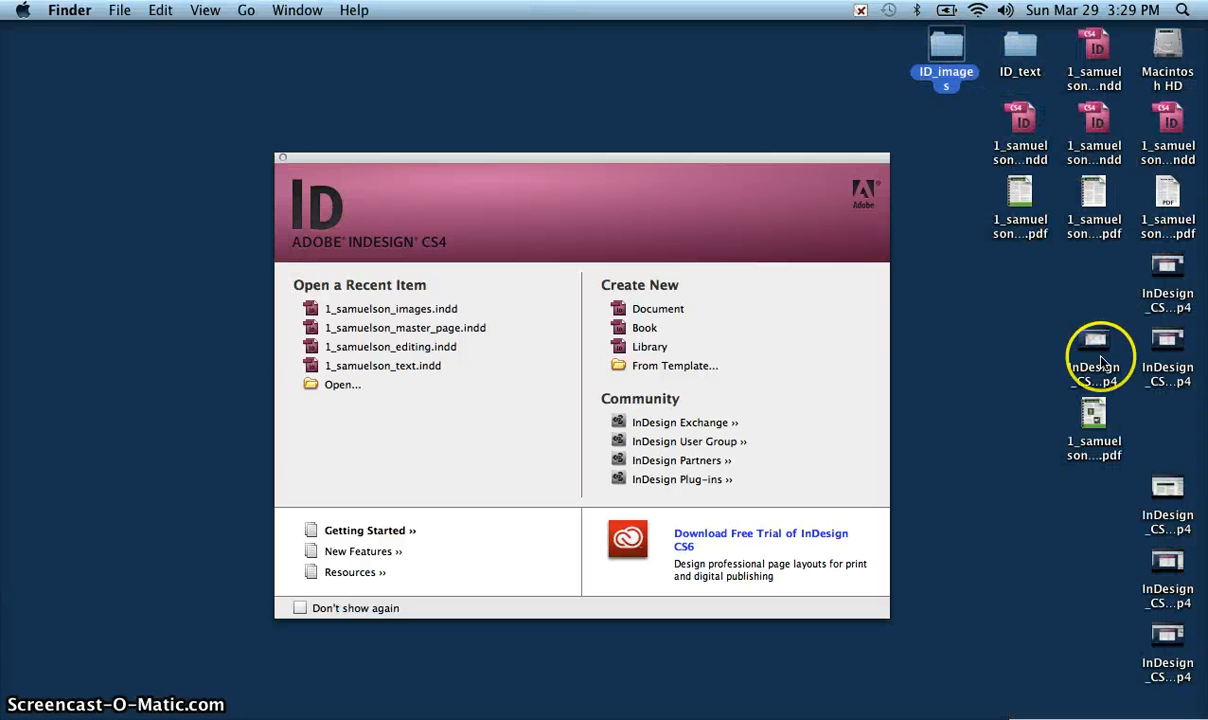
Open the exported PDF from the desktop in Adobe Reader and review its five pages at Zoom to Page Level.
drag(1094, 422, 940, 200)
double_click(940, 200)
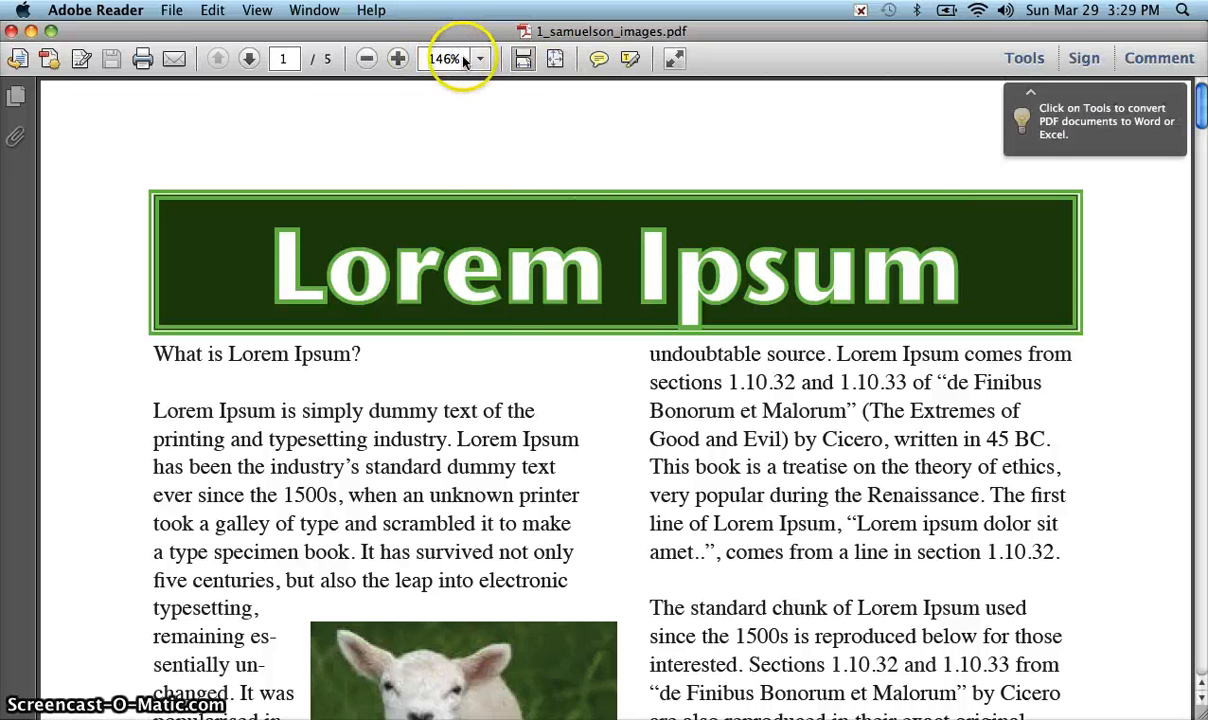
click(479, 60)
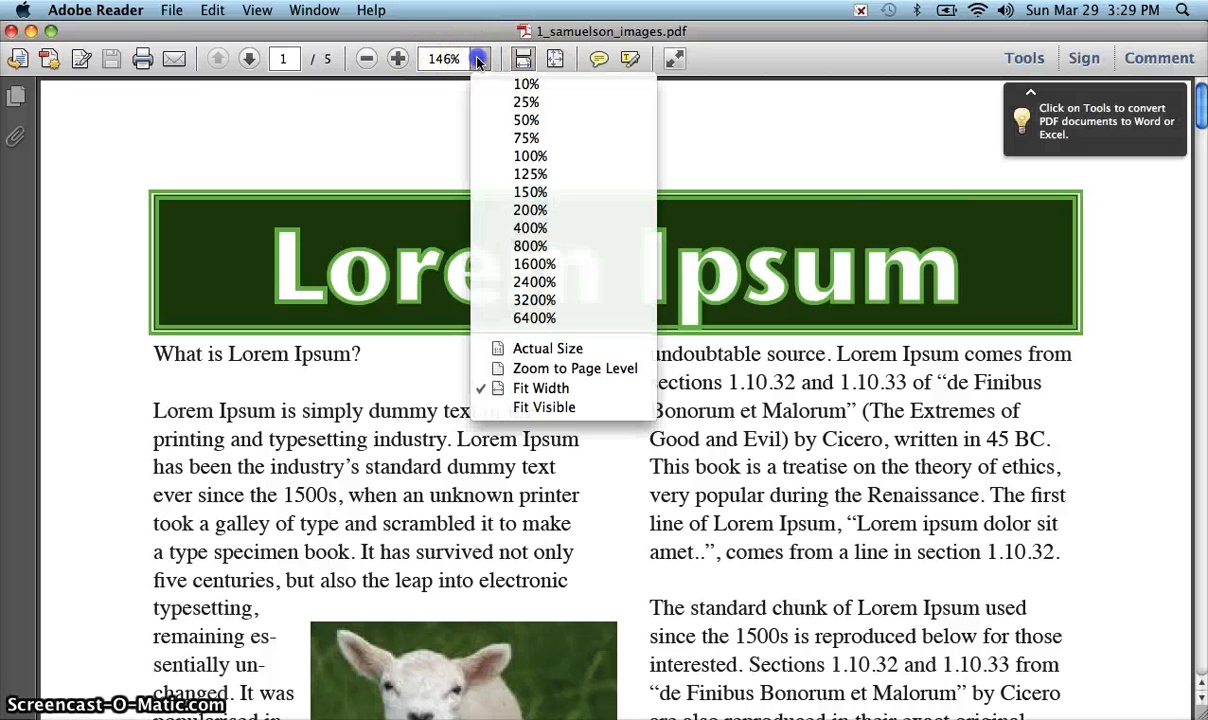
click(522, 369)
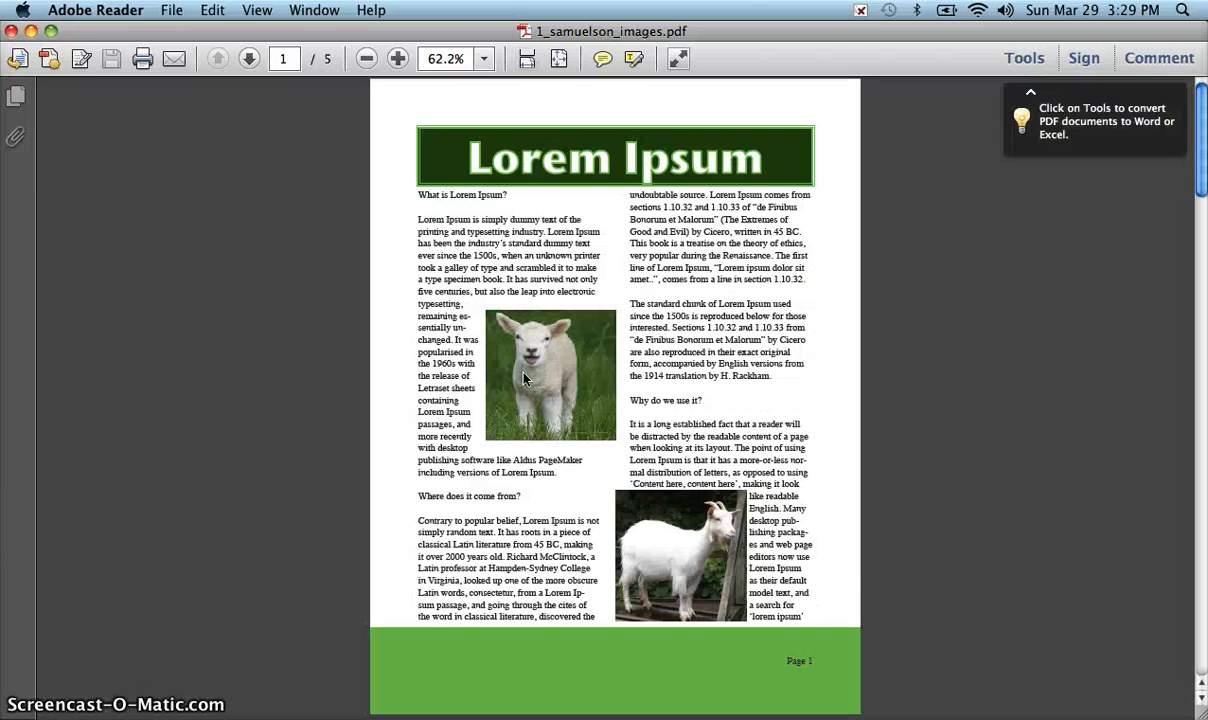
scroll(617, 378, down, 3)
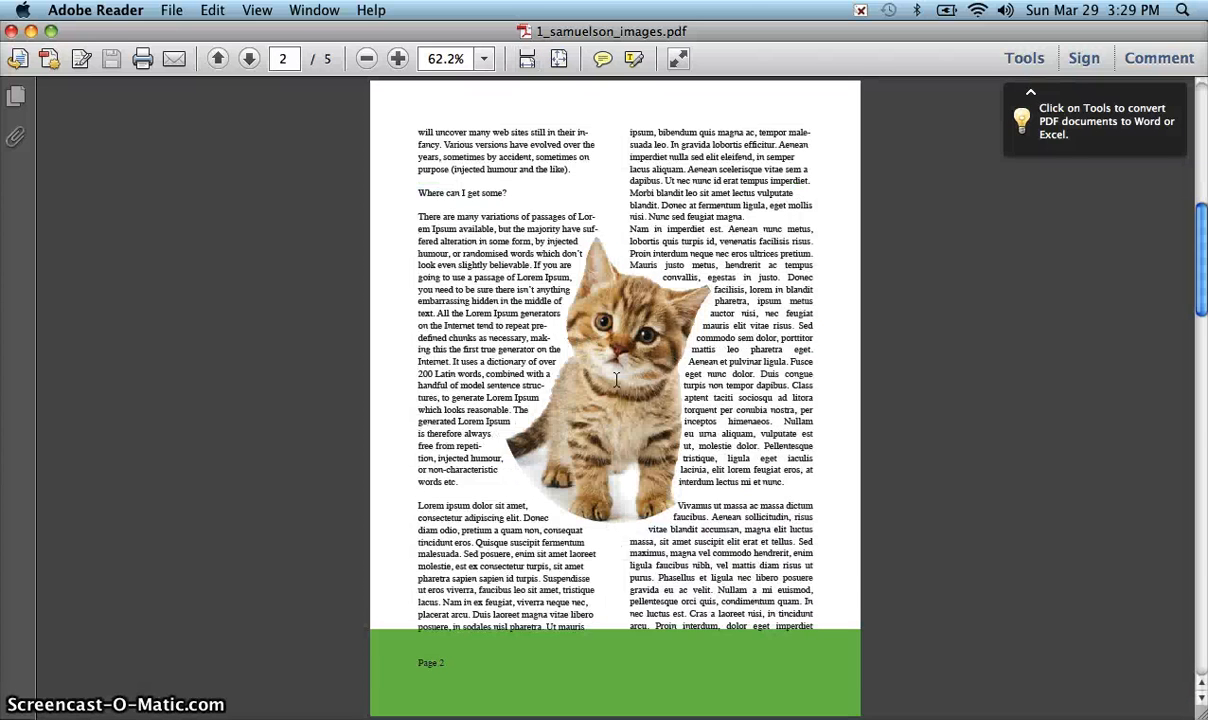
scroll(617, 378, down, 3)
scroll(617, 378, down, 3)
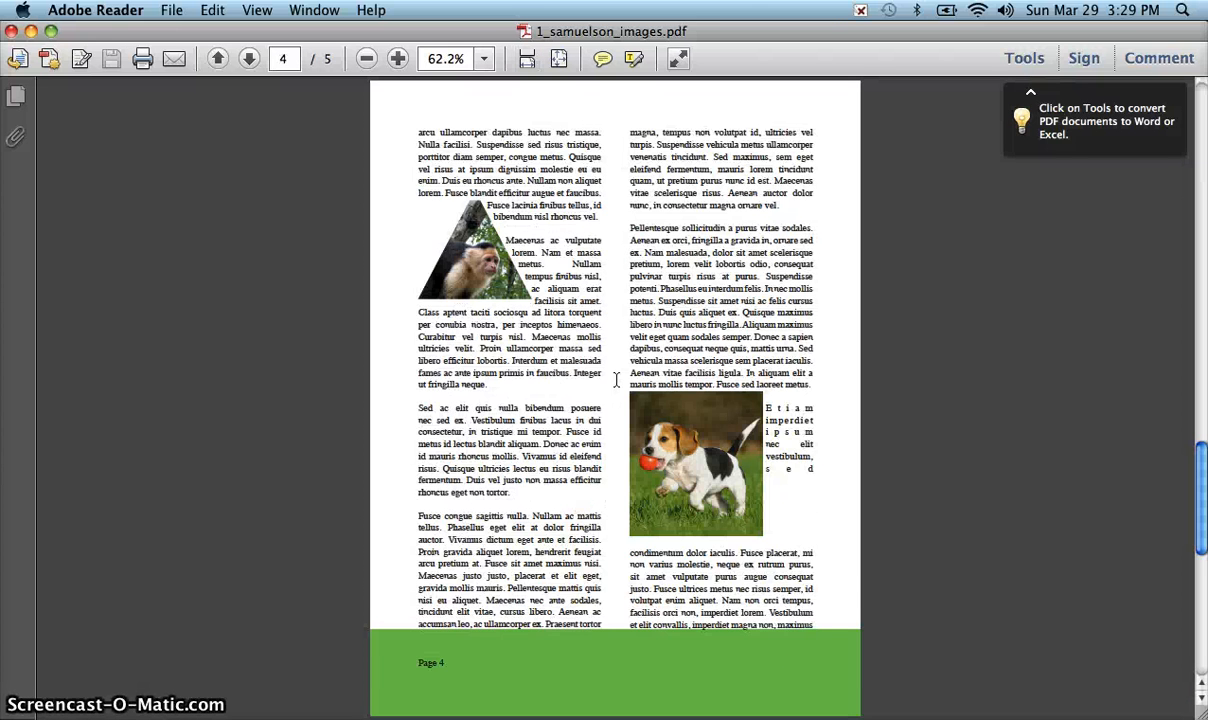
scroll(617, 378, down, 3)
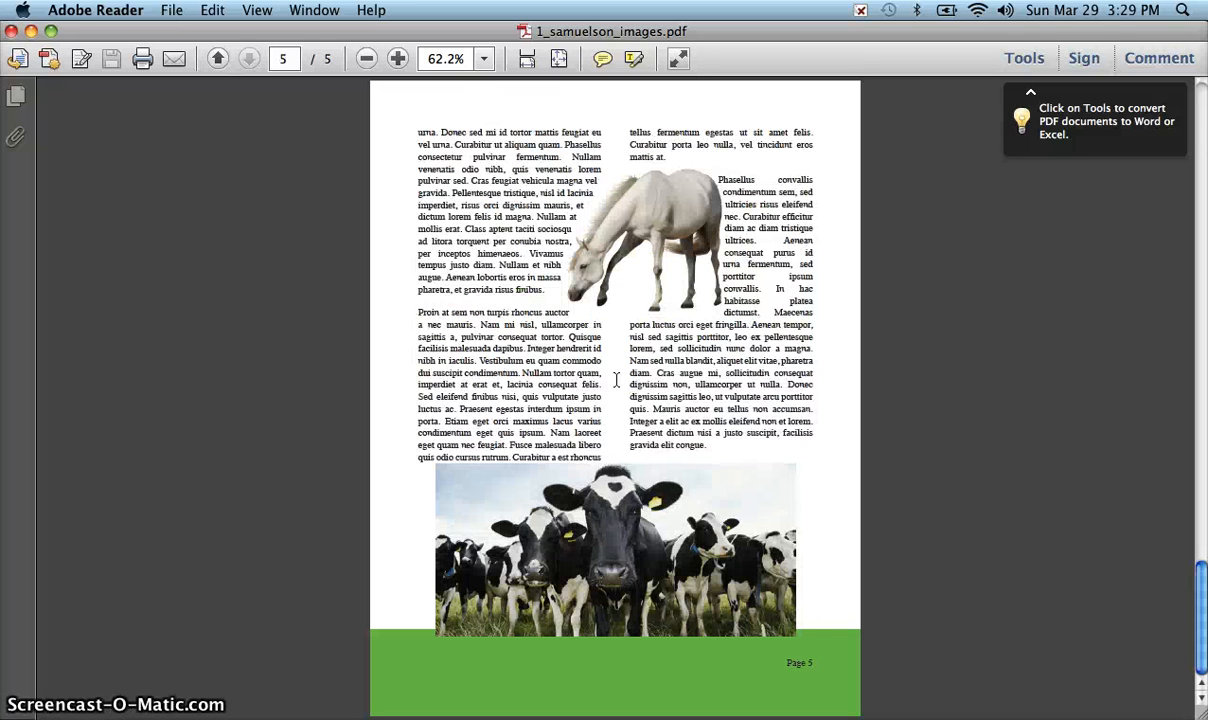